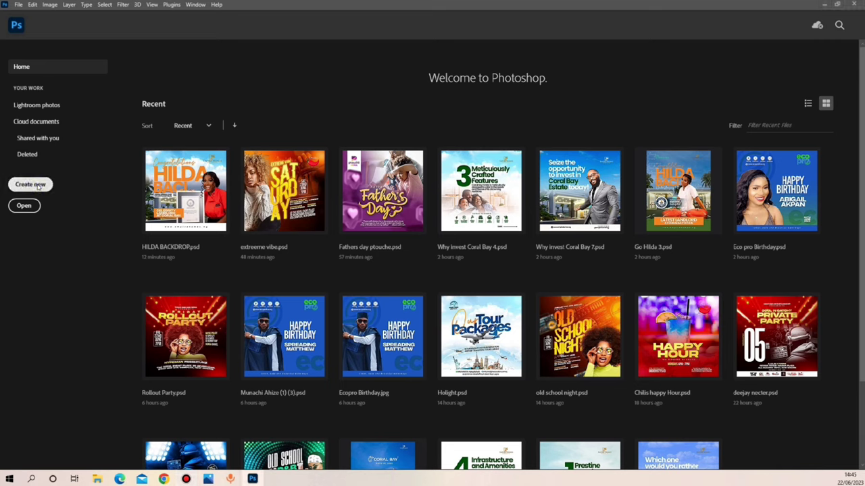
Step: Create a new 2000 x 2000 pixel document with a resolution of 300 pixels/inch
{"action": "left_click", "coordinate": [30, 185]}
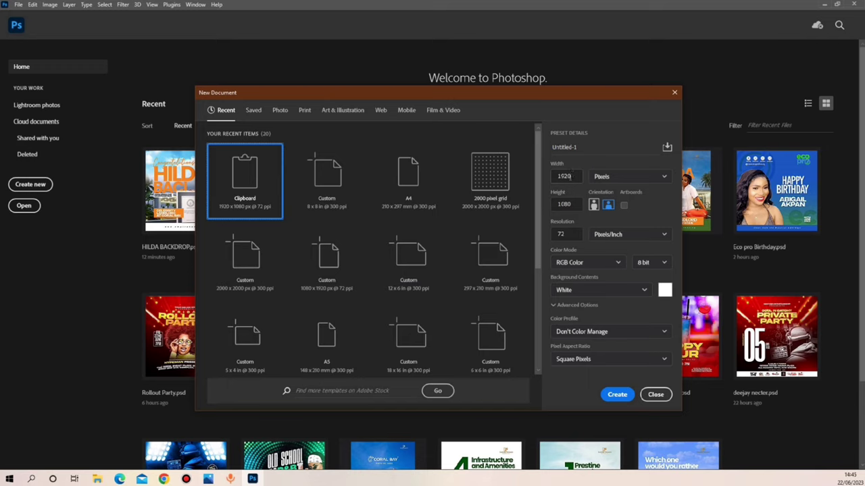
{"action": "left_click_drag", "start_coordinate": [574, 177], "coordinate": [559, 177]}
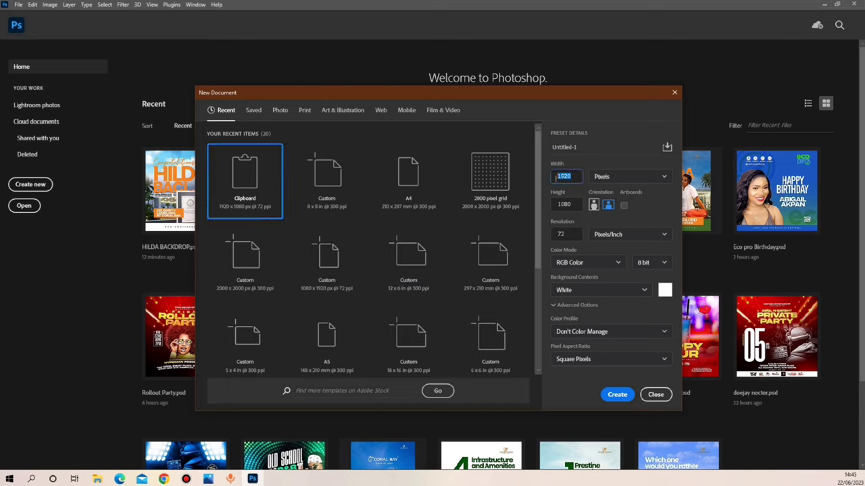
{"action": "type", "text": "2"}
{"action": "left_click_drag", "start_coordinate": [578, 207], "coordinate": [549, 208]}
{"action": "type", "text": "2"}
{"action": "left_click_drag", "start_coordinate": [566, 233], "coordinate": [546, 239]}
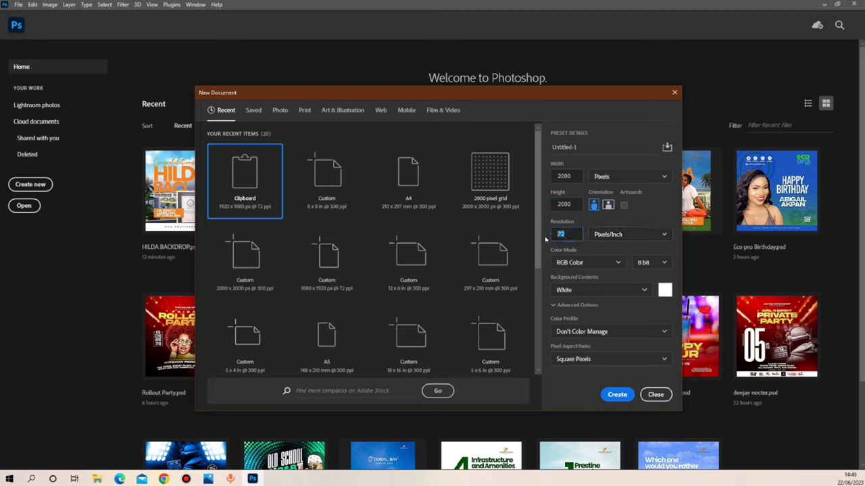
{"action": "type", "text": "300"}
{"action": "left_click", "coordinate": [617, 396]}
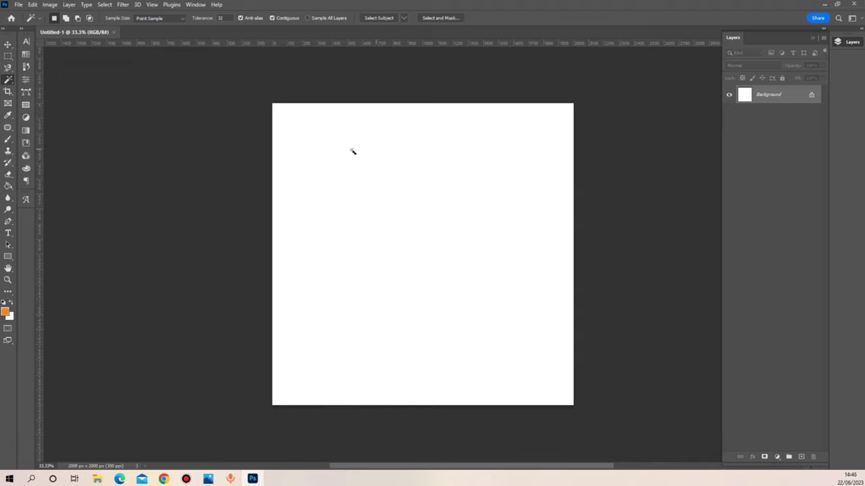
Step: Place the 7xm.xyz520362 image from the Tutorial folder as embedded and scale it to about 171% so it covers the canvas
{"action": "left_click", "coordinate": [20, 5]}
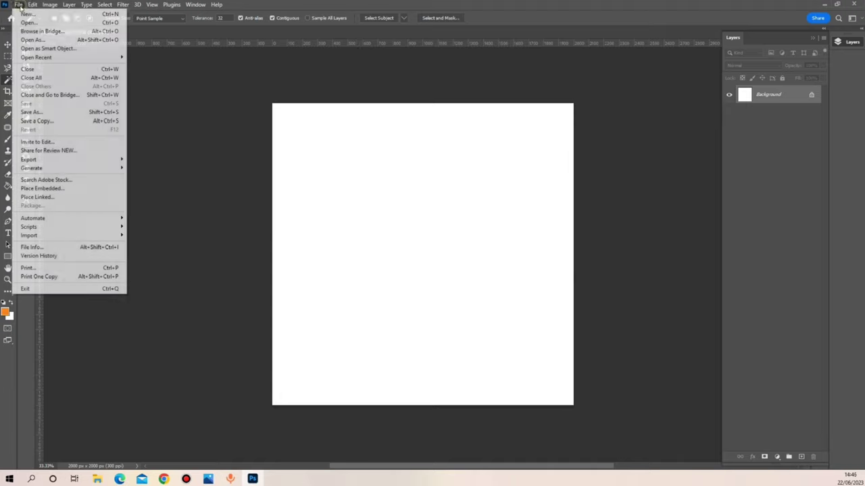
{"action": "left_click", "coordinate": [38, 188]}
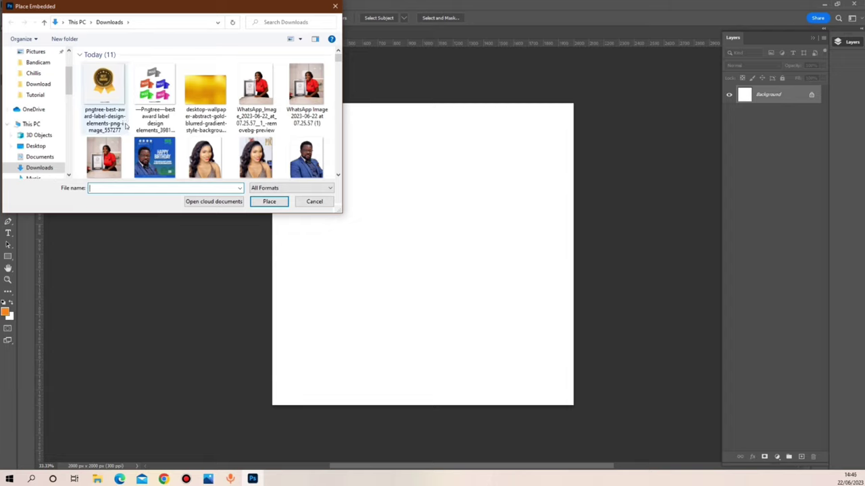
{"action": "left_click", "coordinate": [36, 95]}
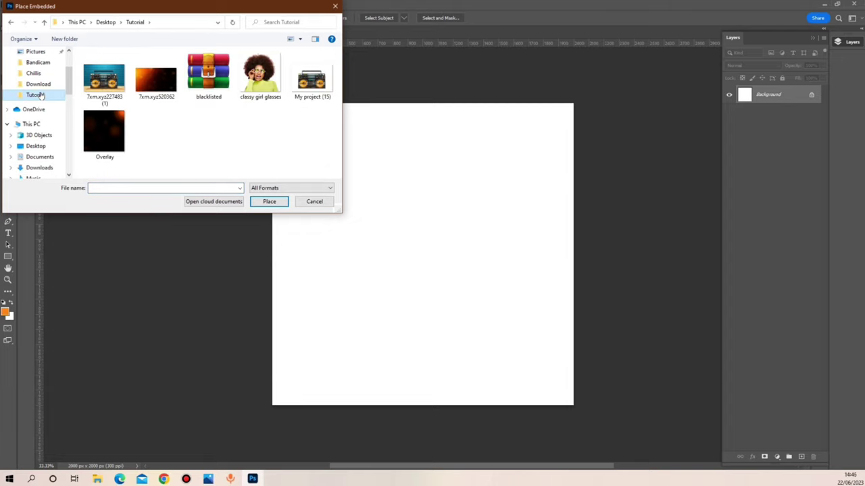
{"action": "double_click", "coordinate": [159, 82]}
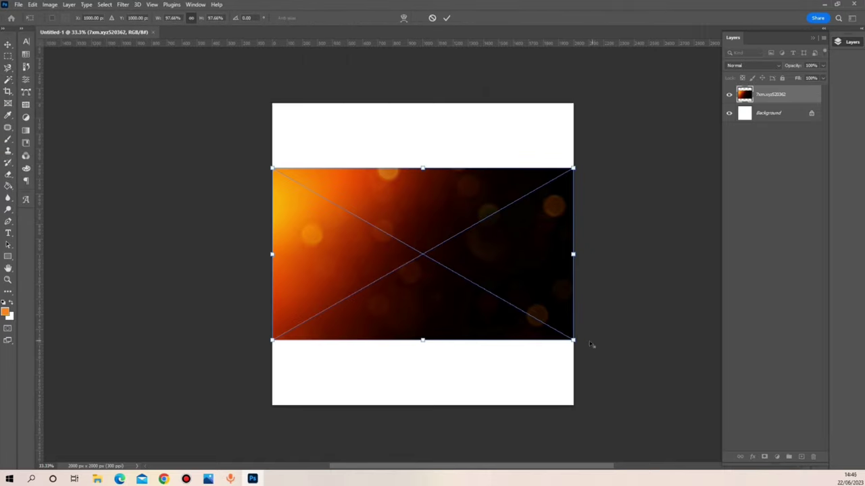
{"action": "left_click_drag", "start_coordinate": [574, 341], "coordinate": [669, 441]}
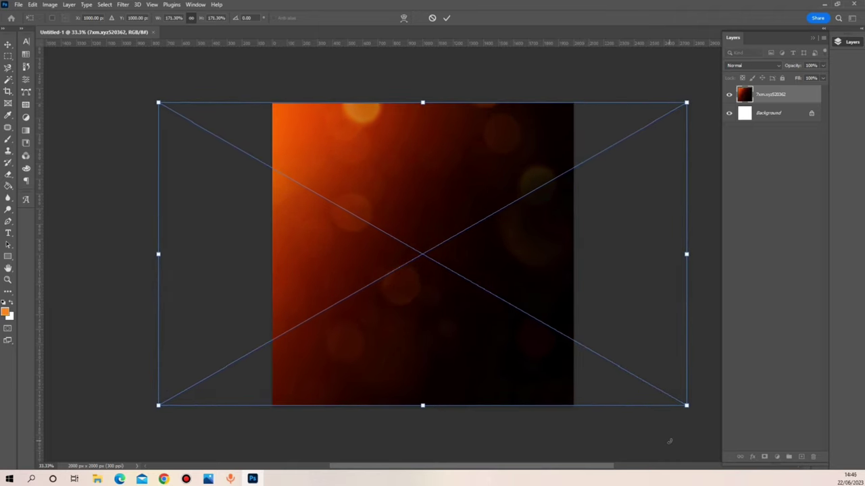
Step: Flip the placed background image horizontally, shift it left across the canvas and commit the placement
{"action": "right_click", "coordinate": [494, 360]}
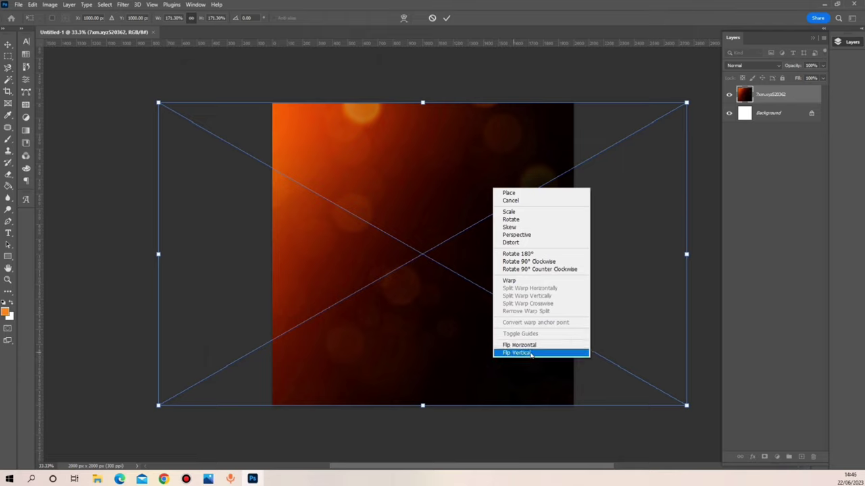
{"action": "left_click", "coordinate": [533, 346]}
{"action": "left_click_drag", "start_coordinate": [485, 338], "coordinate": [390, 339]}
{"action": "key", "text": "Return"}
{"action": "key", "text": "w"}
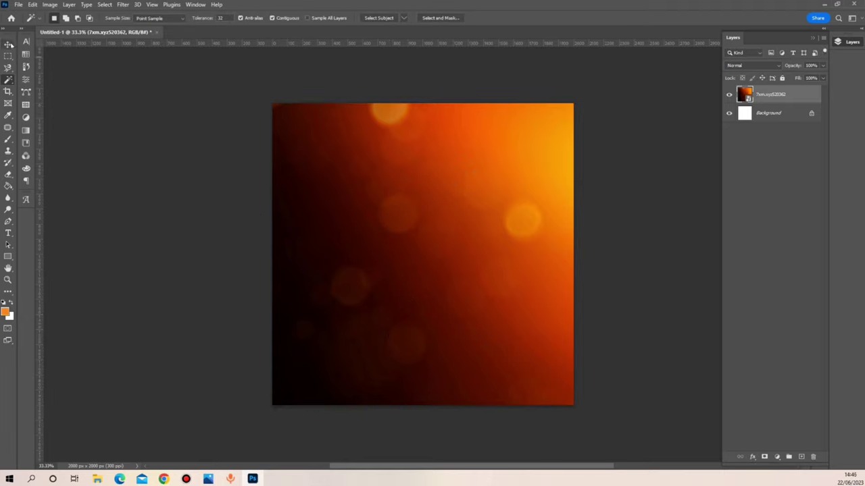
{"action": "left_click", "coordinate": [8, 43]}
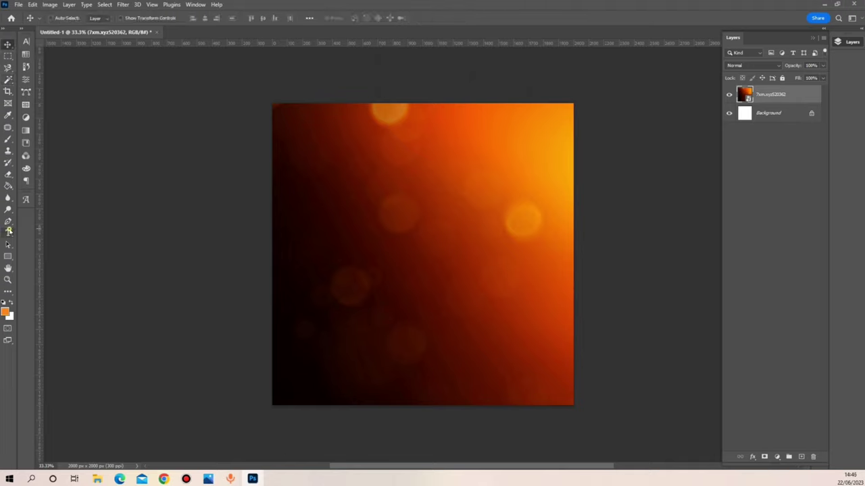
Step: Add the text "OLD SCHOOL NIGHT" on three lines, one word per line, and move it slightly up over the dark side of the background
{"action": "key", "text": "t"}
{"action": "left_click", "coordinate": [329, 201]}
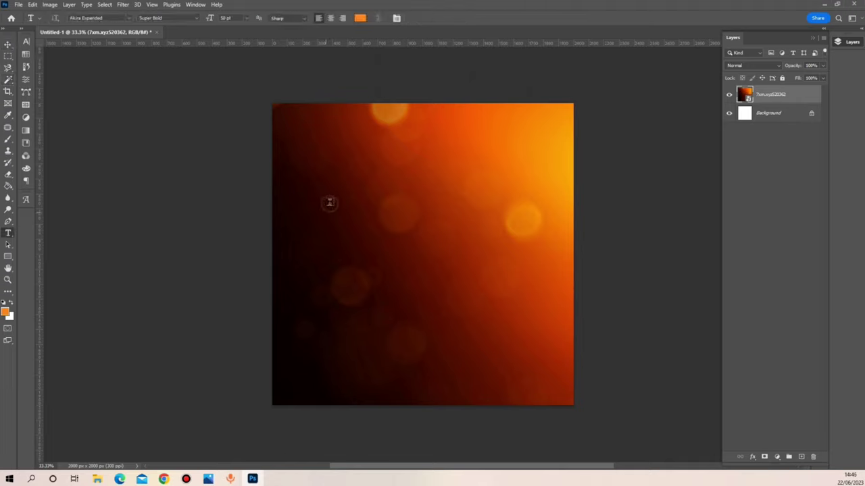
{"action": "type", "text": "OLD EM IPSU"}
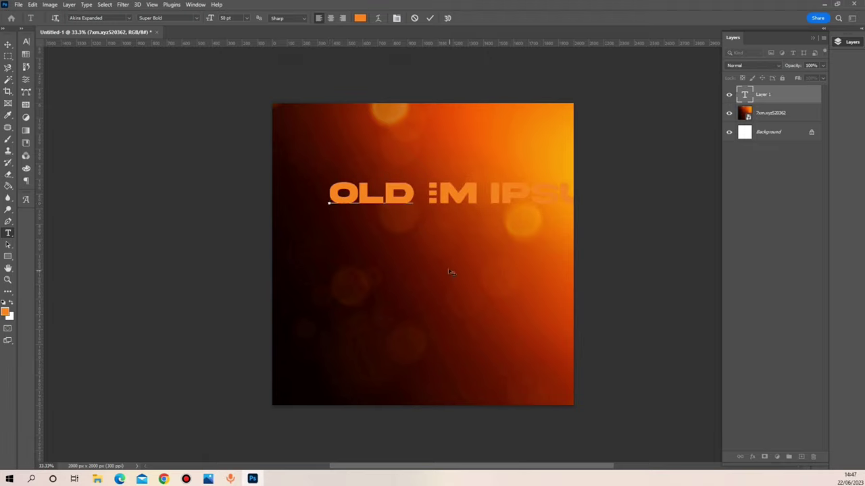
{"action": "key", "text": "Return"}
{"action": "type", "text": "SCHOOL"}
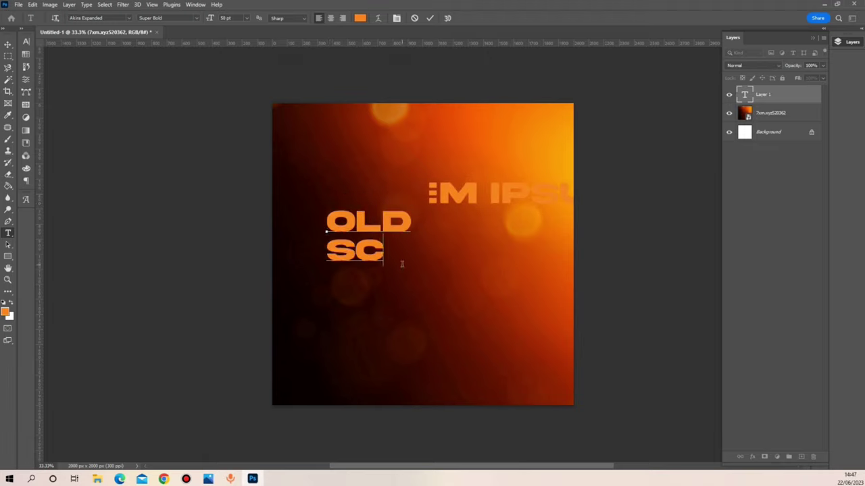
{"action": "key", "text": "Return"}
{"action": "type", "text": "NIGHT"}
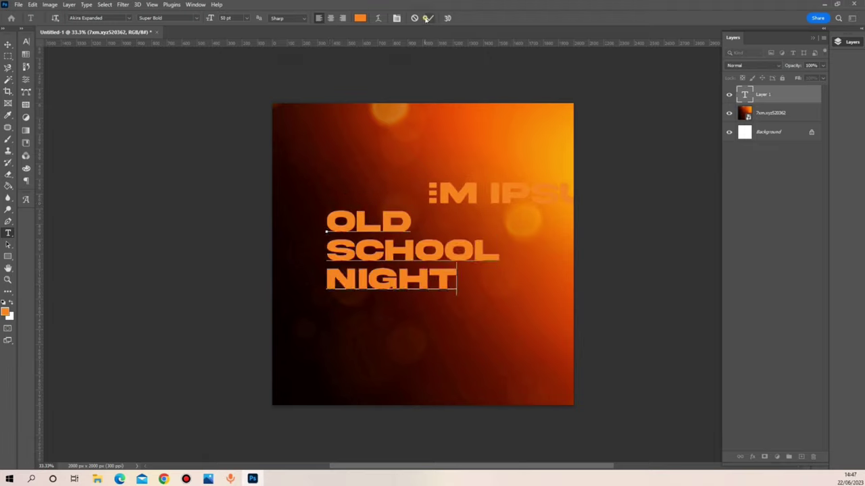
{"action": "key", "text": "ctrl+Return"}
{"action": "key", "text": "v"}
{"action": "left_click_drag", "start_coordinate": [366, 257], "coordinate": [367, 226]}
Step: Change the font of the whole "OLD SCHOOL NIGHT" text to Blacklisted
{"action": "double_click", "coordinate": [366, 225]}
{"action": "key", "text": "ctrl+a"}
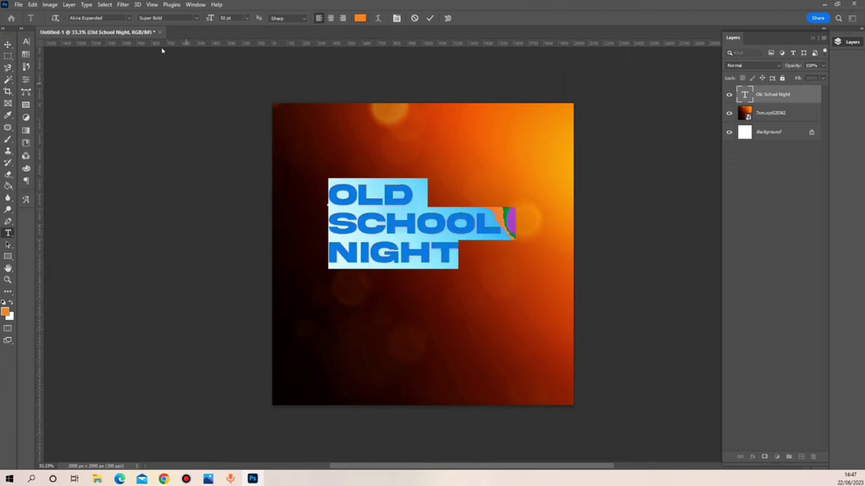
{"action": "left_click", "coordinate": [128, 18]}
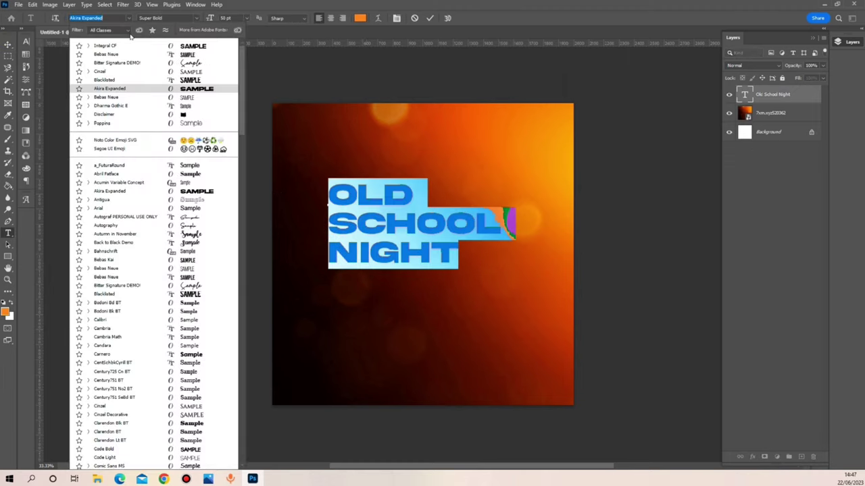
{"action": "left_click", "coordinate": [145, 81]}
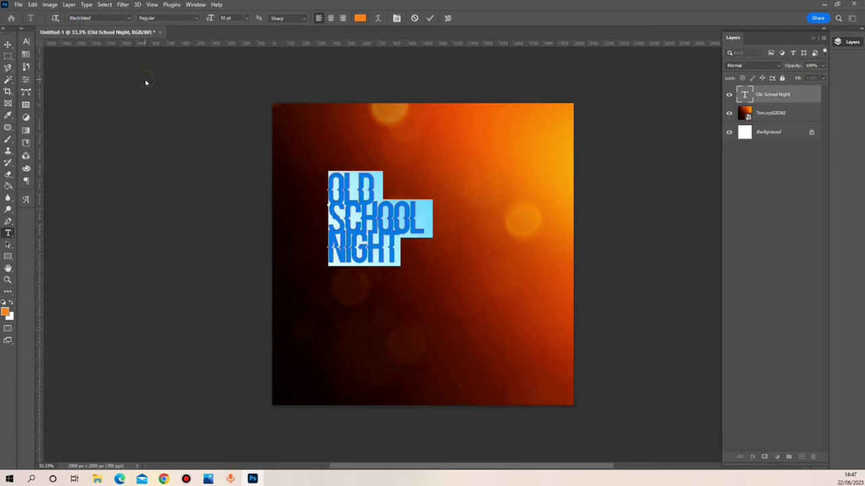
Step: Set the leading of the "OLD SCHOOL NIGHT" text to 55 pt and commit the text edit
{"action": "left_click", "coordinate": [396, 18]}
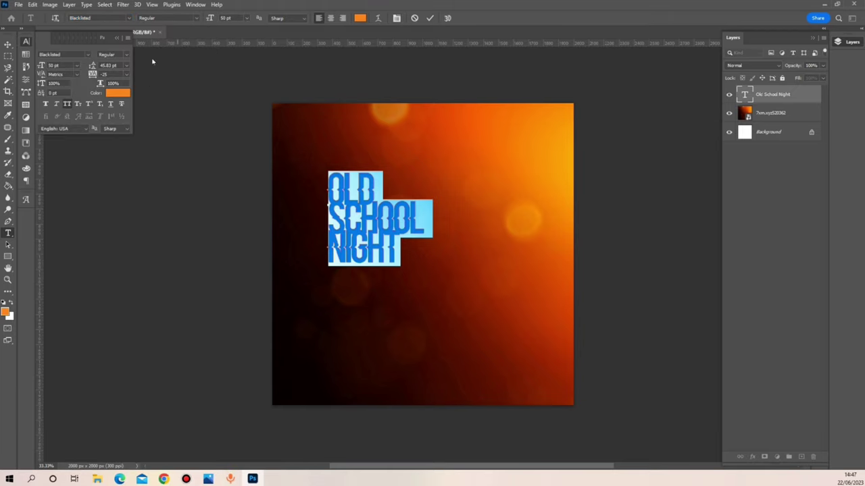
{"action": "left_click", "coordinate": [127, 67]}
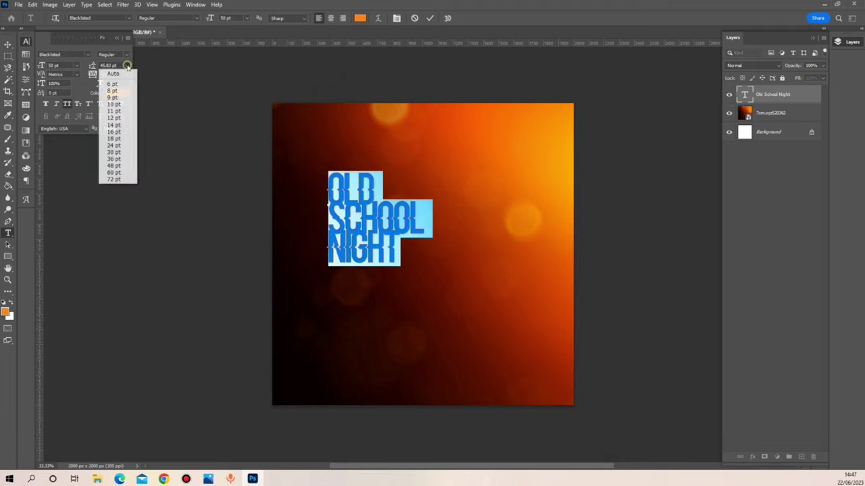
{"action": "left_click", "coordinate": [121, 167]}
{"action": "left_click", "coordinate": [113, 65]}
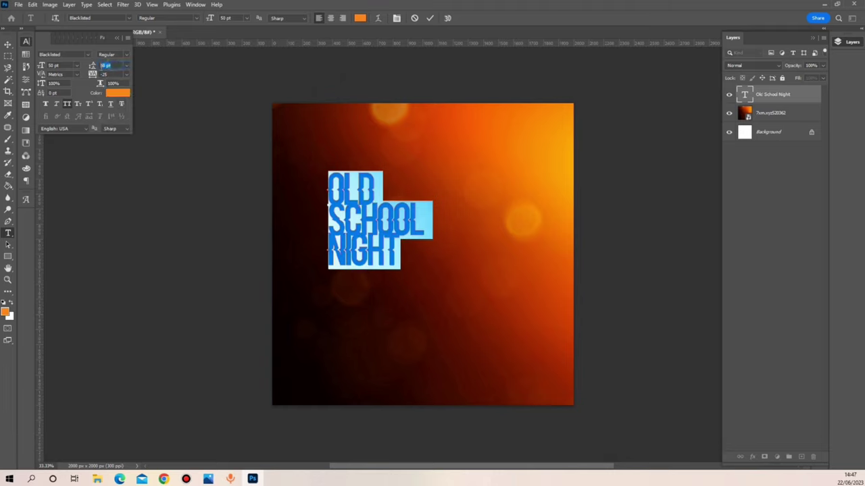
{"action": "type", "text": "52"}
{"action": "key", "text": "Return"}
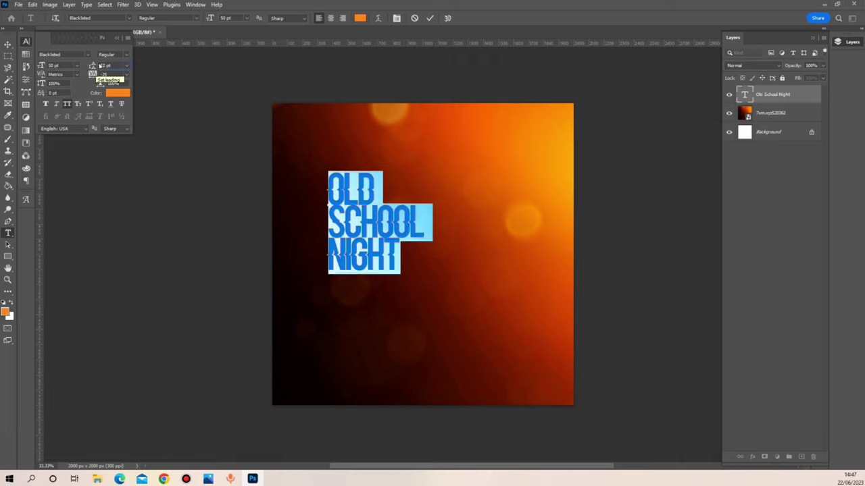
{"action": "left_click", "coordinate": [90, 68]}
{"action": "type", "text": "55"}
{"action": "key", "text": "Return"}
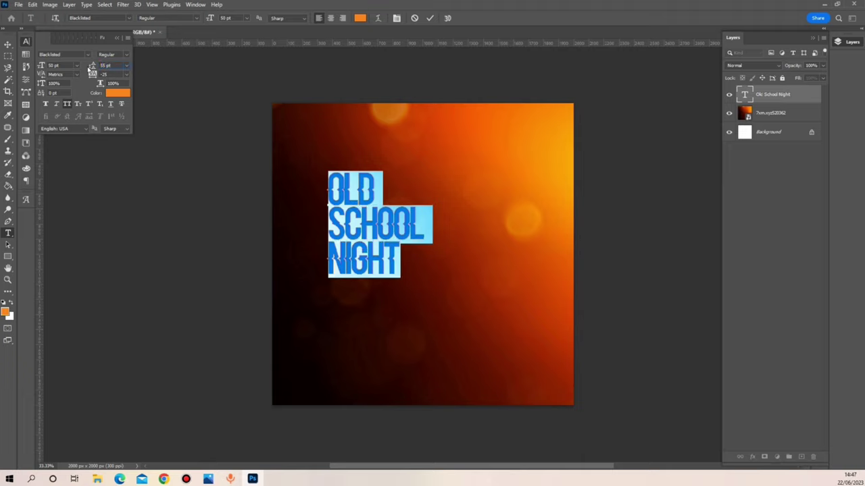
{"action": "left_click", "coordinate": [430, 19]}
{"action": "key", "text": "v"}
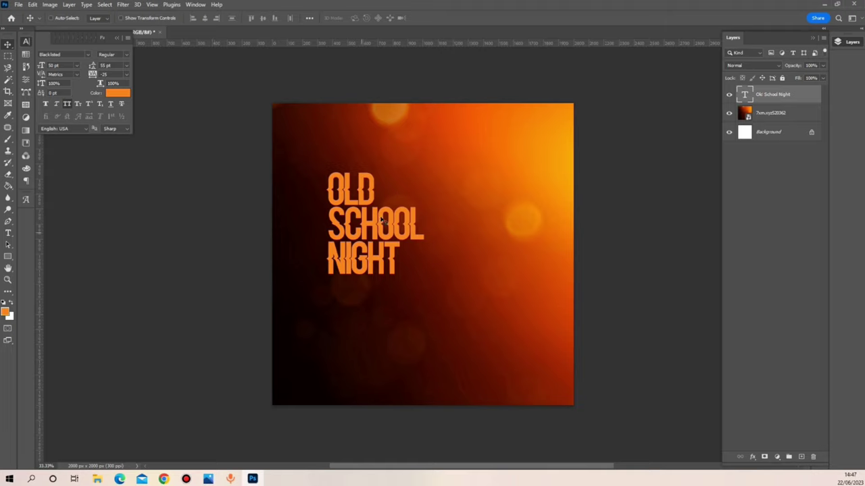
Step: Scale the "OLD SCHOOL NIGHT" text up to about 150% and move it slightly down and left
{"action": "key", "text": "ctrl+t"}
{"action": "left_click_drag", "start_coordinate": [426, 227], "coordinate": [474, 233]}
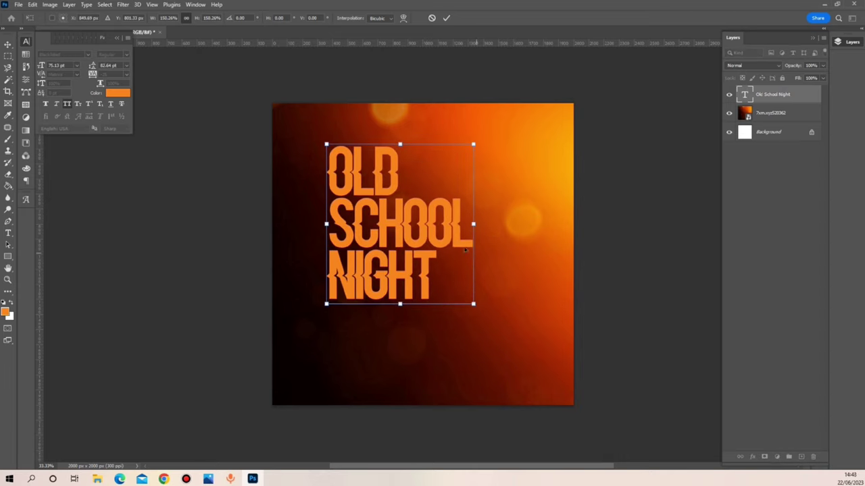
{"action": "left_click_drag", "start_coordinate": [407, 237], "coordinate": [402, 260]}
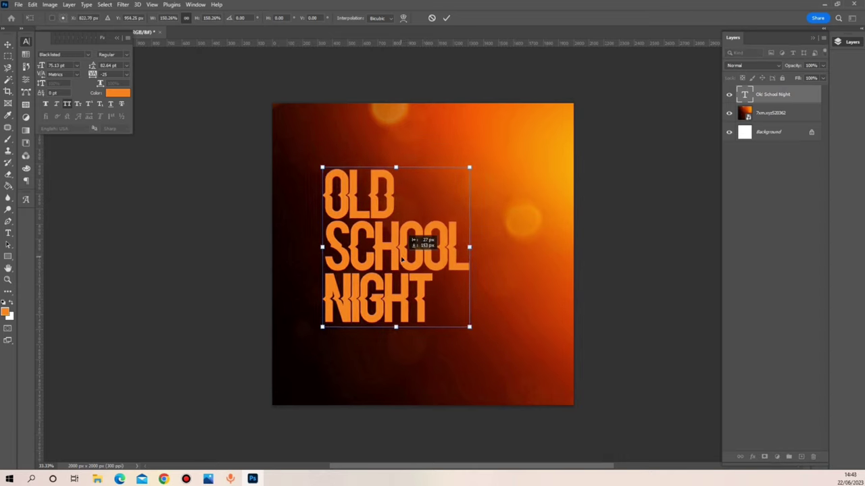
{"action": "key", "text": "Return"}
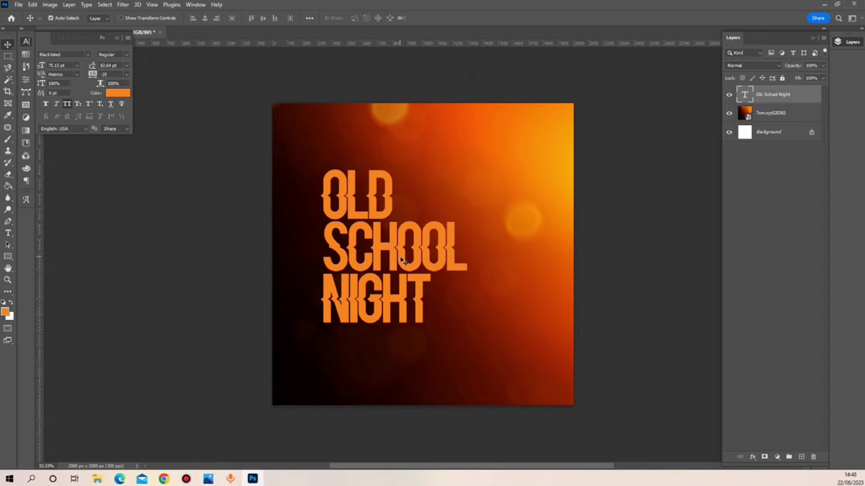
Step: Align the "OLD SCHOOL NIGHT" text to the vertical center of the canvas and clear the selection
{"action": "key", "text": "ctrl+a"}
{"action": "left_click", "coordinate": [263, 18]}
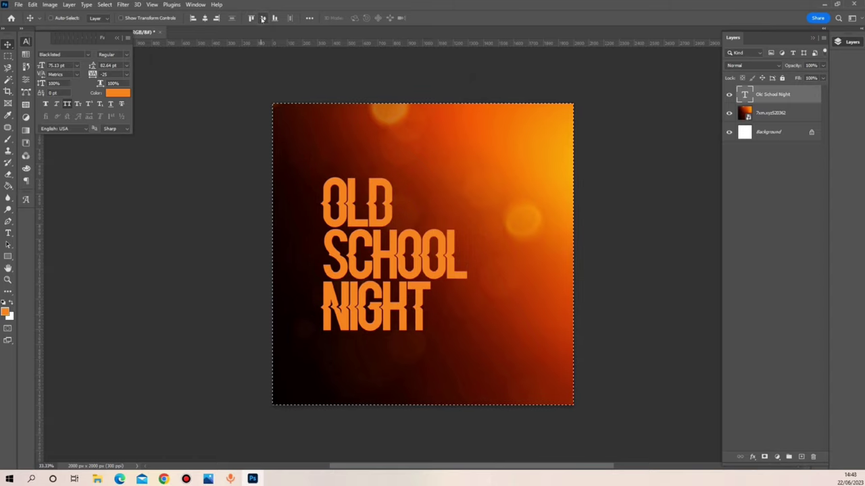
{"action": "key", "text": "ctrl+d"}
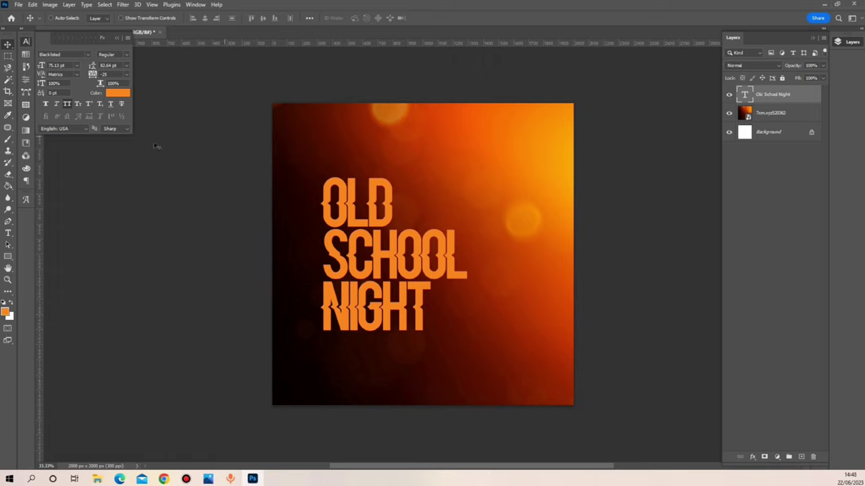
Step: Add a new text line reading "BLAZERS BAR AND GRILL" above the "OLD SCHOOL NIGHT" headline
{"action": "left_click", "coordinate": [8, 233]}
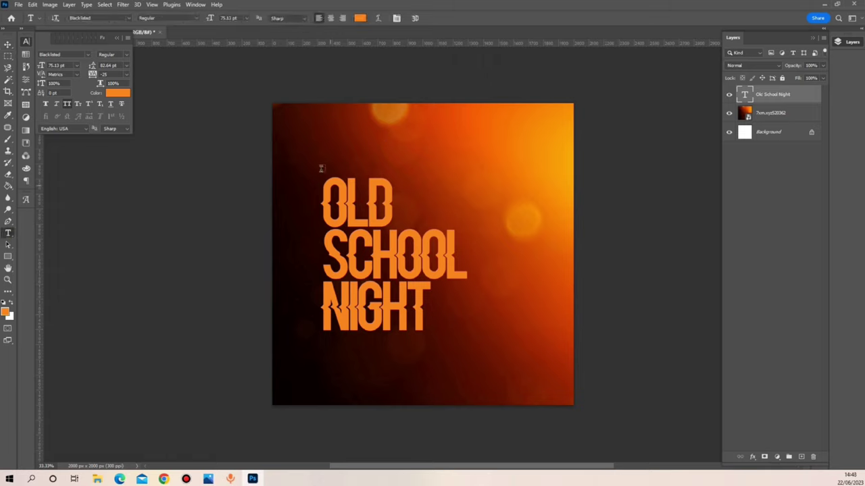
{"action": "left_click", "coordinate": [334, 149]}
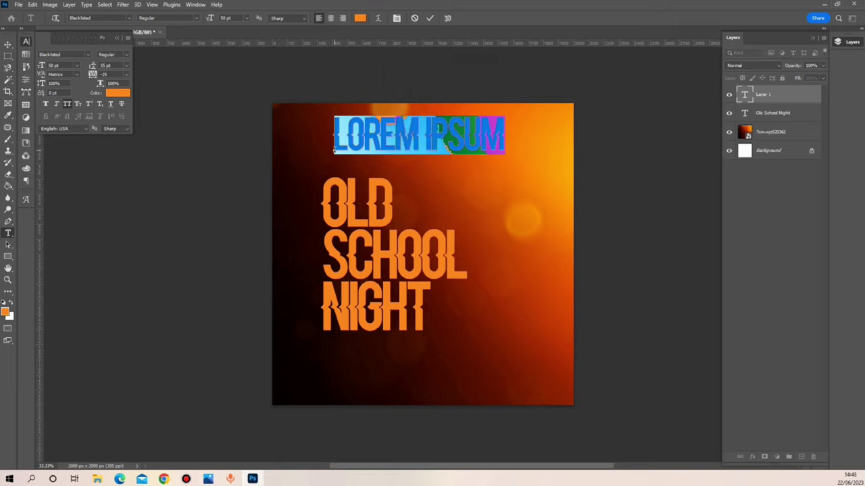
{"action": "type", "text": "BLAZERS BAR AND GRILL"}
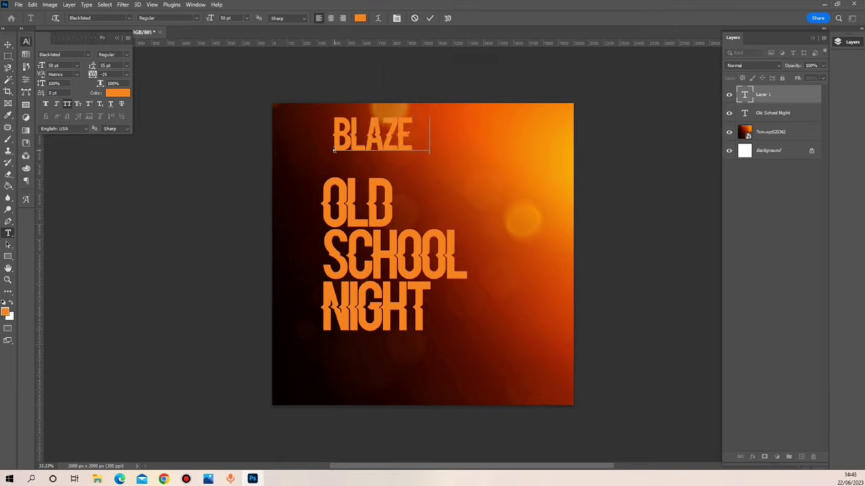
Step: Format the whole "BLAZERS BAR AND GRILL" line in white with the Akira Expanded font
{"action": "key", "text": "ctrl+a"}
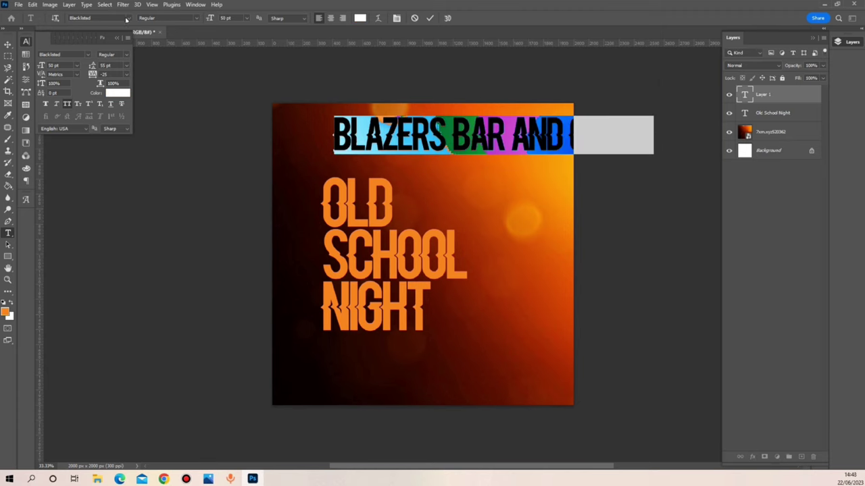
{"action": "left_click", "coordinate": [129, 18]}
{"action": "left_click", "coordinate": [133, 89]}
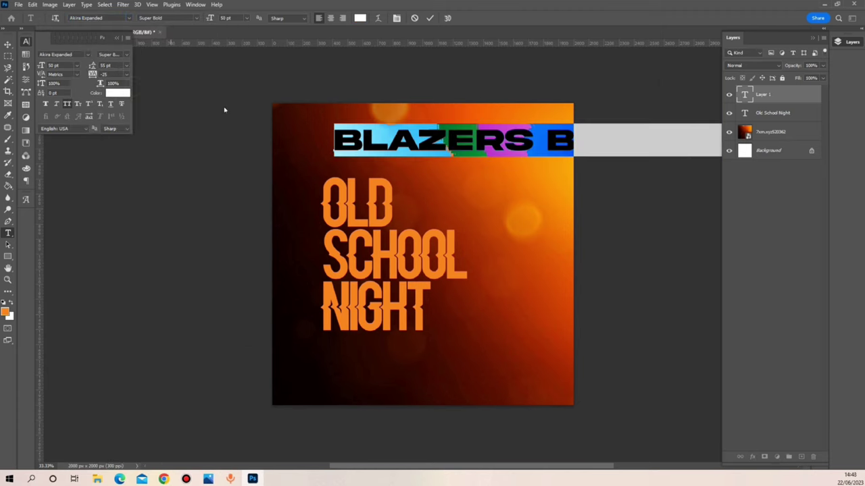
Step: Set the "BLAZERS BAR AND GRILLS" text size to 12 pt and commit the text
{"action": "left_click", "coordinate": [247, 19]}
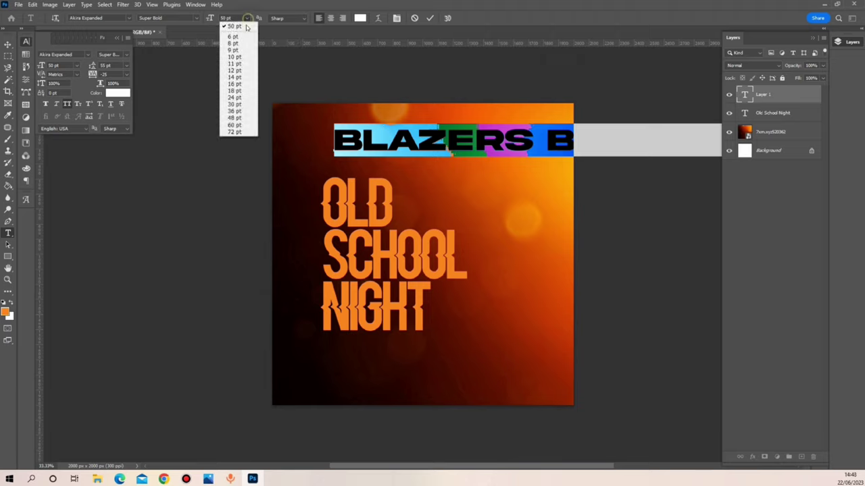
{"action": "left_click", "coordinate": [245, 95]}
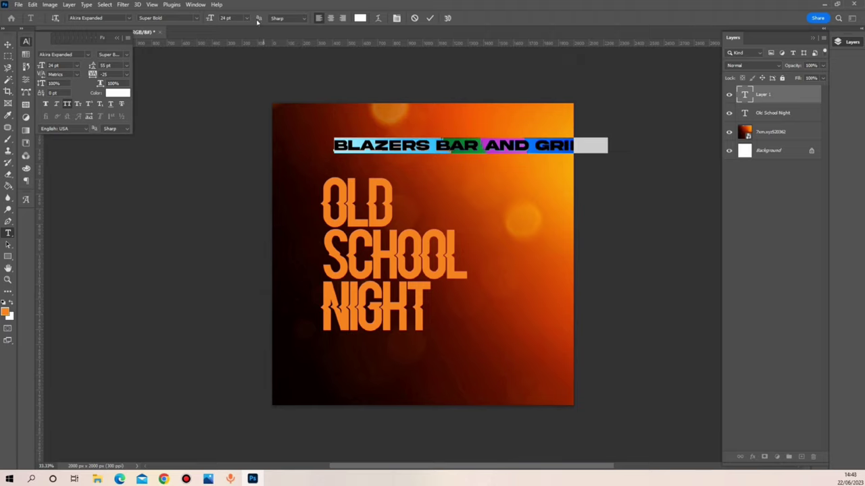
{"action": "left_click", "coordinate": [247, 19]}
{"action": "left_click", "coordinate": [236, 70]}
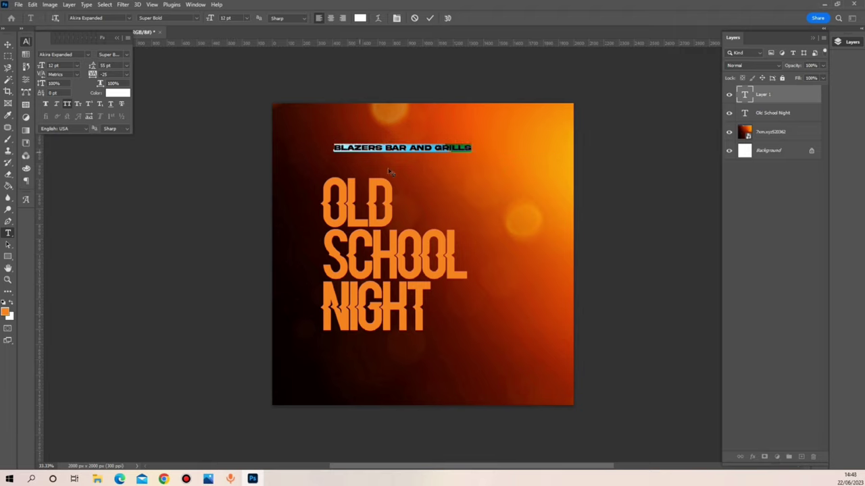
{"action": "left_click", "coordinate": [429, 18]}
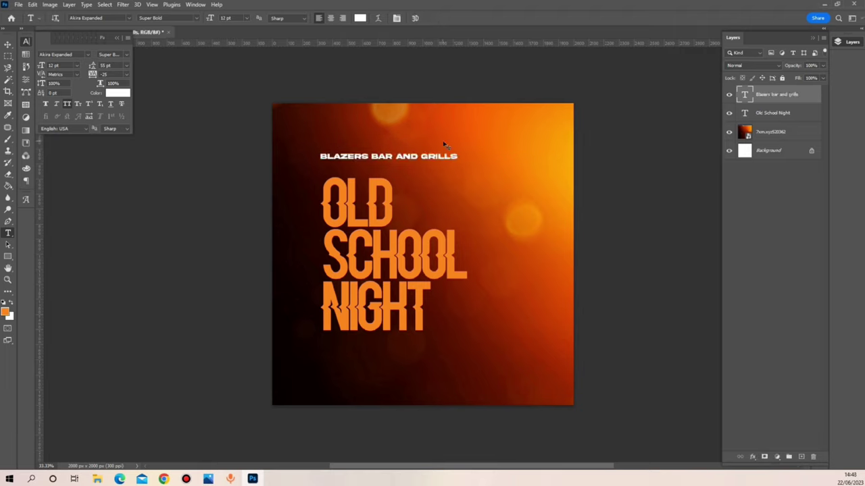
Step: Scale the "BLAZERS BAR AND GRILLS" line down to about 75% and move it just above "OLD", near the headline's left edge
{"action": "key", "text": "ctrl+t"}
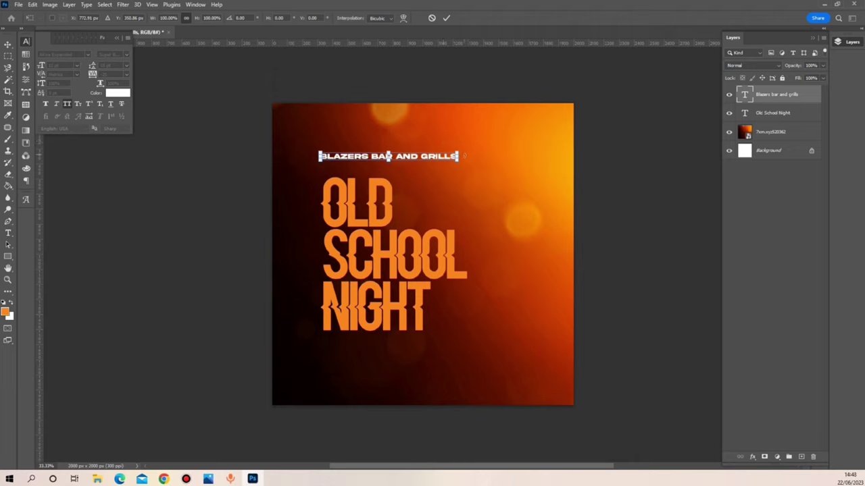
{"action": "left_click_drag", "start_coordinate": [461, 156], "coordinate": [429, 163]}
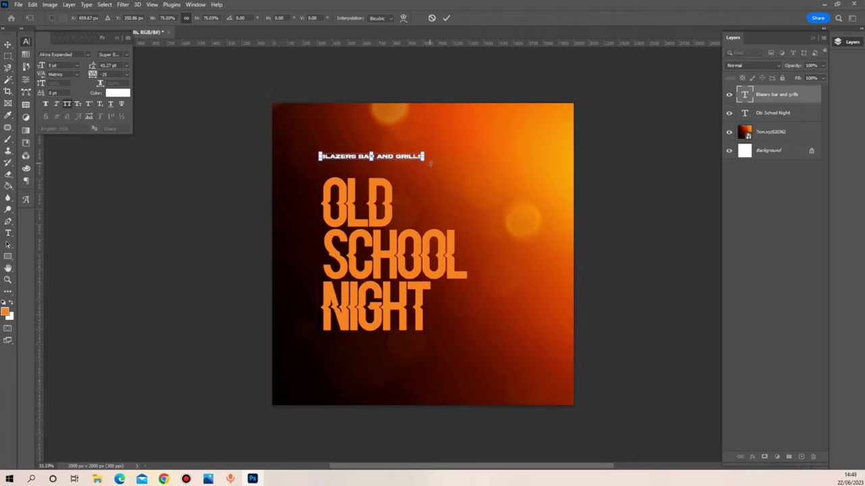
{"action": "left_click", "coordinate": [445, 19]}
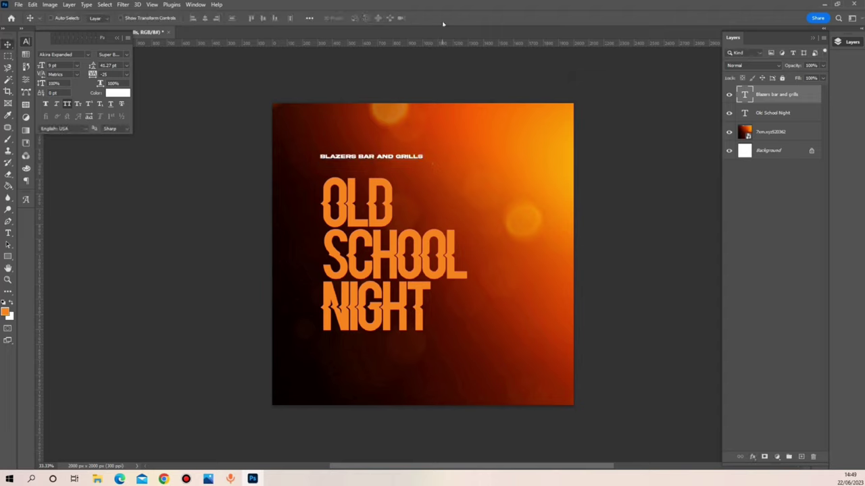
{"action": "left_click_drag", "start_coordinate": [351, 158], "coordinate": [354, 161]}
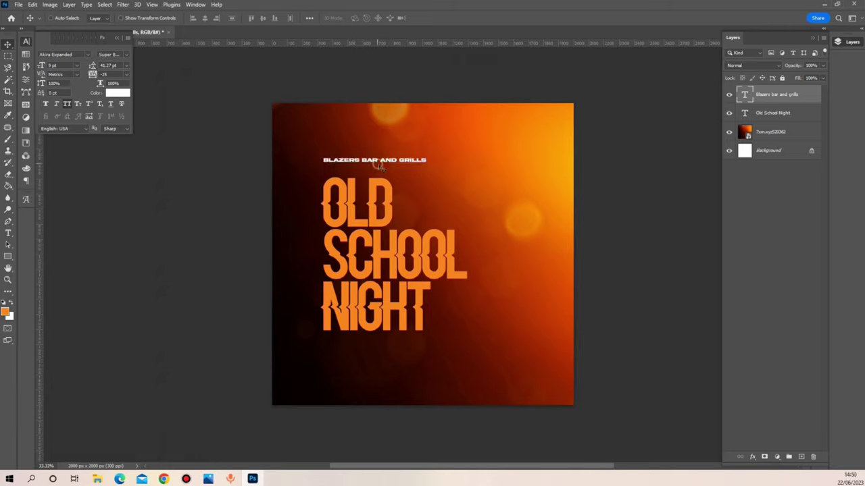
Step: Duplicate the "BLAZERS BAR AND GRILLS" line directly below itself and replace the copy's text with "PRESENTS"
{"action": "left_click_drag", "start_coordinate": [401, 161], "coordinate": [417, 168]}
{"action": "key", "text": "ctrl+t"}
{"action": "key", "text": "Return"}
{"action": "key", "text": "t"}
{"action": "key", "text": "ctrl+a"}
{"action": "key", "text": "BackSpace"}
{"action": "type", "text": "PRESENTS"}
Step: Set the tracking of "PRESENTS" to 1000 and scale the word down to about 4.8 pt
{"action": "key", "text": "ctrl+a"}
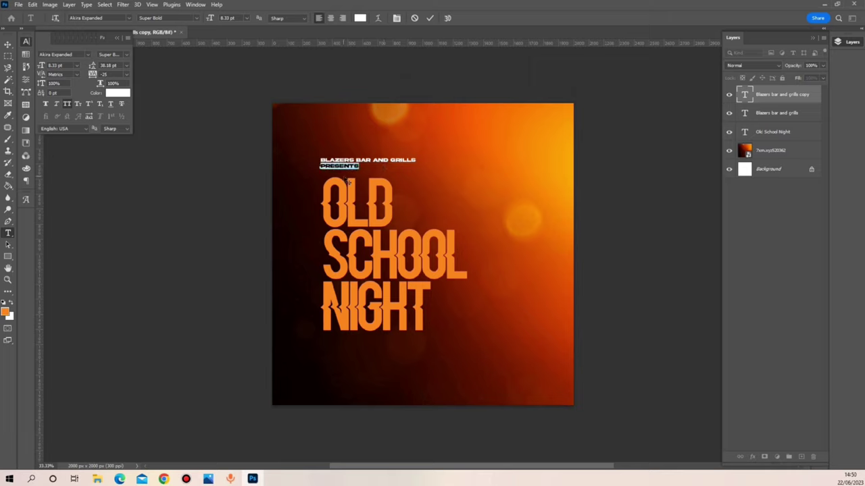
{"action": "left_click", "coordinate": [102, 73]}
{"action": "key", "text": "BackSpace"}
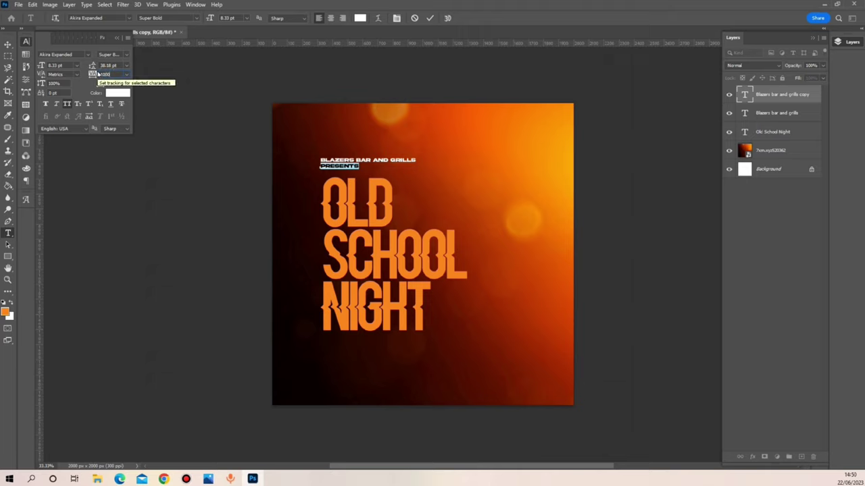
{"action": "type", "text": "1000"}
{"action": "key", "text": "Return"}
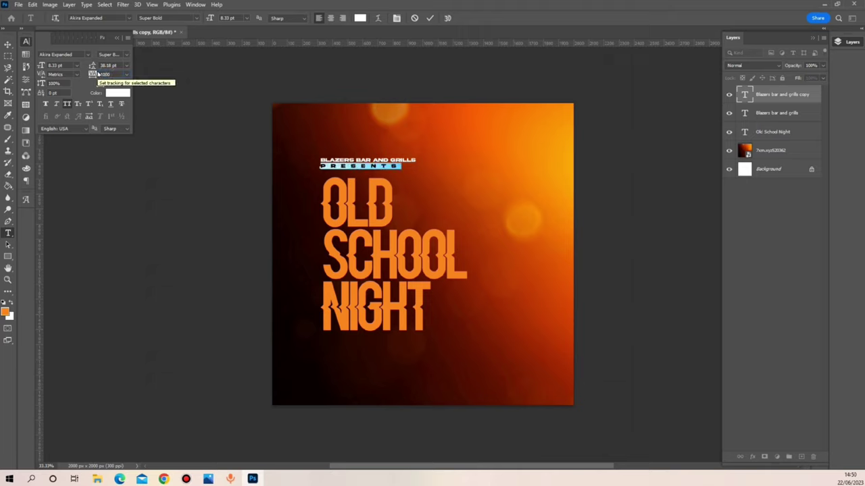
{"action": "left_click", "coordinate": [429, 19]}
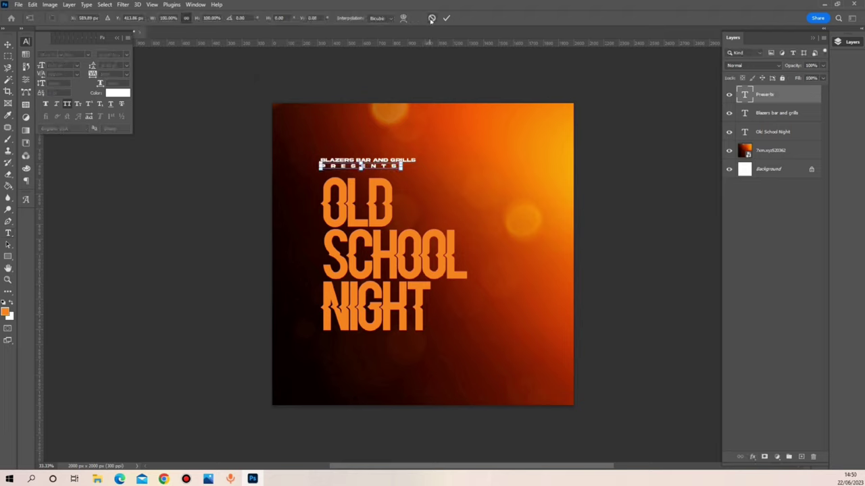
{"action": "left_click_drag", "start_coordinate": [405, 170], "coordinate": [372, 175]}
{"action": "key", "text": "Return"}
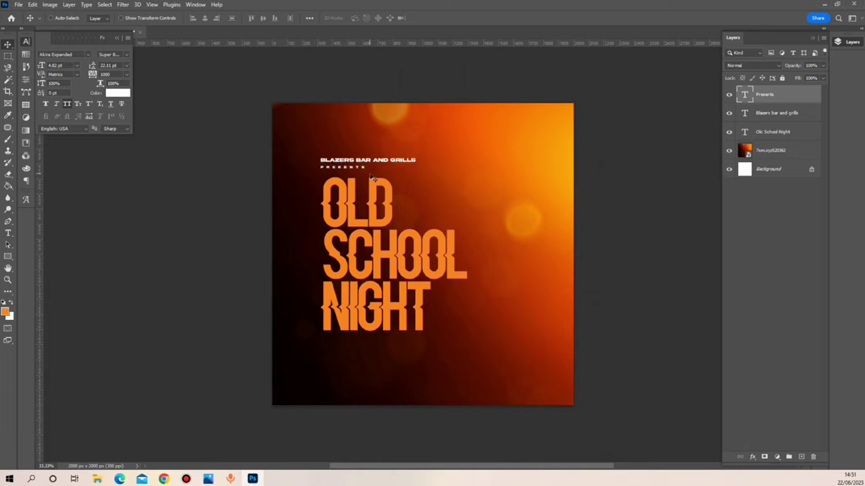
Step: Move the "PRESENTS" and "BLAZERS BAR AND GRILLS" layers together to line up with the headline's left edge, then nudge them slightly down
{"action": "left_click", "coordinate": [739, 116], "text": "shift"}
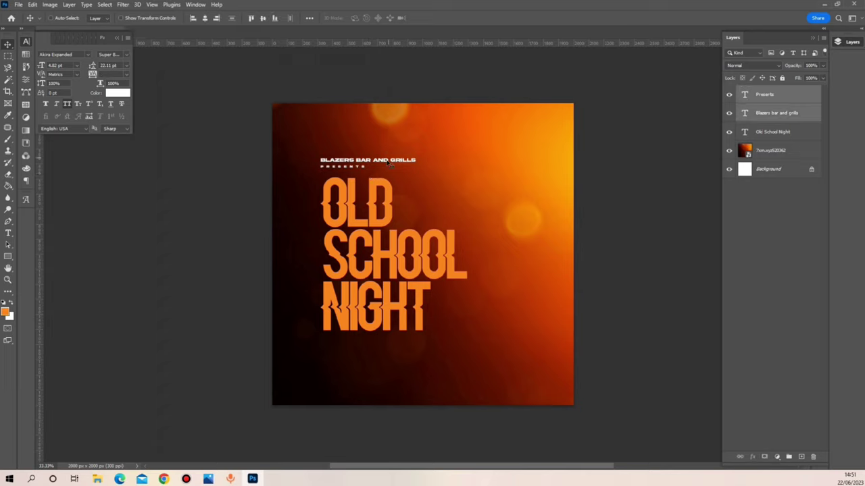
{"action": "left_click_drag", "start_coordinate": [386, 162], "coordinate": [389, 167]}
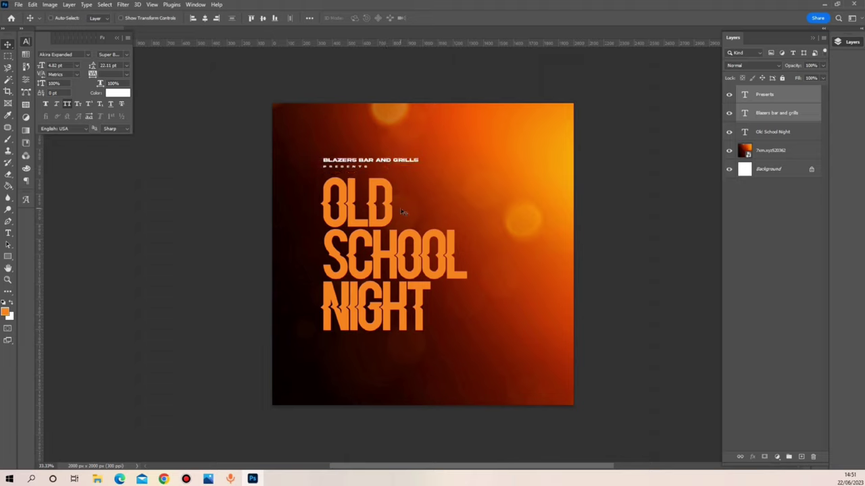
{"action": "key", "text": "Down"}
{"action": "key", "text": "Down"}
{"action": "key", "text": "Down"}
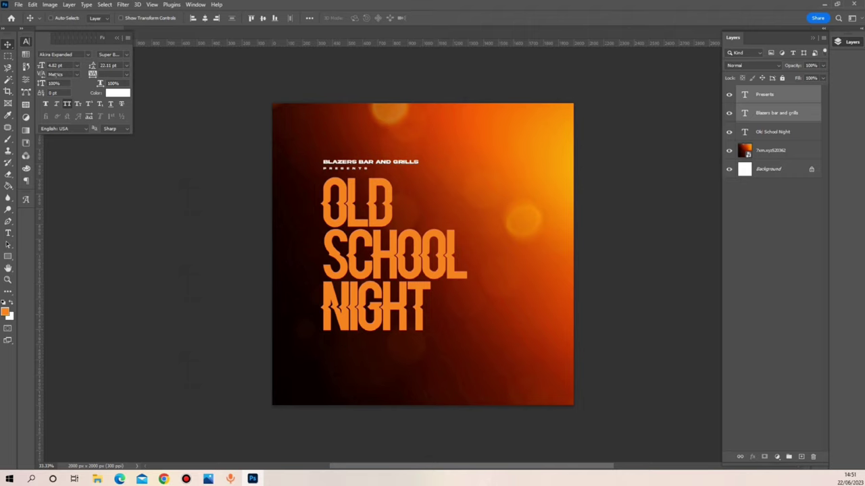
Step: Place the "classy girl glasses" image from the Tutorial folder into the flyer as an embedded object
{"action": "left_click", "coordinate": [18, 4]}
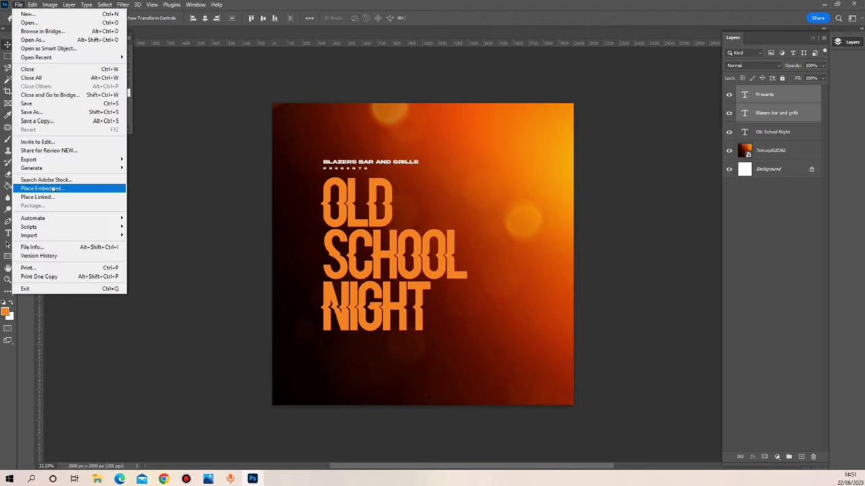
{"action": "left_click", "coordinate": [53, 189]}
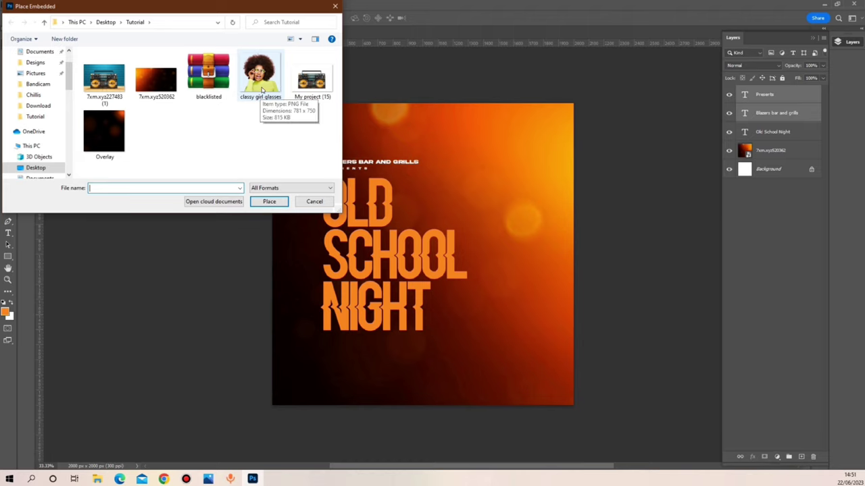
{"action": "double_click", "coordinate": [262, 90]}
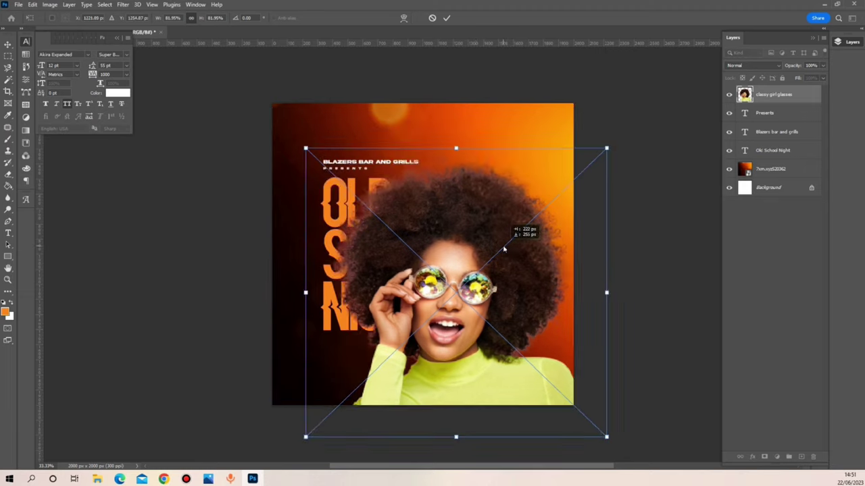
Step: Scale the placed woman image to about 59.5% and position it in the canvas's lower-right corner, overlapping the headline's end
{"action": "left_click_drag", "start_coordinate": [503, 250], "coordinate": [510, 266]}
{"action": "left_click_drag", "start_coordinate": [311, 162], "coordinate": [391, 284]}
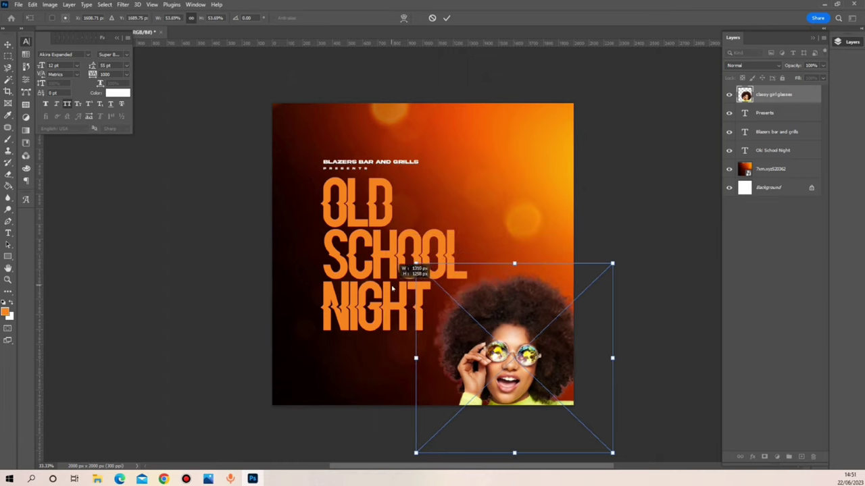
{"action": "left_click_drag", "start_coordinate": [489, 331], "coordinate": [468, 314]}
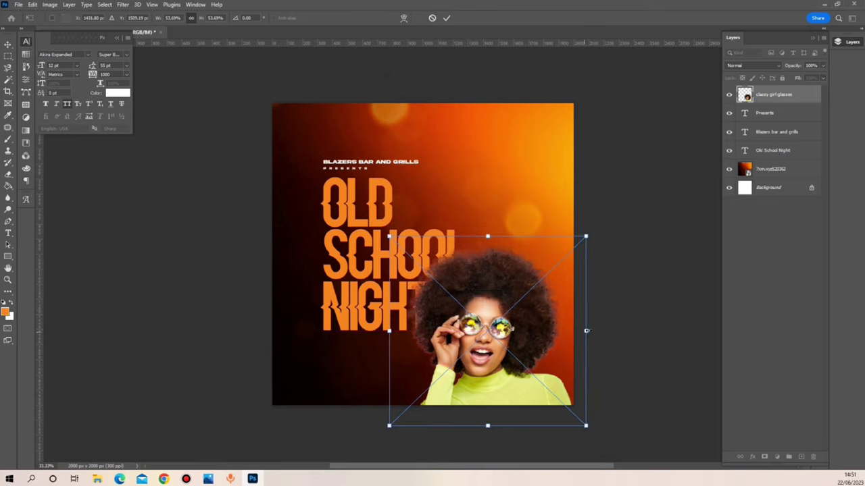
{"action": "left_click_drag", "start_coordinate": [588, 331], "coordinate": [565, 336]}
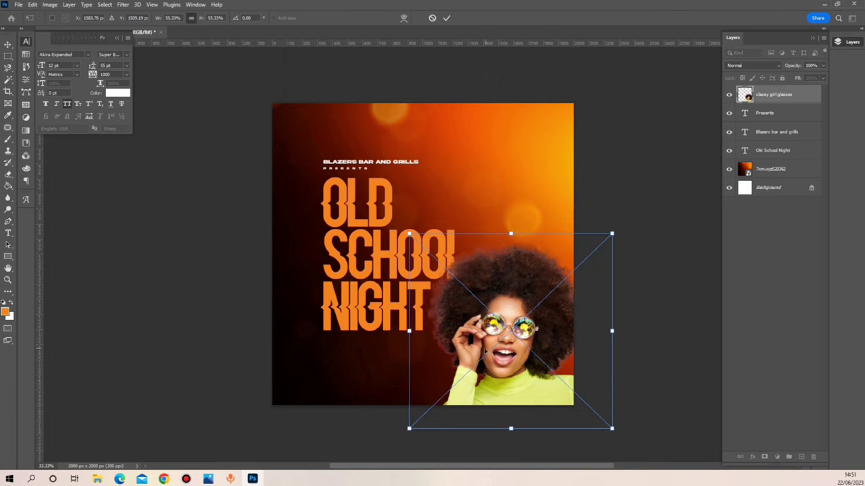
{"action": "left_click_drag", "start_coordinate": [408, 331], "coordinate": [394, 331]}
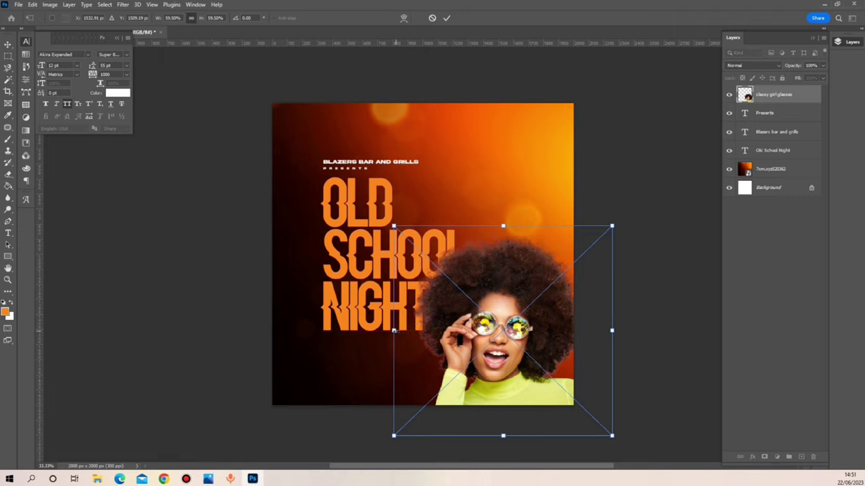
{"action": "key", "text": "Return"}
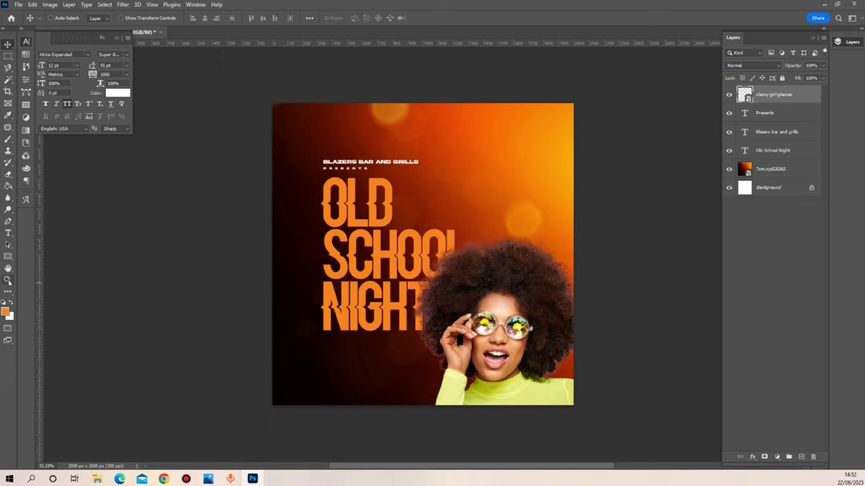
Step: Add a new text line reading "SAT" in the dark area to the left of "SCHOOL"
{"action": "left_click", "coordinate": [8, 279]}
{"action": "left_click", "coordinate": [281, 271]}
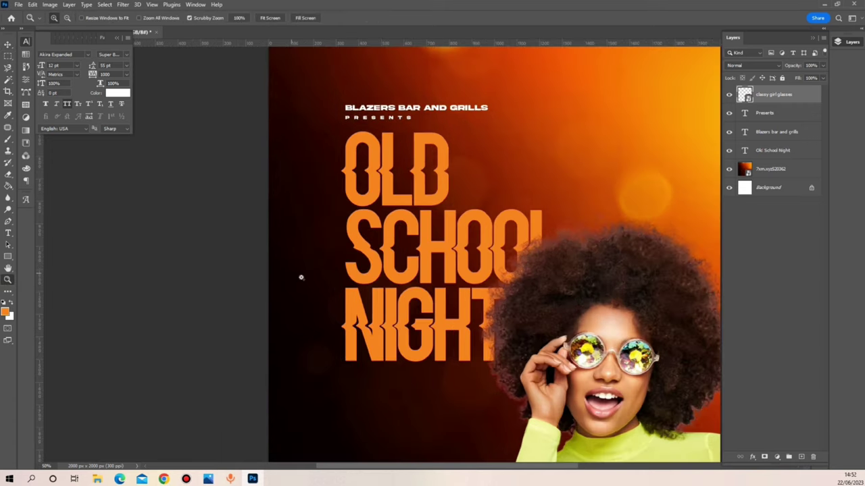
{"action": "left_click", "coordinate": [300, 277]}
{"action": "left_click", "coordinate": [300, 277]}
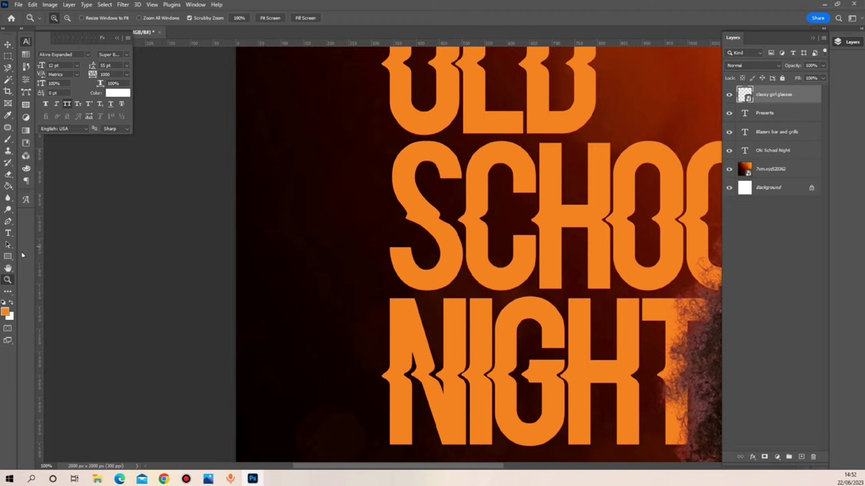
{"action": "left_click", "coordinate": [8, 233]}
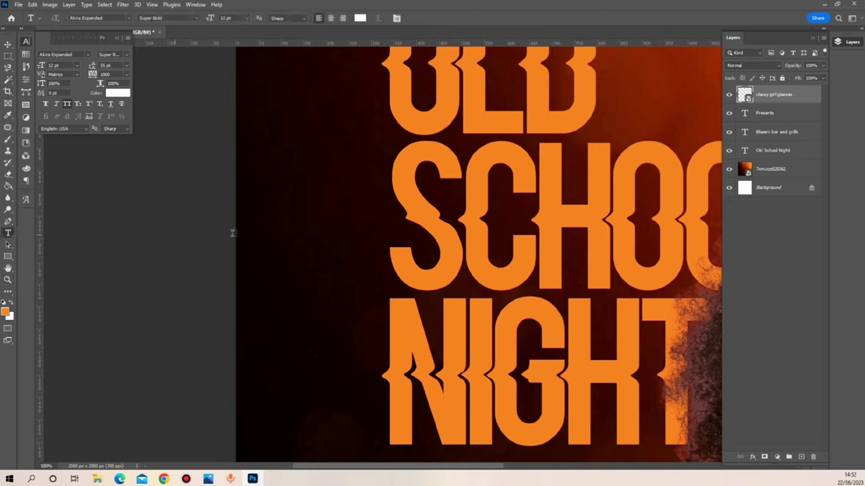
{"action": "left_click", "coordinate": [283, 223]}
{"action": "type", "text": "A"}
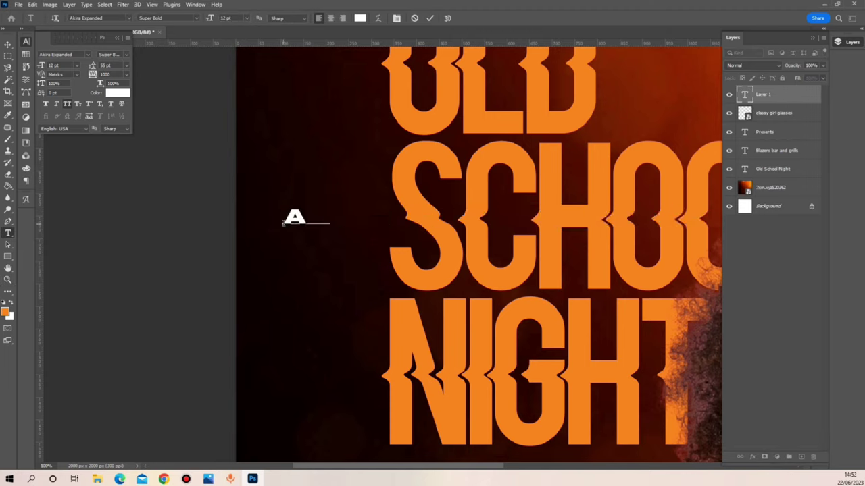
{"action": "key", "text": "BackSpace"}
{"action": "type", "text": "SAT"}
Step: Change the font of the whole "SAT" text to Bebas Neue Bold
{"action": "key", "text": "ctrl+a"}
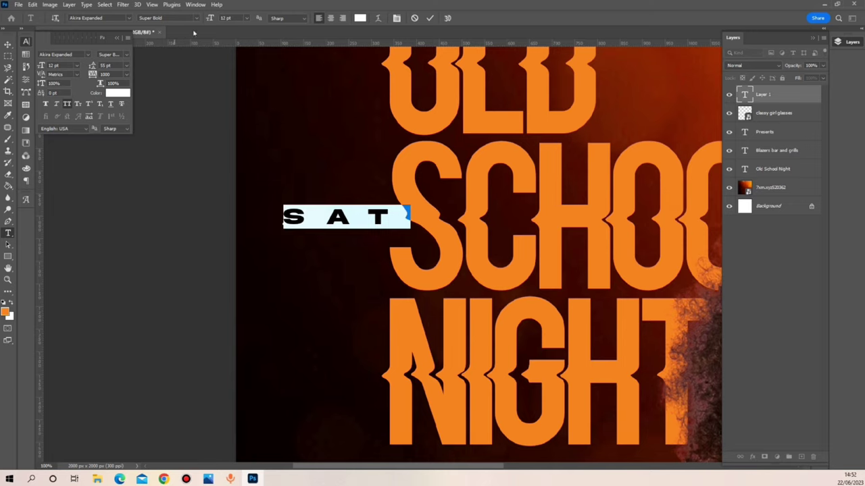
{"action": "left_click", "coordinate": [108, 18]}
{"action": "type", "text": "beb"}
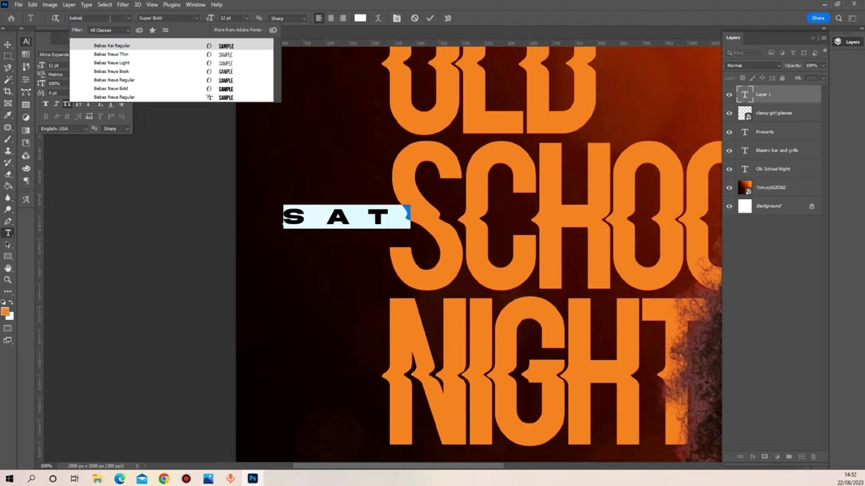
{"action": "type", "text": "as Neue"}
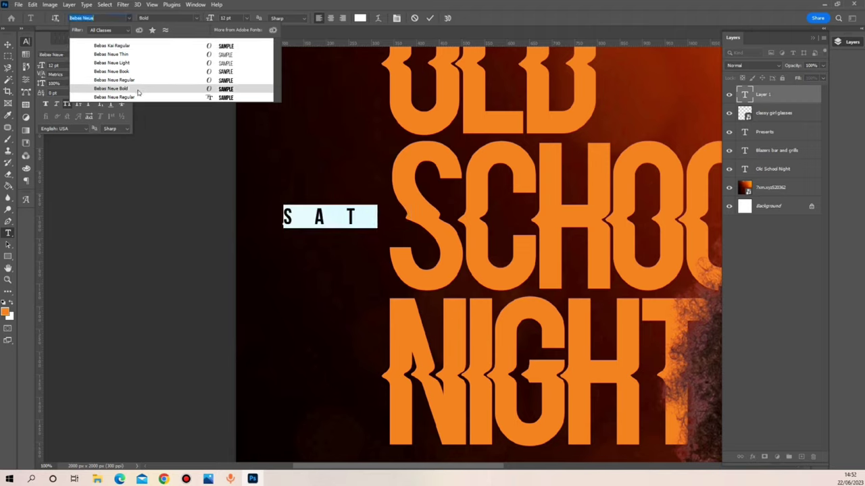
{"action": "left_click", "coordinate": [138, 92]}
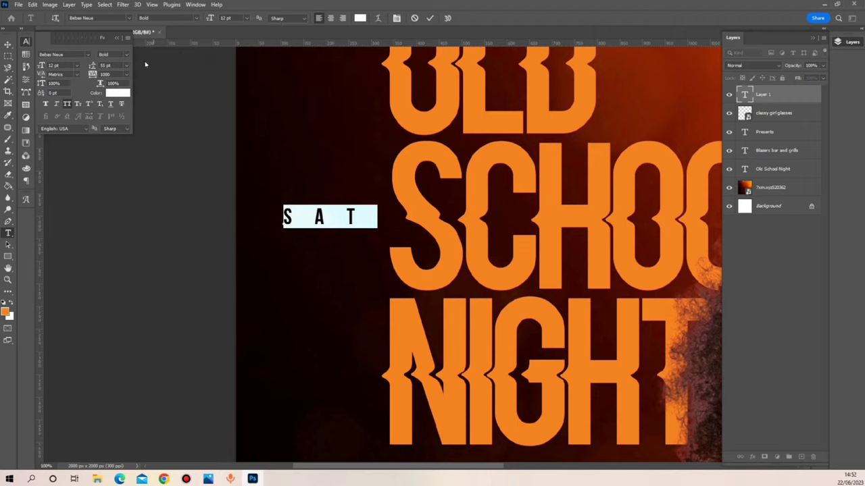
Step: Tighten the tracking of "SAT" to -50 and commit the text
{"action": "left_click", "coordinate": [126, 76]}
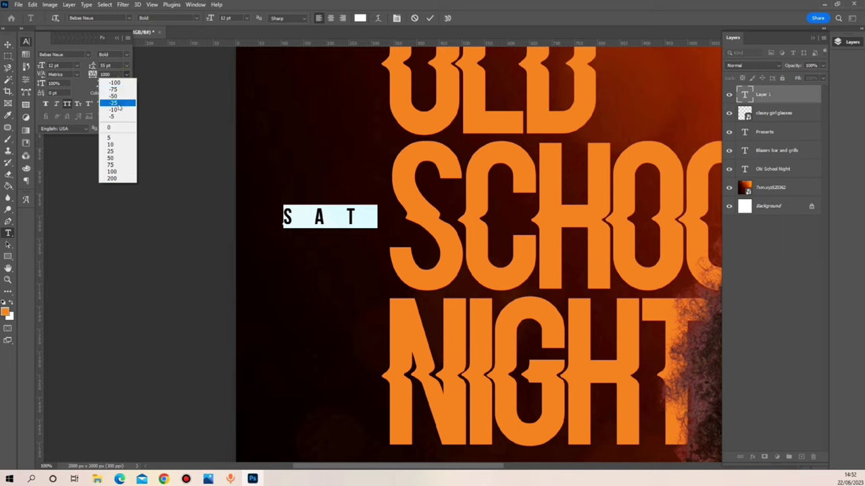
{"action": "left_click", "coordinate": [118, 105]}
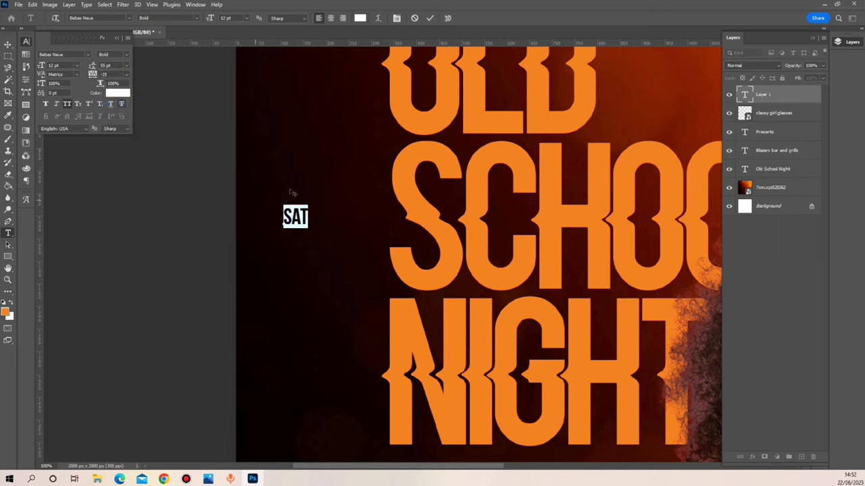
{"action": "left_click", "coordinate": [126, 74]}
{"action": "left_click", "coordinate": [120, 96]}
{"action": "left_click", "coordinate": [429, 18]}
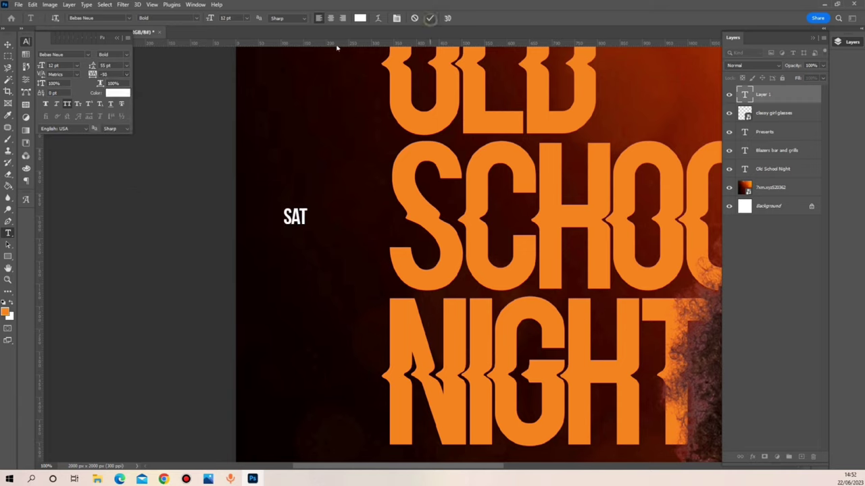
Step: Move "SAT" slightly right so it centres on a vertical guide, and duplicate it just below
{"action": "left_click", "coordinate": [8, 44]}
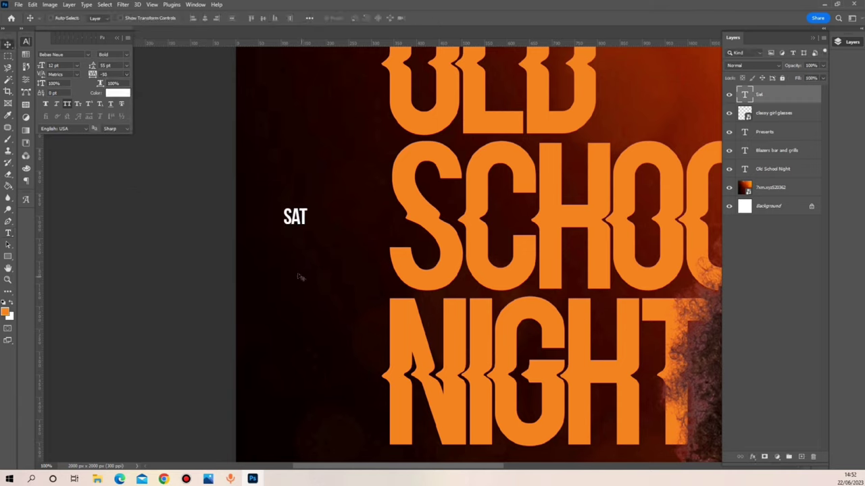
{"action": "mouse_move", "coordinate": [300, 277]}
{"action": "left_mouse_down"}
{"action": "mouse_move", "coordinate": [312, 273]}
{"action": "mouse_move", "coordinate": [308, 290]}
{"action": "left_mouse_up"}
{"action": "key", "text": "ctrl+t"}
{"action": "key", "text": "Return"}
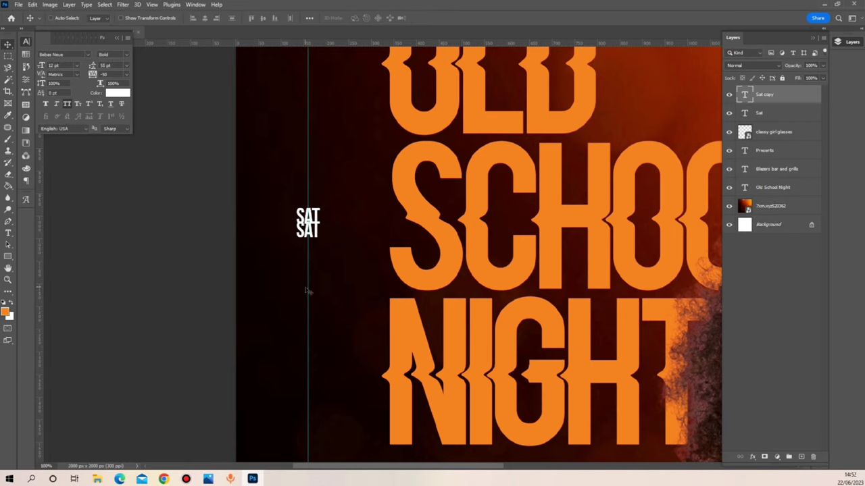
Step: Change the lower "SAT" copy to "23RD" and centre it on the vertical guide
{"action": "key", "text": "t"}
{"action": "double_click", "coordinate": [300, 231]}
{"action": "type", "text": "23RD"}
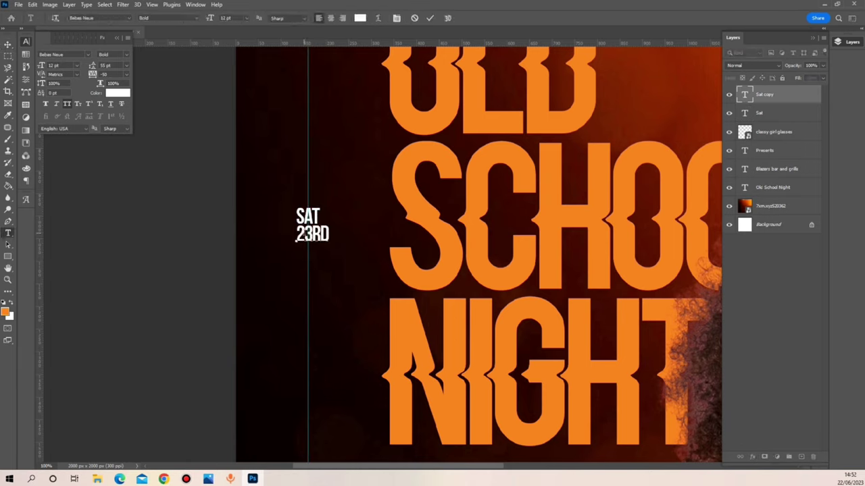
{"action": "key", "text": "ctrl+Return"}
{"action": "key", "text": "ctrl+t"}
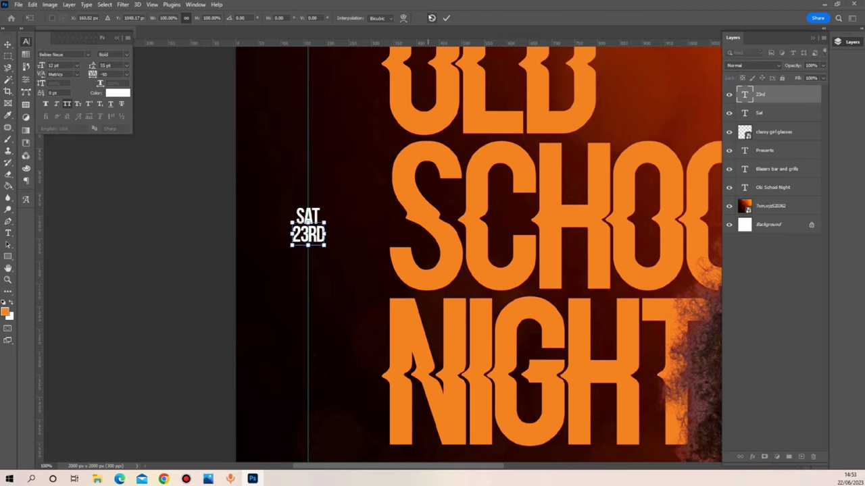
{"action": "key", "text": "Return"}
Step: Duplicate the "23RD" line directly below itself and change the copy's text to "JUNE"
{"action": "left_click_drag", "start_coordinate": [308, 233], "coordinate": [308, 252], "text": "ctrl+alt"}
{"action": "left_click", "coordinate": [308, 251]}
{"action": "double_click", "coordinate": [308, 251]}
{"action": "type", "text": "JUNE"}
{"action": "key", "text": "ctrl+Return"}
Step: Add a thin orange line about 59 px wide and 1 px high below "JUNE", without stroke, centred on the guide
{"action": "left_click", "coordinate": [8, 256]}
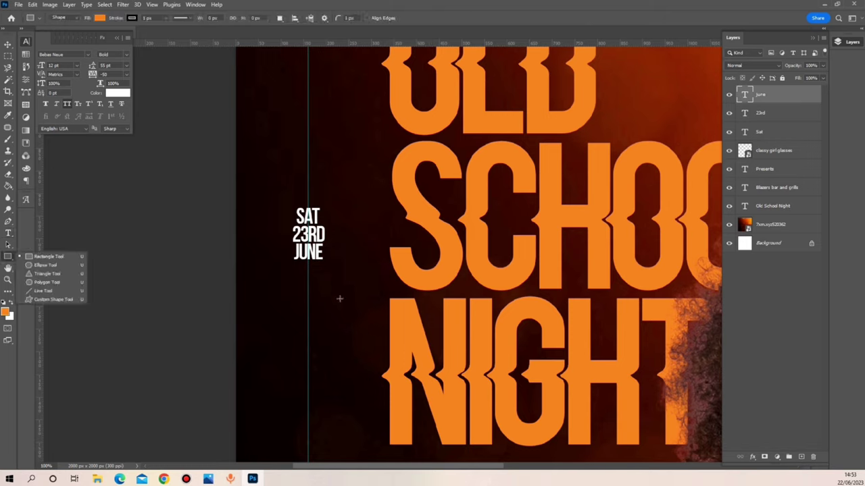
{"action": "left_click_drag", "start_coordinate": [295, 265], "coordinate": [323, 265]}
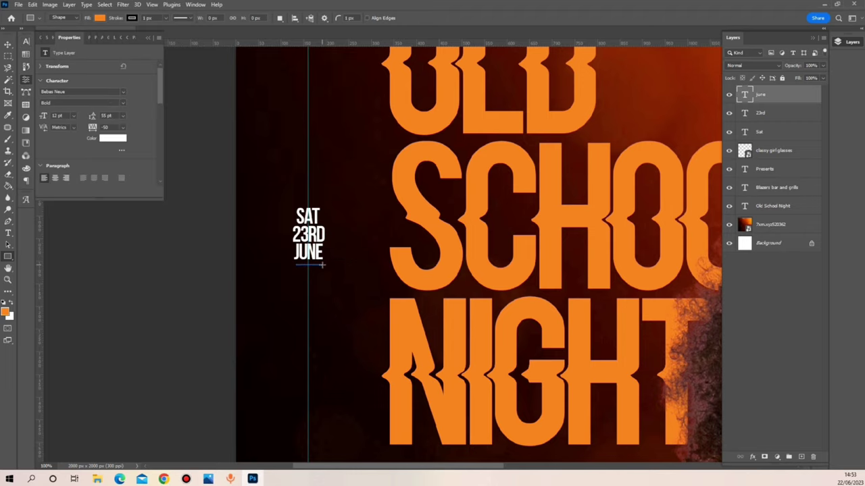
{"action": "left_click", "coordinate": [132, 18]}
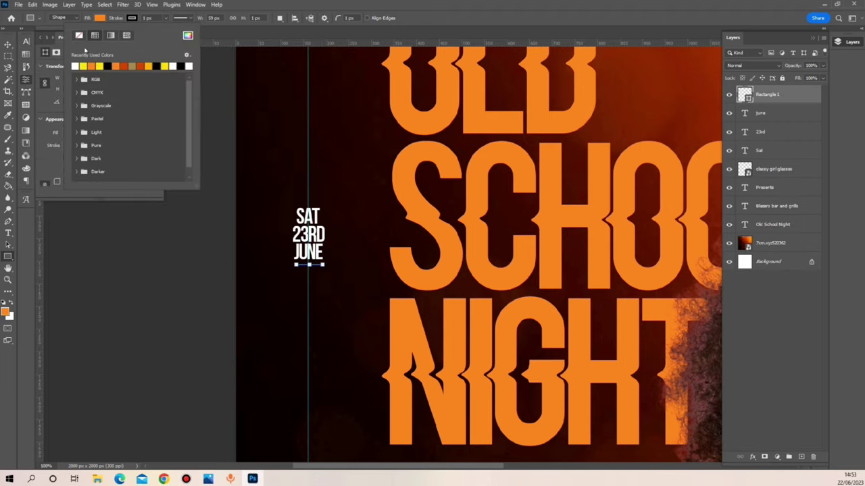
{"action": "left_click", "coordinate": [79, 35]}
{"action": "left_click", "coordinate": [7, 44]}
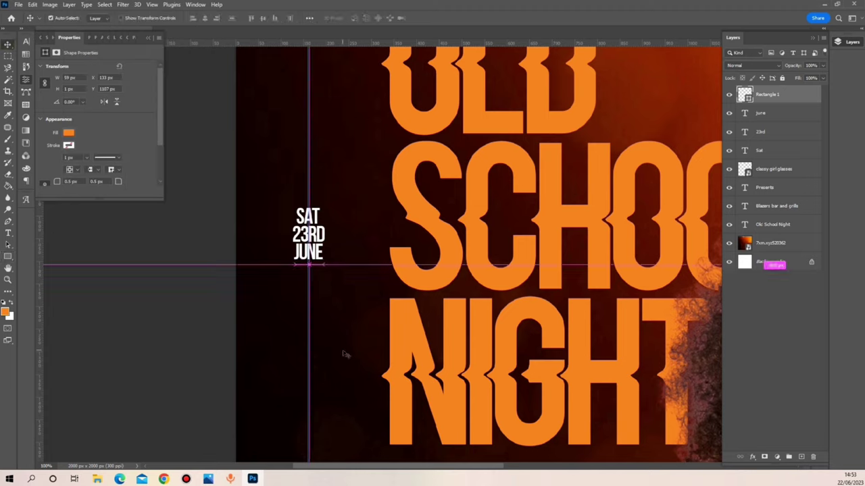
{"action": "key", "text": "ctrl+t"}
{"action": "key", "text": "Return"}
Step: Duplicate "JUNE" below the thin line, change the copy to "7PM" and centre it on the guide
{"action": "right_click", "coordinate": [319, 257]}
{"action": "left_click", "coordinate": [351, 270]}
{"action": "key", "text": "ctrl+j"}
{"action": "key", "text": "shift+Down"}
{"action": "key", "text": "shift+Down"}
{"action": "key", "text": "shift+Down"}
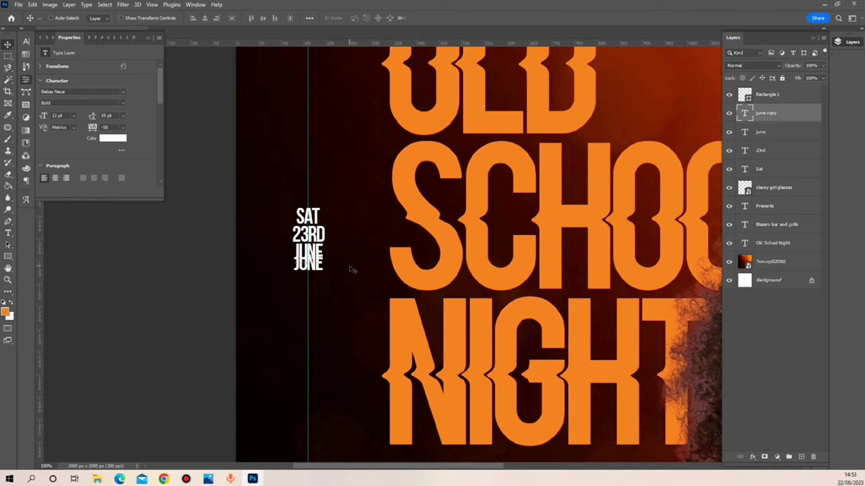
{"action": "double_click", "coordinate": [308, 274]}
{"action": "type", "text": "7pm"}
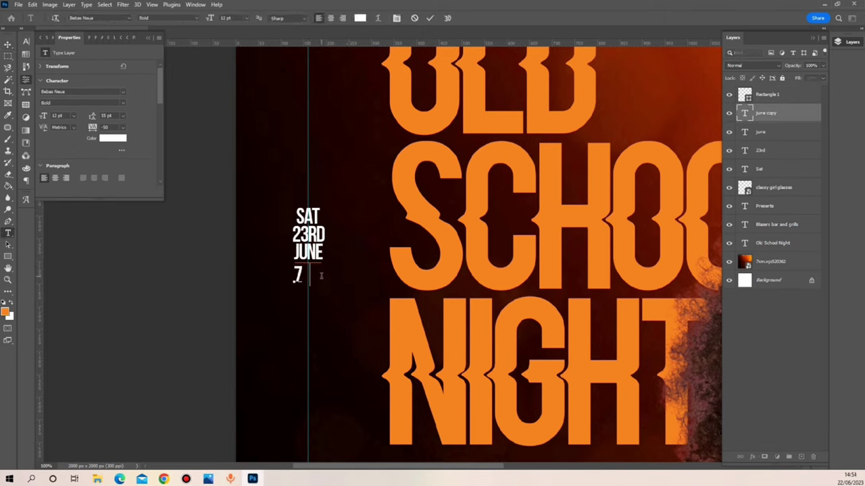
{"action": "left_click", "coordinate": [430, 17]}
{"action": "key", "text": "ctrl+t"}
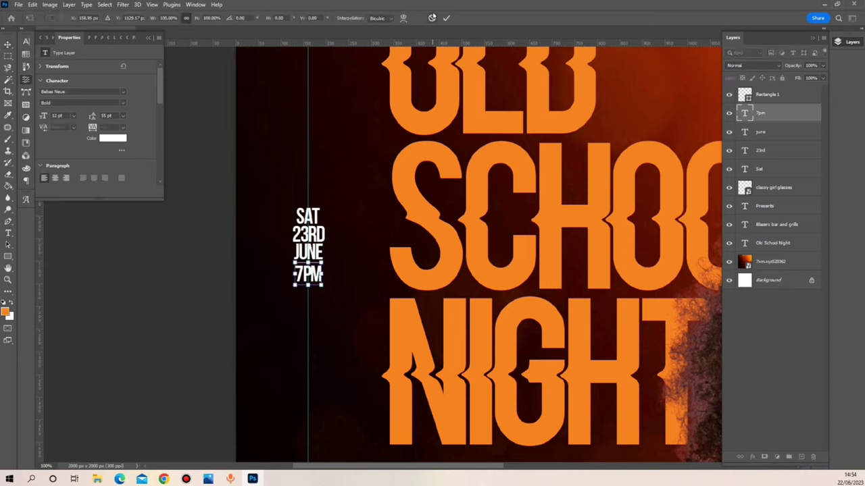
{"action": "left_click", "coordinate": [433, 17]}
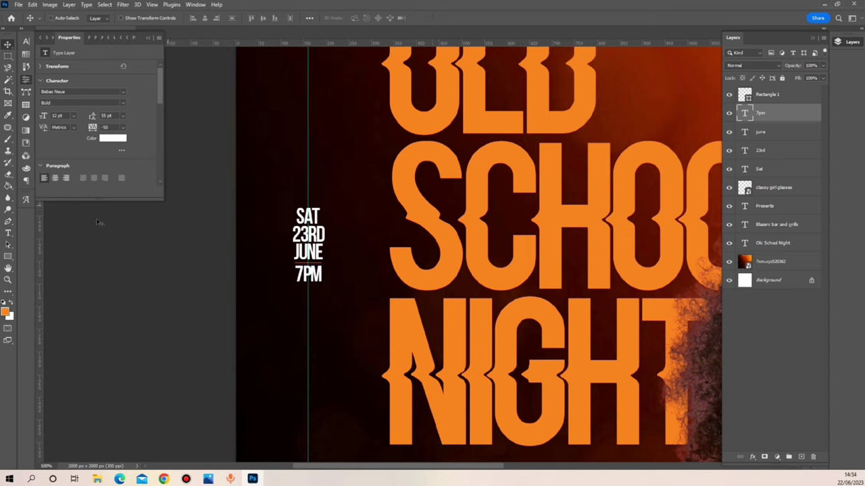
Step: Draw a rectangle of about 93 by 170 px around the date text, with no fill and a white stroke
{"action": "left_click", "coordinate": [7, 257]}
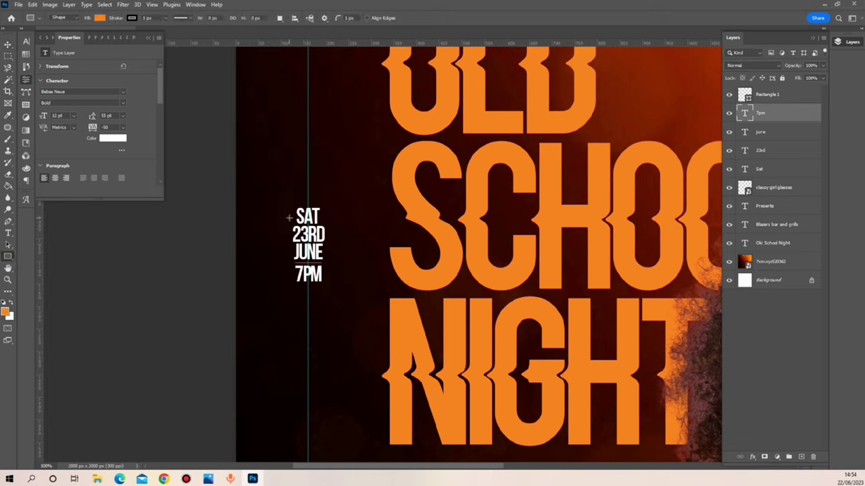
{"action": "left_click_drag", "start_coordinate": [289, 215], "coordinate": [331, 292]}
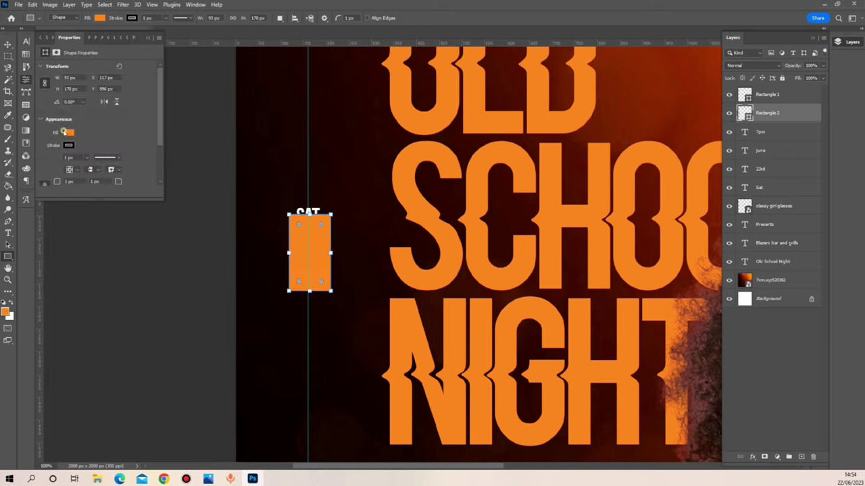
{"action": "left_click", "coordinate": [68, 133]}
{"action": "left_click", "coordinate": [50, 149]}
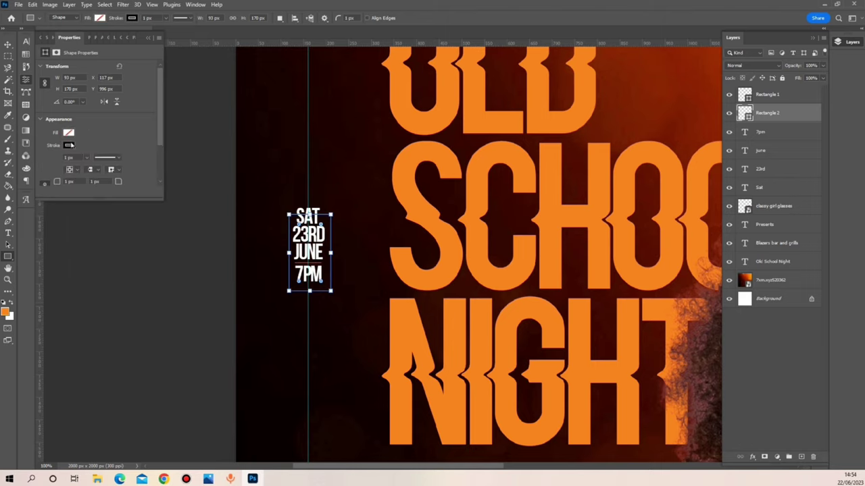
{"action": "left_click", "coordinate": [46, 193]}
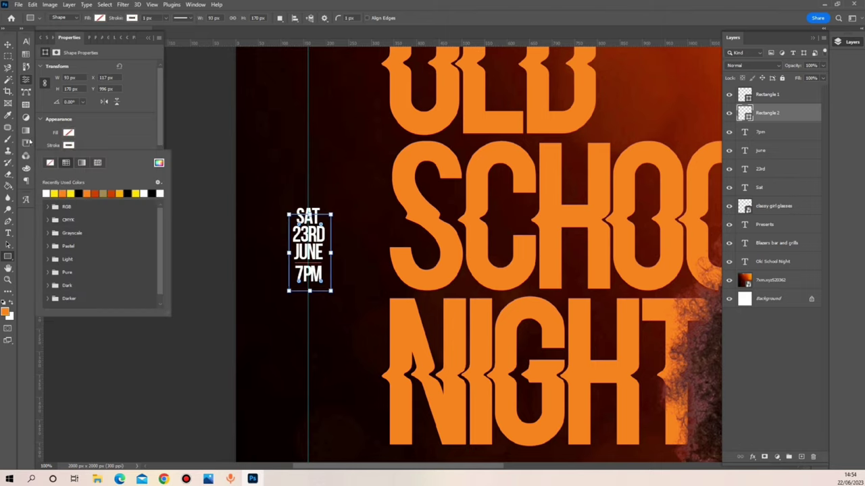
{"action": "left_click", "coordinate": [8, 44]}
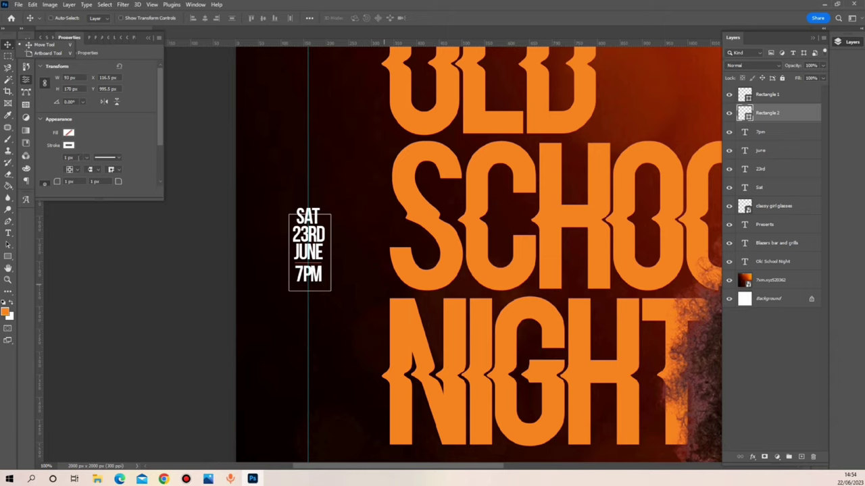
Step: Try a 3 px stroke width on the date frame
{"action": "left_click", "coordinate": [78, 156]}
{"action": "type", "text": "3"}
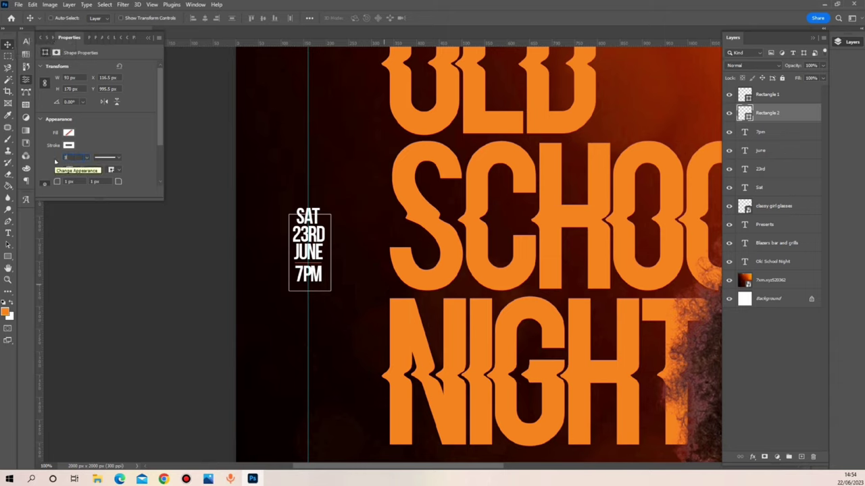
{"action": "key", "text": "Return"}
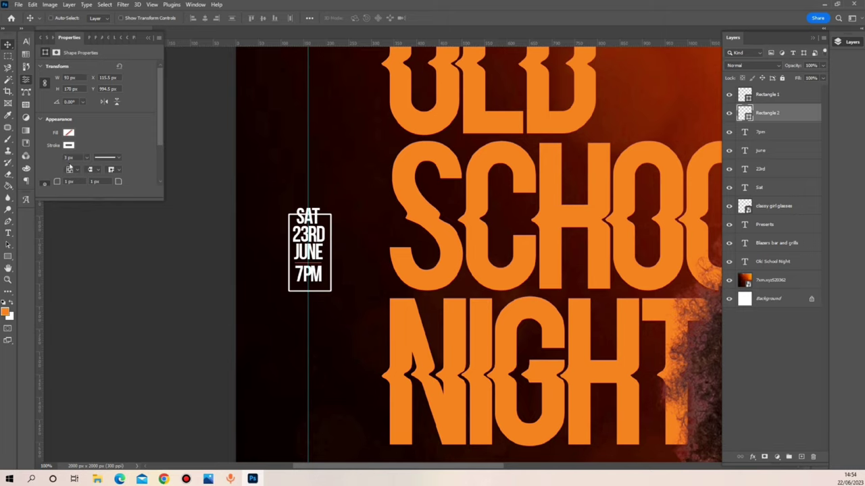
Step: Set the date frame's stroke width to 2 px
{"action": "left_click", "coordinate": [70, 158]}
{"action": "type", "text": "1"}
{"action": "key", "text": "Return"}
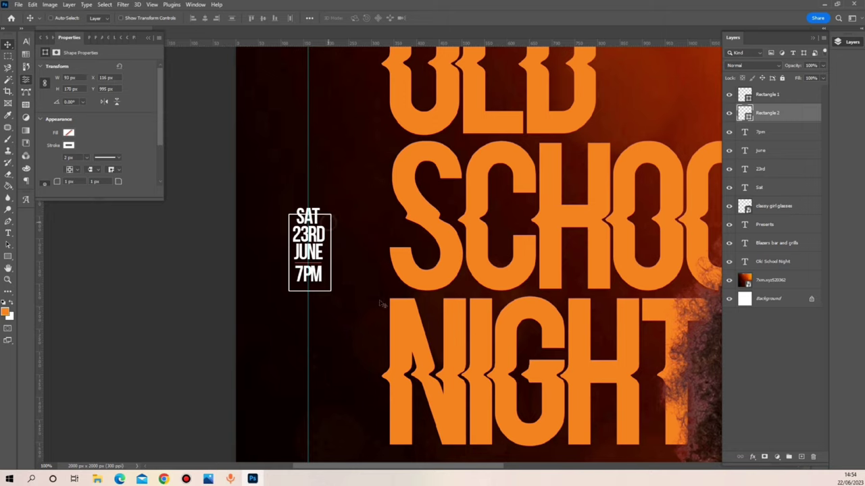
Step: Nudge the date frame left until it is centred on the vertical guide
{"action": "key", "text": "ctrl+t"}
{"action": "key", "text": "Left"}
{"action": "key", "text": "Left"}
{"action": "key", "text": "Left"}
{"action": "key", "text": "Left"}
{"action": "key", "text": "Left"}
{"action": "key", "text": "Left"}
{"action": "key", "text": "Left"}
{"action": "key", "text": "Left"}
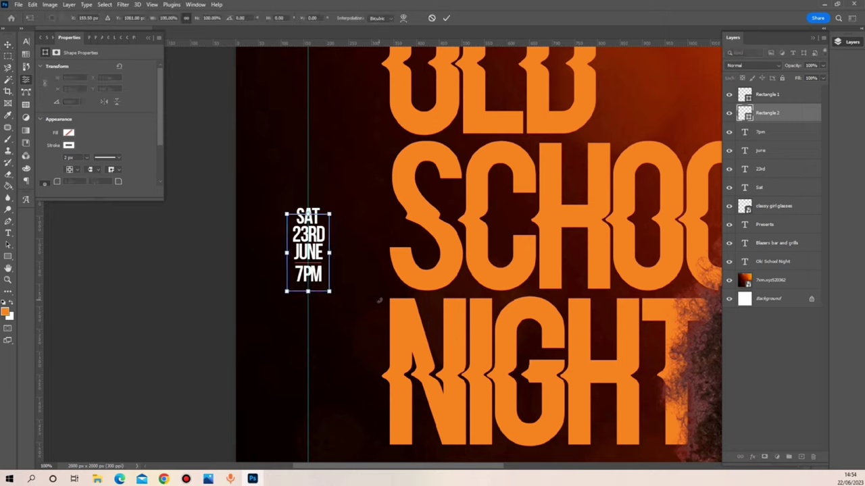
{"action": "key", "text": "Return"}
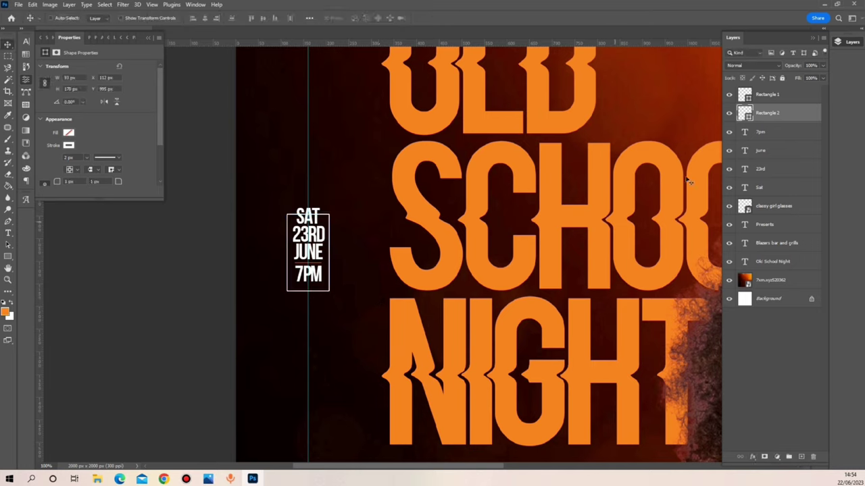
Step: Load the "SAT" letter shapes as a selection, try expanding it by 20 pixels, and undo the expansion
{"action": "left_click", "coordinate": [746, 189], "text": "ctrl"}
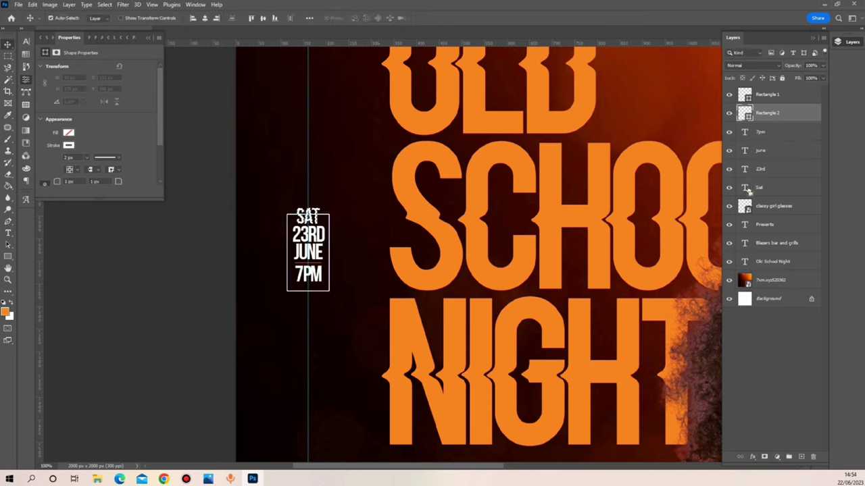
{"action": "left_click", "coordinate": [105, 4]}
{"action": "mouse_move", "coordinate": [159, 137]}
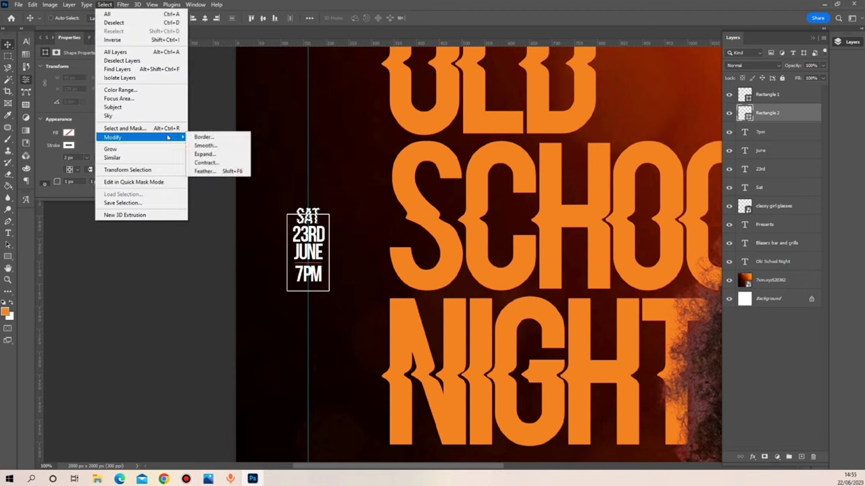
{"action": "left_click", "coordinate": [201, 155]}
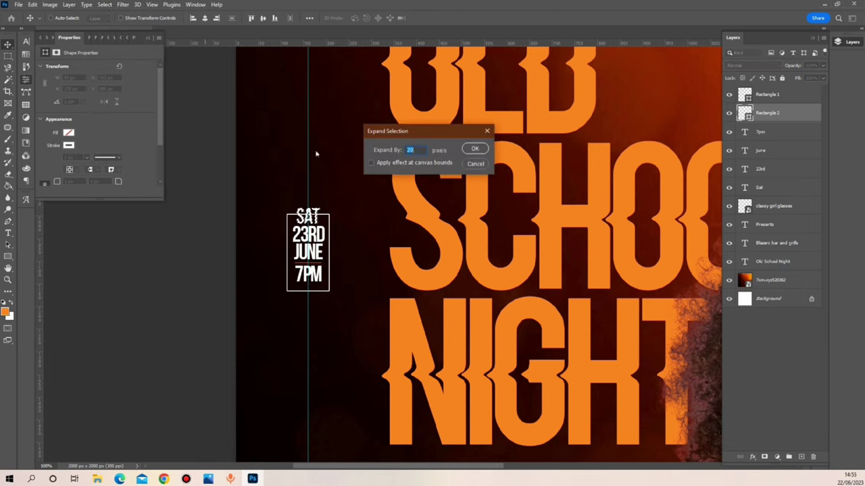
{"action": "left_click", "coordinate": [473, 149]}
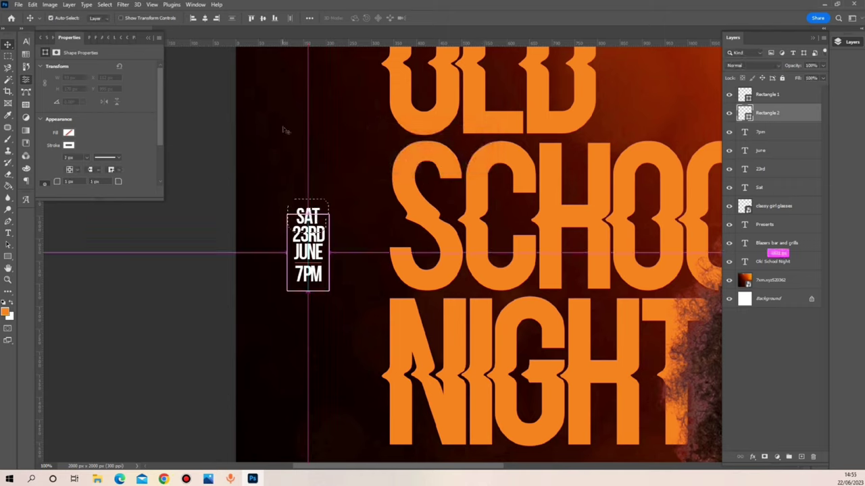
{"action": "key", "text": "ctrl+d"}
Step: Expand the "SAT" selection by 5 pixels and mask that area out of the frame, leaving a gap around the word
{"action": "left_click", "coordinate": [104, 4]}
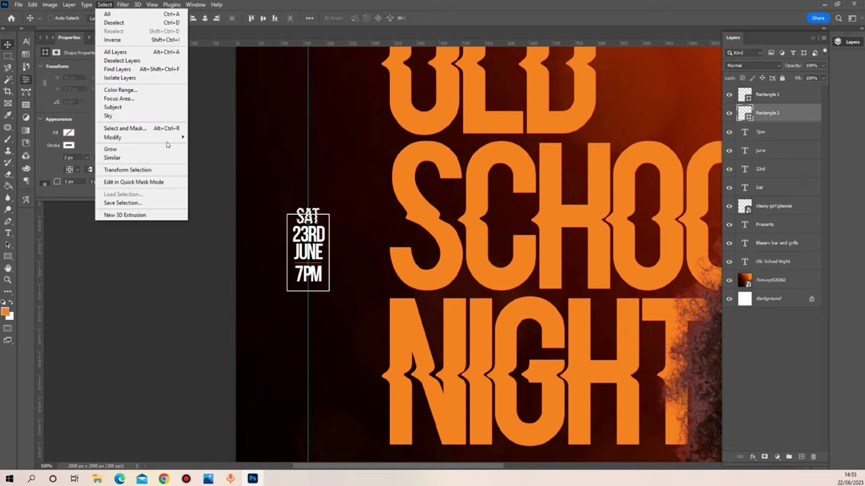
{"action": "mouse_move", "coordinate": [179, 139]}
{"action": "left_click", "coordinate": [215, 154]}
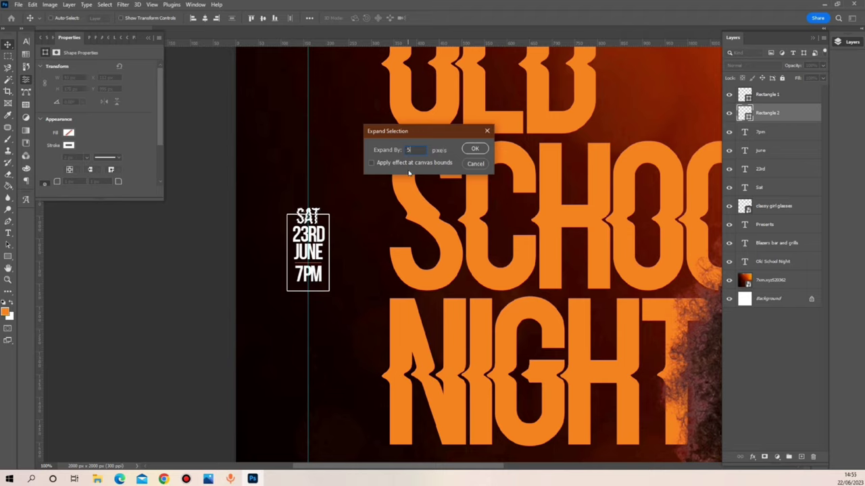
{"action": "key", "text": "Return"}
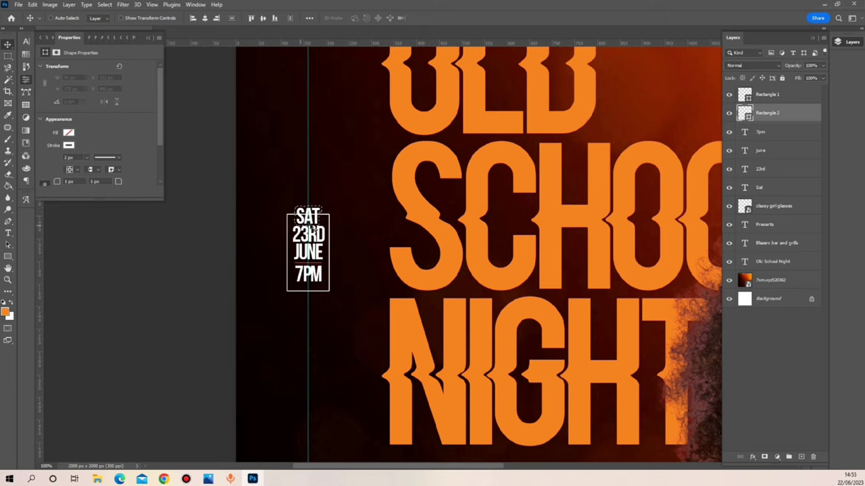
{"action": "left_click", "coordinate": [764, 458]}
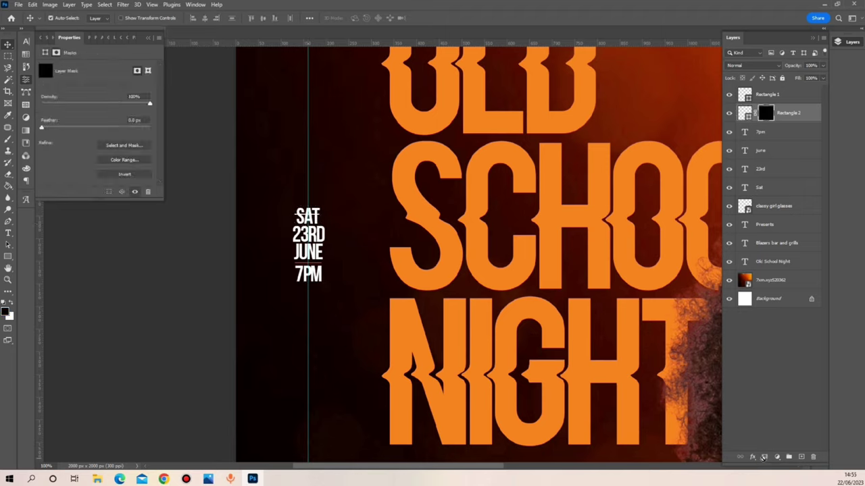
{"action": "key", "text": "ctrl+i"}
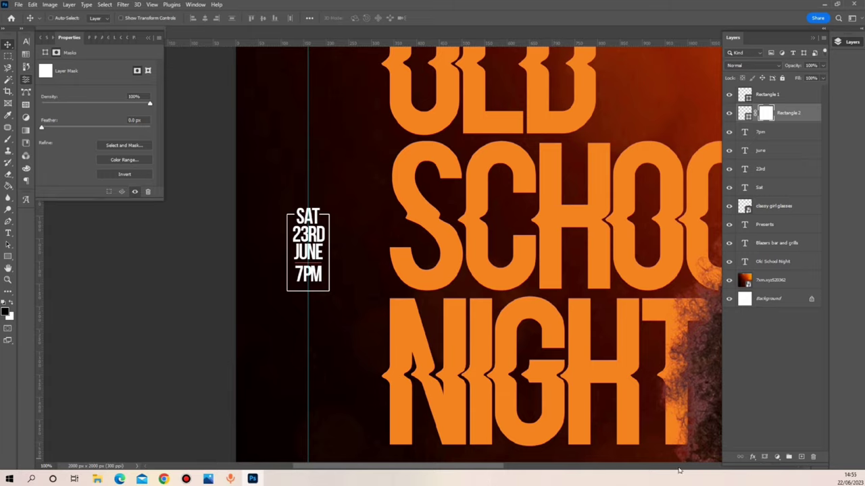
Step: Group the frame with the "7PM", "JUNE", "23RD" and "SAT" text layers, and expand the group
{"action": "left_click", "coordinate": [770, 133], "text": "shift"}
{"action": "left_click", "coordinate": [771, 151], "text": "shift"}
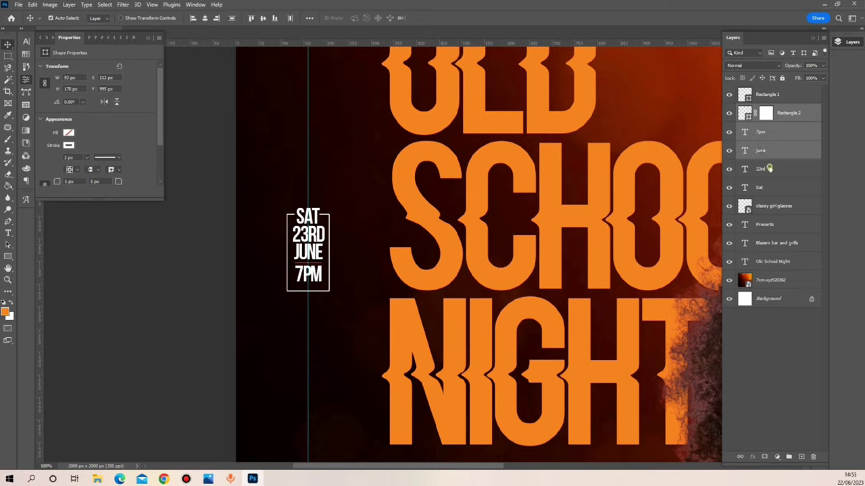
{"action": "left_click", "coordinate": [769, 169], "text": "shift"}
{"action": "left_click", "coordinate": [772, 187], "text": "shift"}
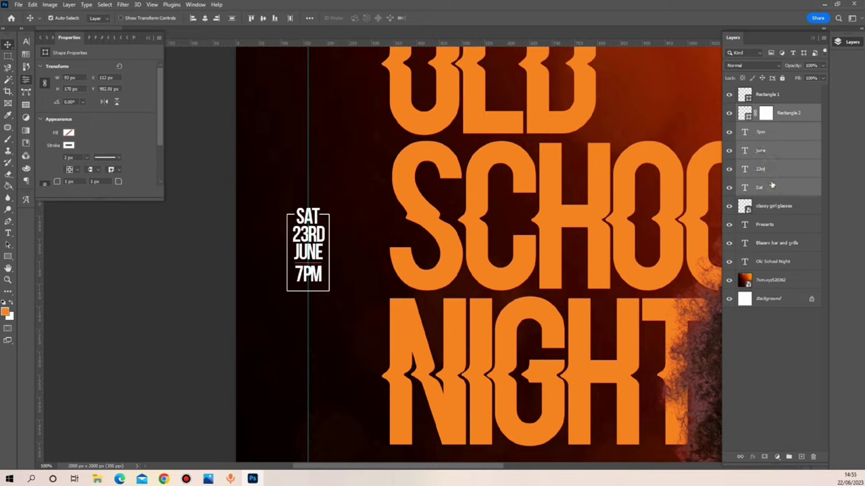
{"action": "key", "text": "ctrl+g"}
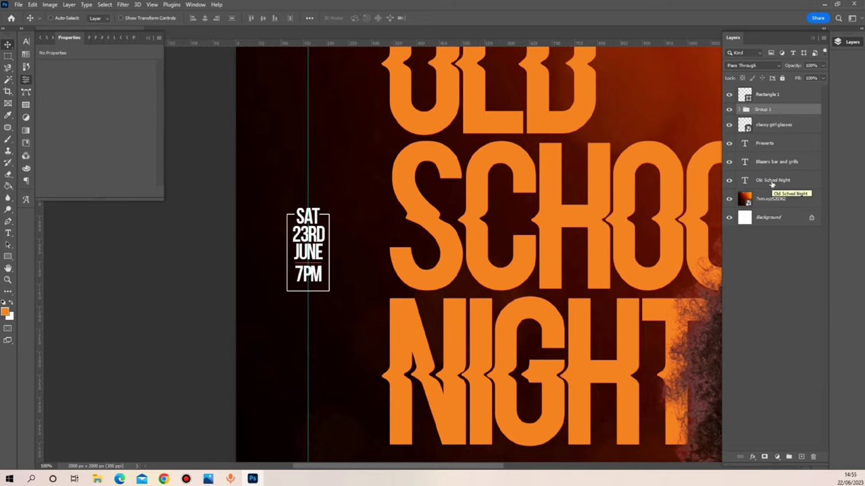
{"action": "left_click", "coordinate": [738, 110]}
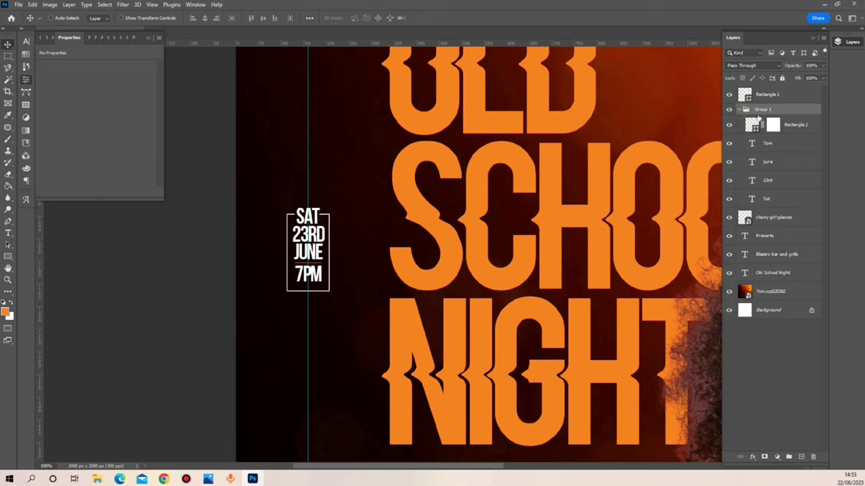
Step: Convert the date frame layer to a smart object and rename its group "time and date"
{"action": "right_click", "coordinate": [792, 130]}
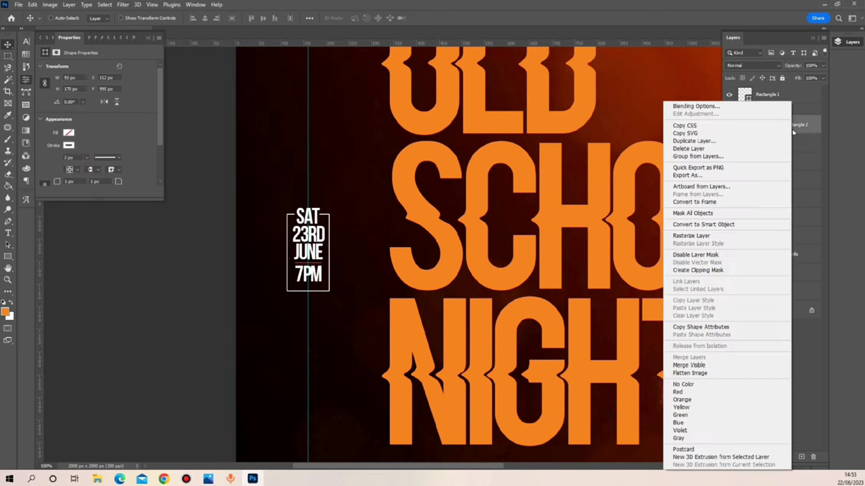
{"action": "left_click", "coordinate": [699, 224]}
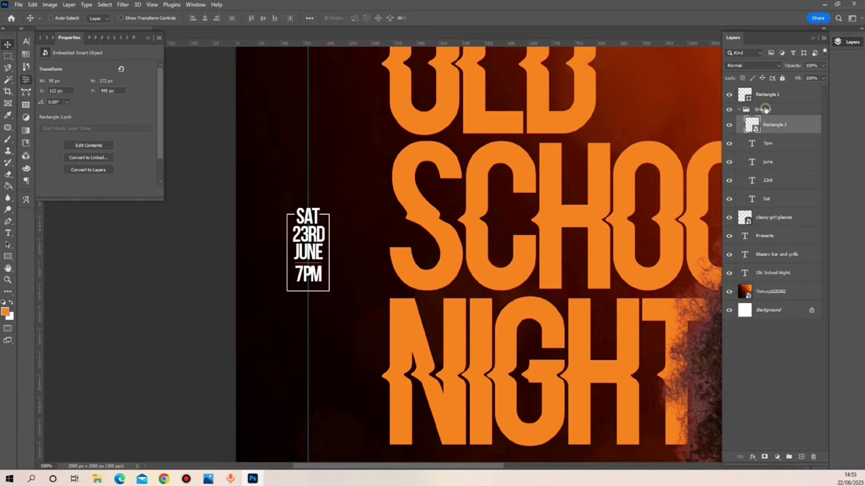
{"action": "double_click", "coordinate": [763, 110]}
{"action": "key", "text": "BackSpace"}
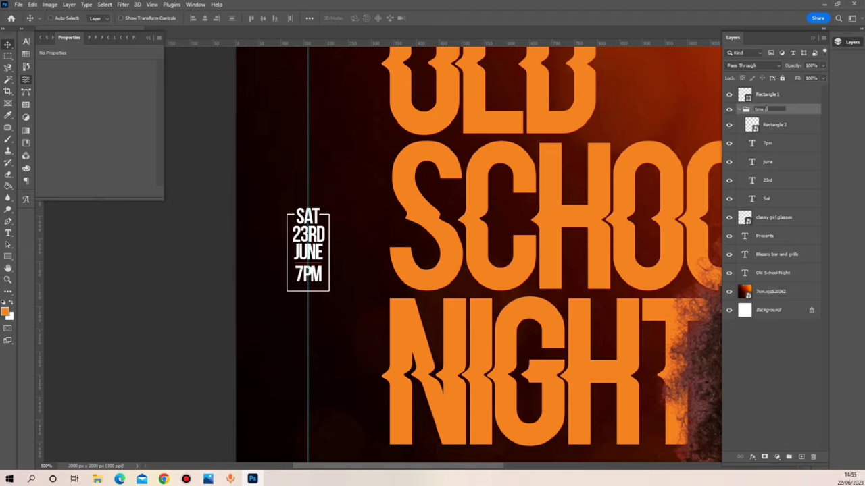
{"action": "type", "text": "time and date"}
{"action": "key", "text": "Return"}
Step: Toggle the frame's visibility to check it, and move the divider line's layer into the "time and date" group
{"action": "left_click", "coordinate": [729, 126]}
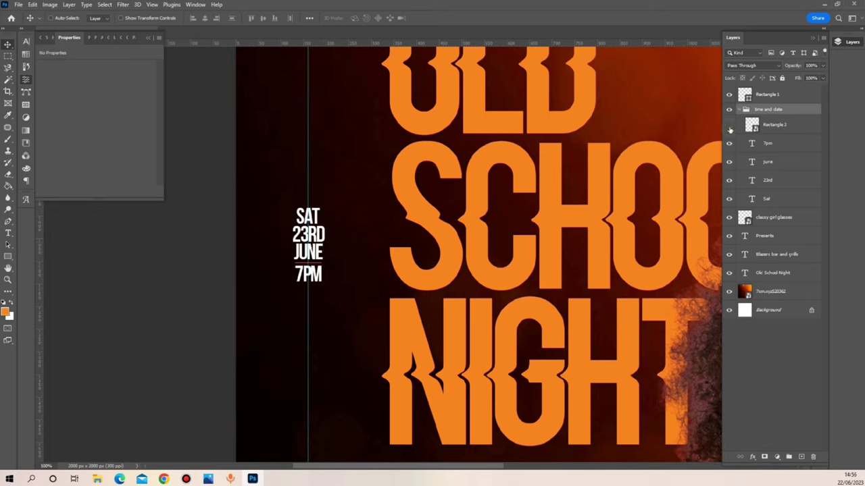
{"action": "left_click", "coordinate": [729, 127]}
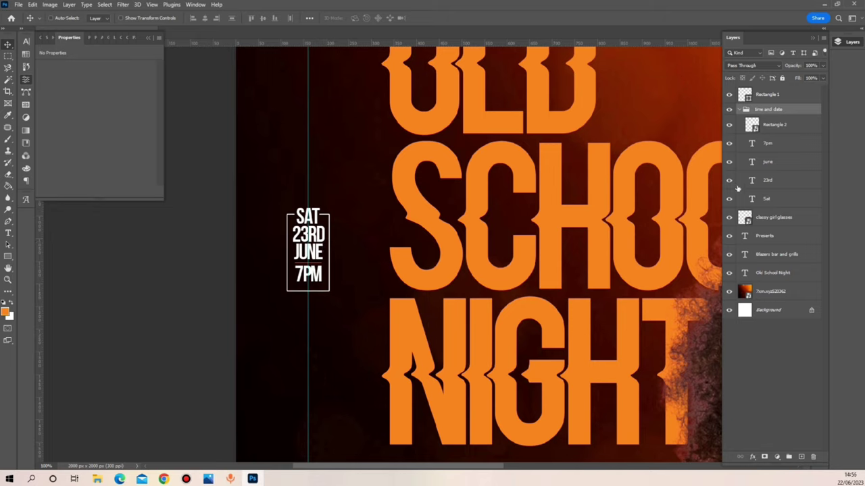
{"action": "left_click_drag", "start_coordinate": [775, 96], "coordinate": [774, 113]}
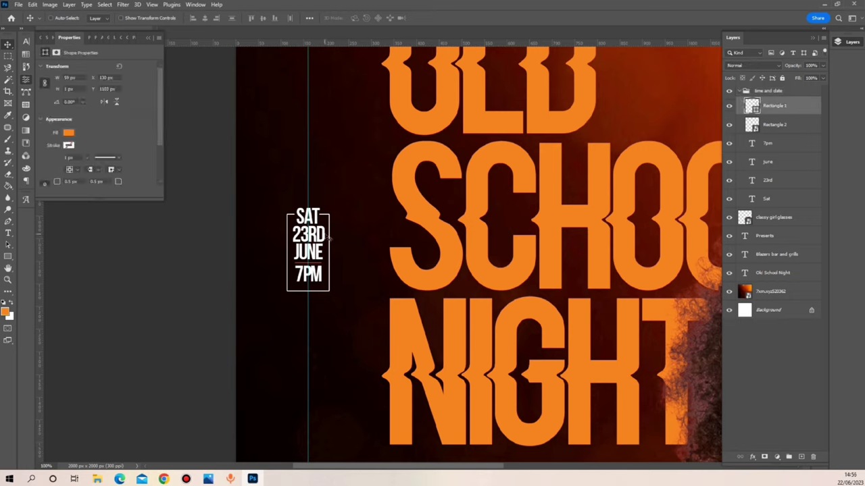
Step: Enlarge the whole "time and date" group proportionally
{"action": "left_click", "coordinate": [760, 93]}
{"action": "key", "text": "ctrl+t"}
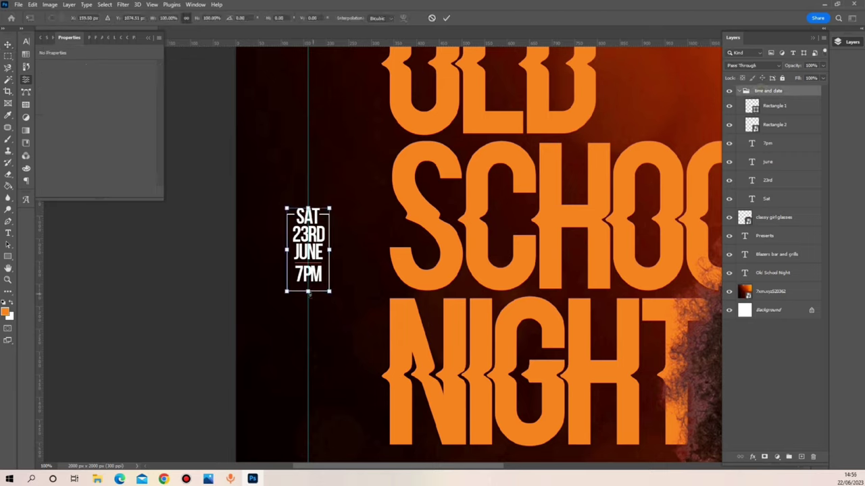
{"action": "left_click_drag", "start_coordinate": [332, 292], "coordinate": [360, 331]}
{"action": "key", "text": "Return"}
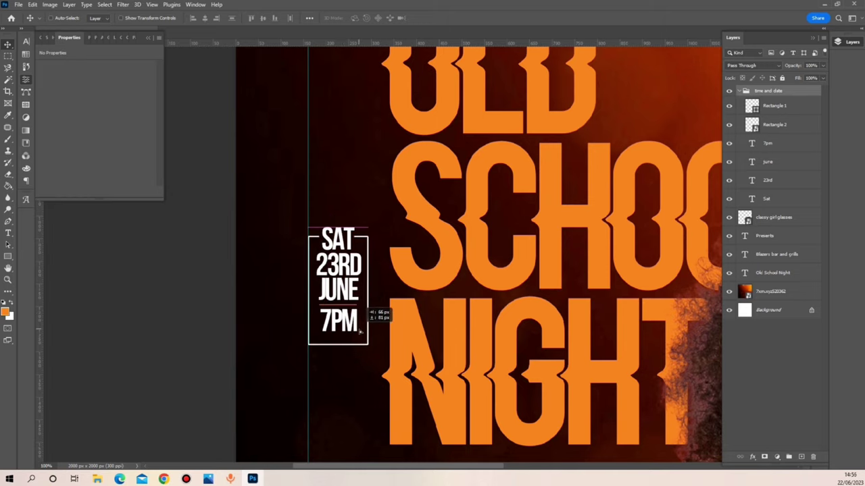
Step: Shift the date group right, closer to the "OLD SCHOOL NIGHT" title, and remove the vertical guide
{"action": "left_click_drag", "start_coordinate": [360, 331], "coordinate": [367, 333]}
{"action": "key", "text": "Right"}
{"action": "key", "text": "Right"}
{"action": "key", "text": "Right"}
{"action": "key", "text": "Right"}
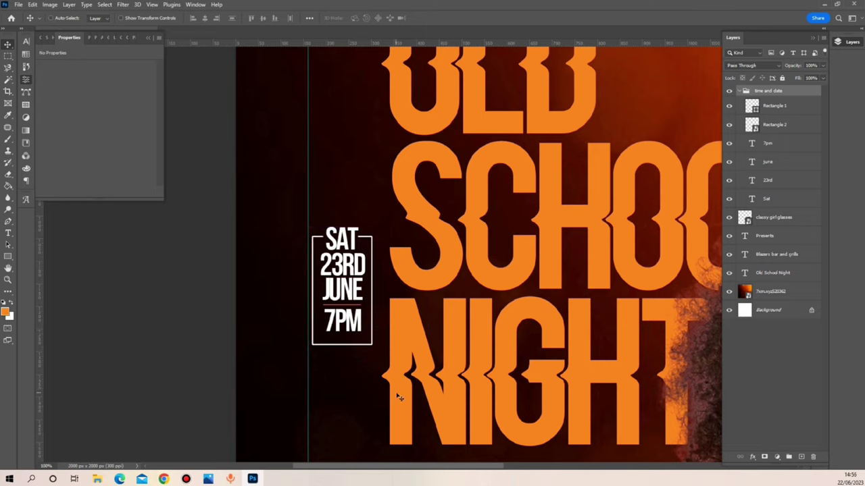
{"action": "key", "text": "Left"}
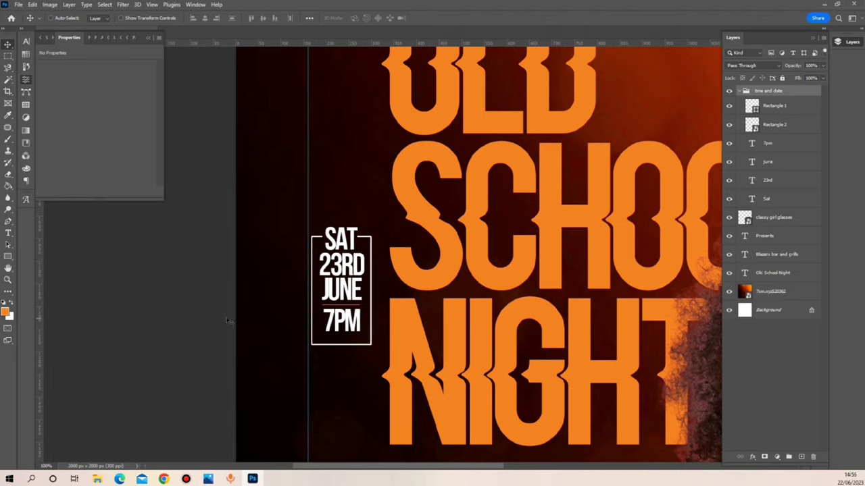
{"action": "left_click_drag", "start_coordinate": [307, 338], "coordinate": [31, 350]}
Step: Scale the "time and date" group up slightly more while viewing the whole flyer
{"action": "left_click", "coordinate": [8, 280]}
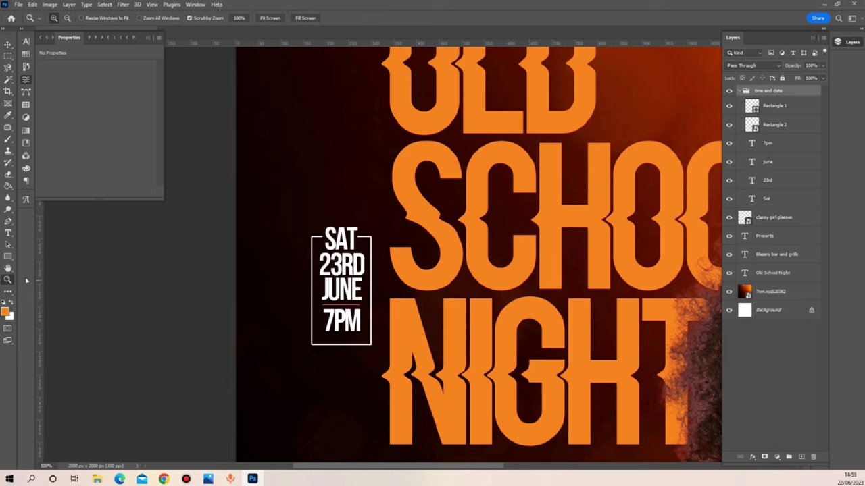
{"action": "left_click", "coordinate": [540, 250], "text": "alt"}
{"action": "left_click", "coordinate": [571, 307], "text": "alt"}
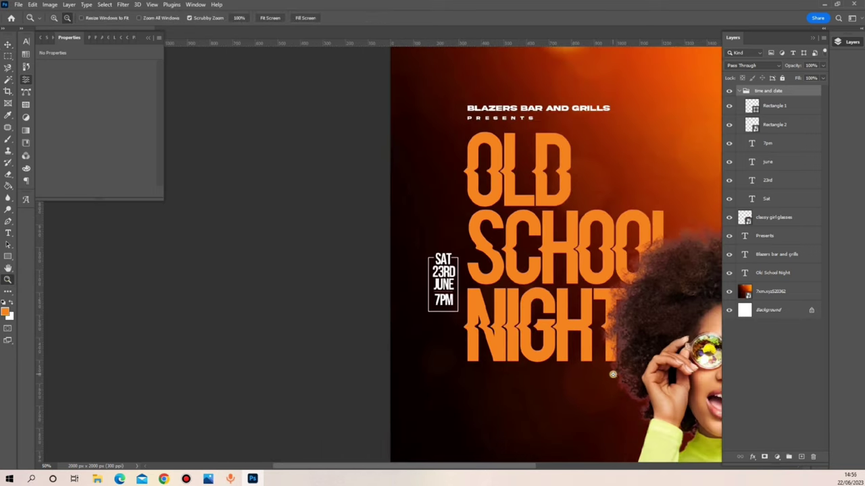
{"action": "left_click", "coordinate": [611, 382], "text": "alt"}
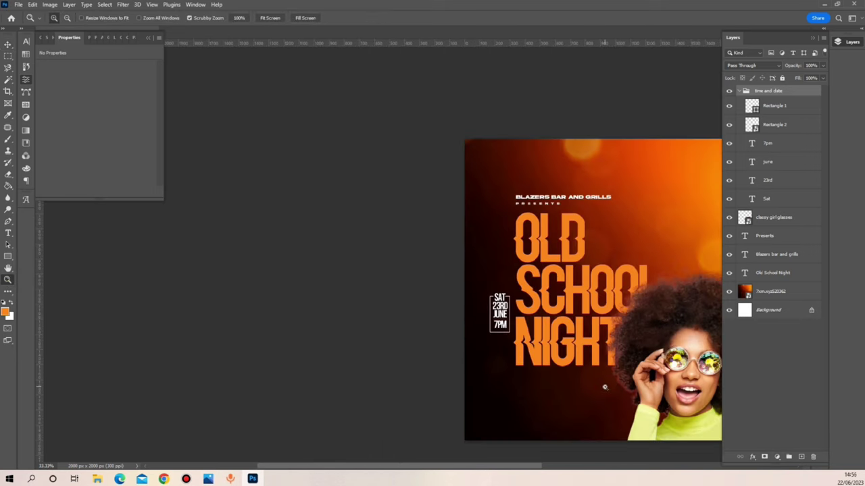
{"action": "key", "text": "ctrl+t"}
{"action": "left_click_drag", "start_coordinate": [489, 293], "coordinate": [485, 288]}
{"action": "key", "text": "Return"}
Step: Add a text layer reading "With" in the dark area below "NIGHT"
{"action": "scroll", "coordinate": [565, 380], "scroll_direction": "up", "scroll_amount": 3}
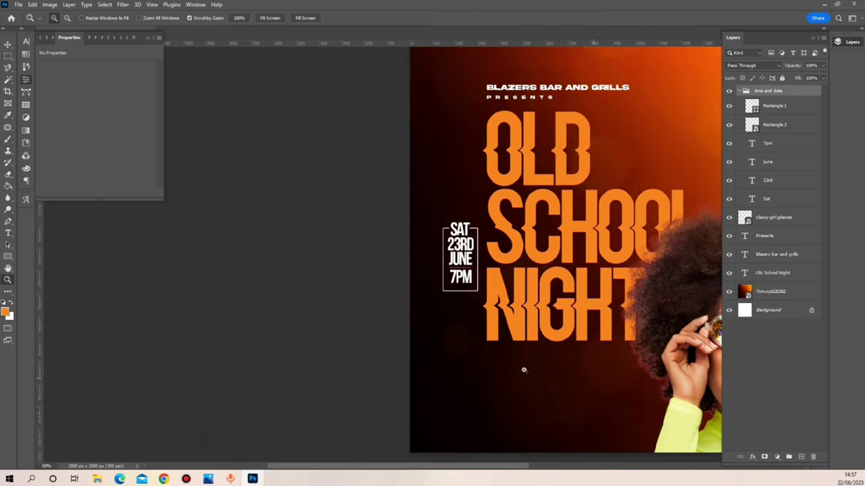
{"action": "left_click", "coordinate": [8, 268]}
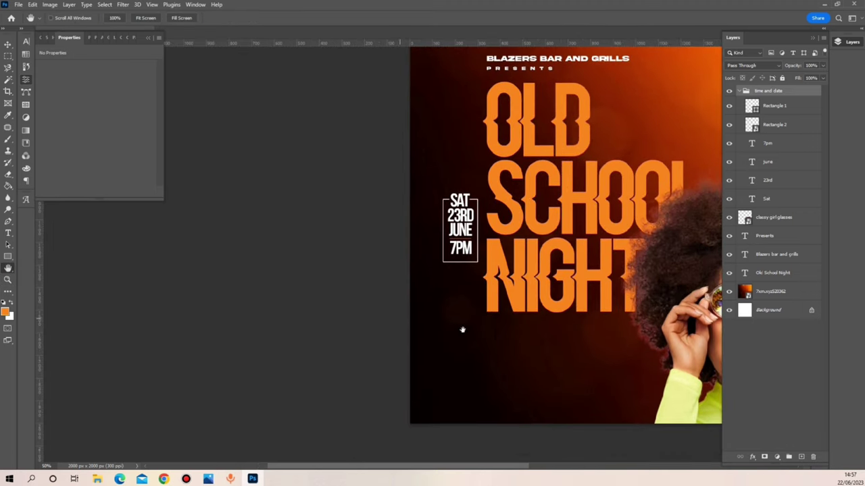
{"action": "left_click_drag", "start_coordinate": [517, 336], "coordinate": [323, 299]}
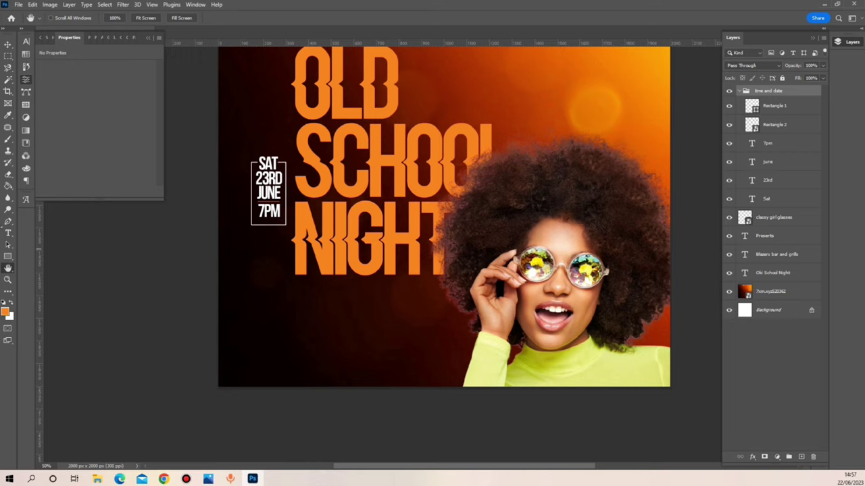
{"action": "left_click", "coordinate": [8, 233]}
{"action": "left_click", "coordinate": [315, 321]}
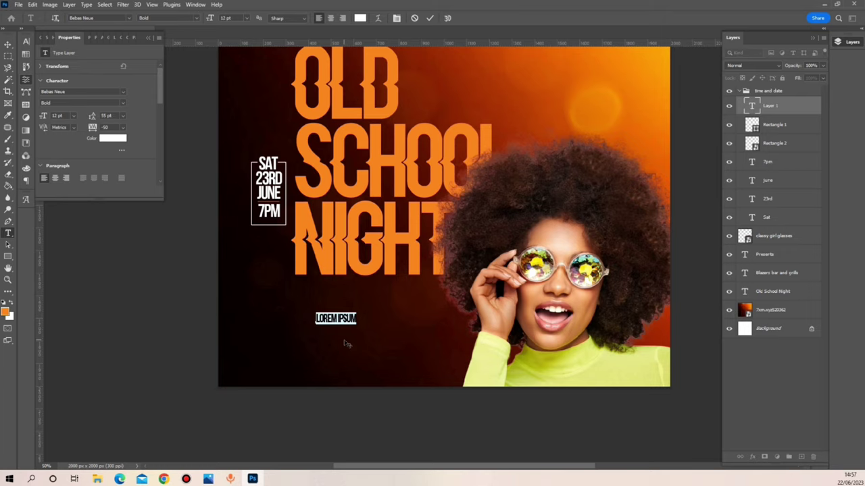
{"action": "type", "text": "W"}
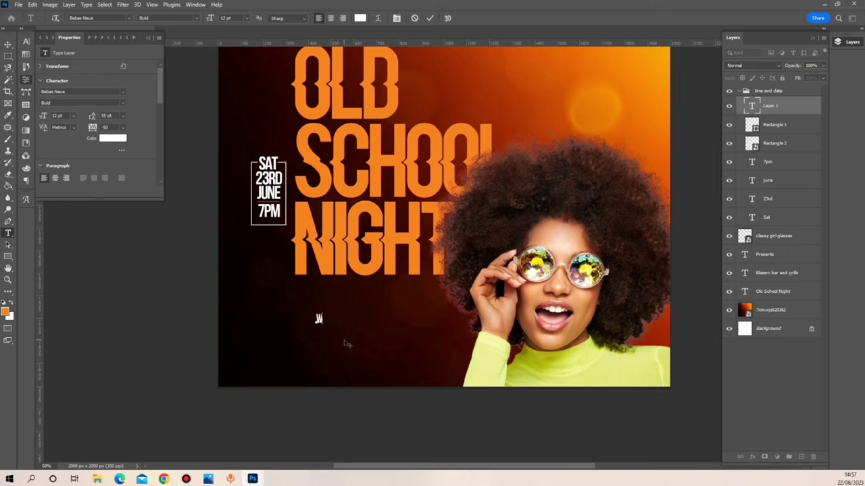
{"action": "type", "text": "ITH"}
Step: Set the "With" text in the Bitter Signature DEMO! font, turn off All Caps and set its tracking to 0
{"action": "key", "text": "ctrl+a"}
{"action": "left_click", "coordinate": [131, 19]}
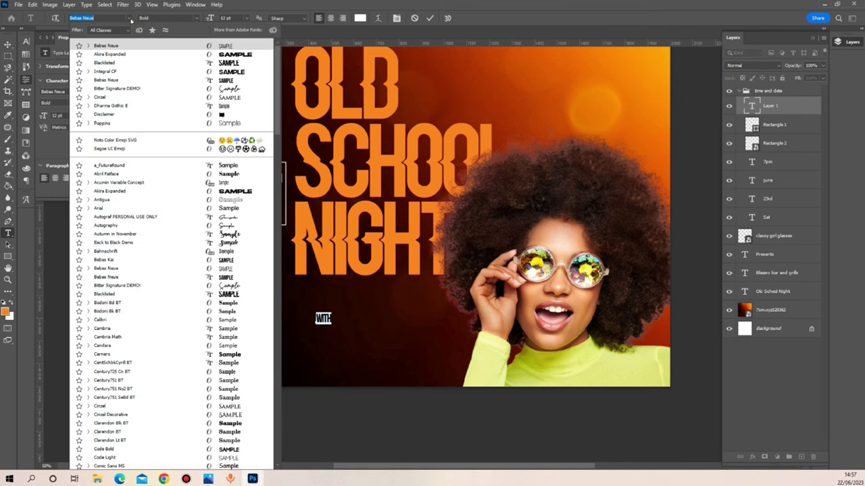
{"action": "left_click", "coordinate": [154, 88]}
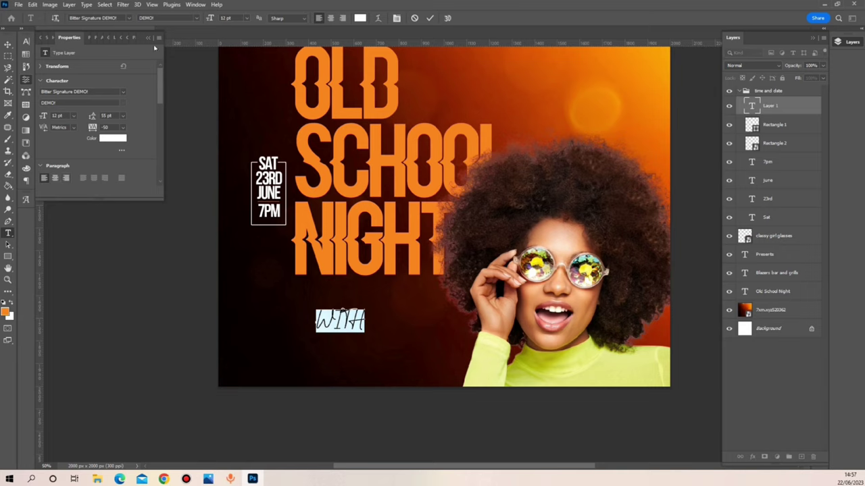
{"action": "left_click", "coordinate": [396, 18]}
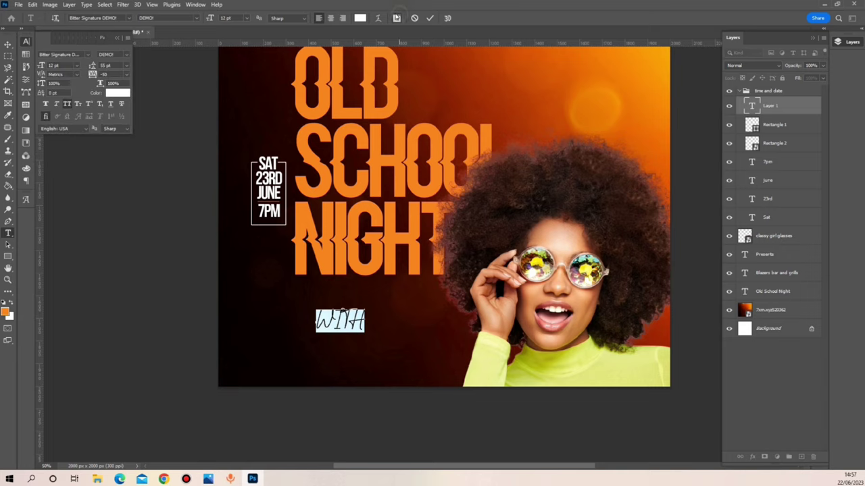
{"action": "left_click", "coordinate": [70, 104]}
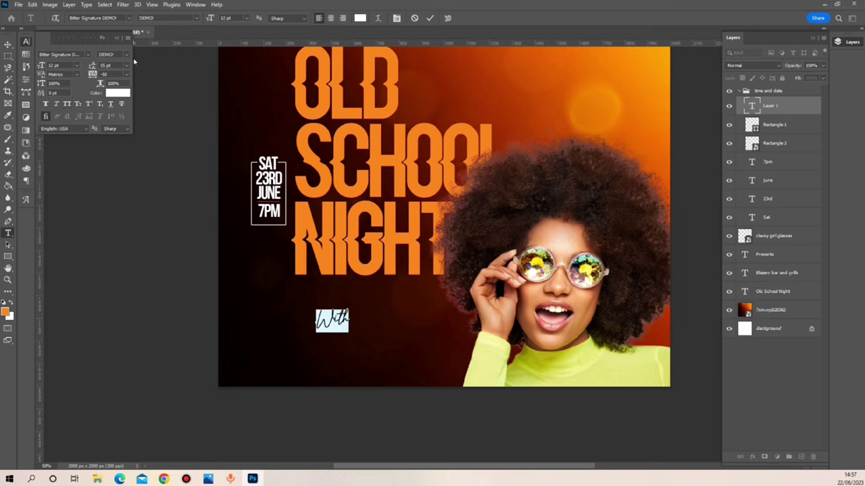
{"action": "left_click", "coordinate": [127, 75]}
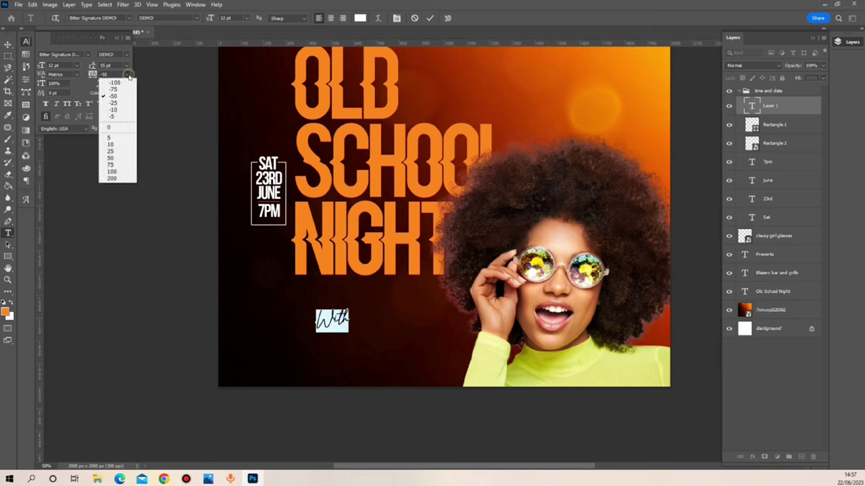
{"action": "left_click", "coordinate": [117, 128]}
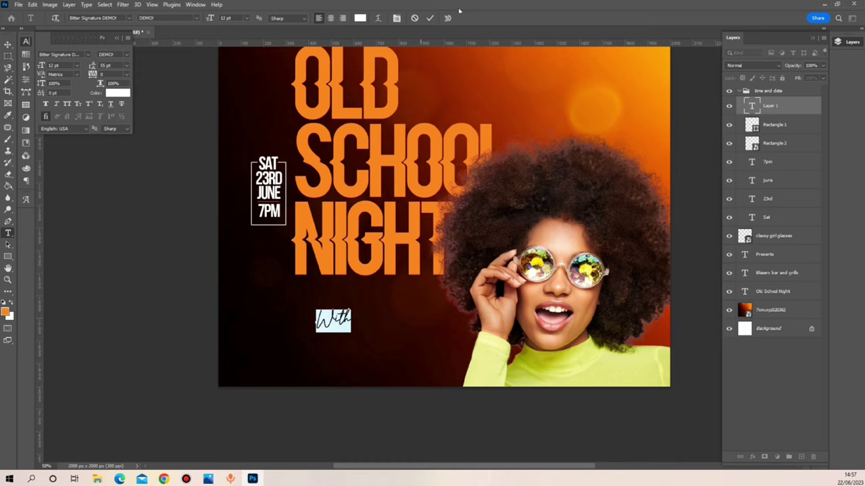
{"action": "left_click", "coordinate": [430, 18]}
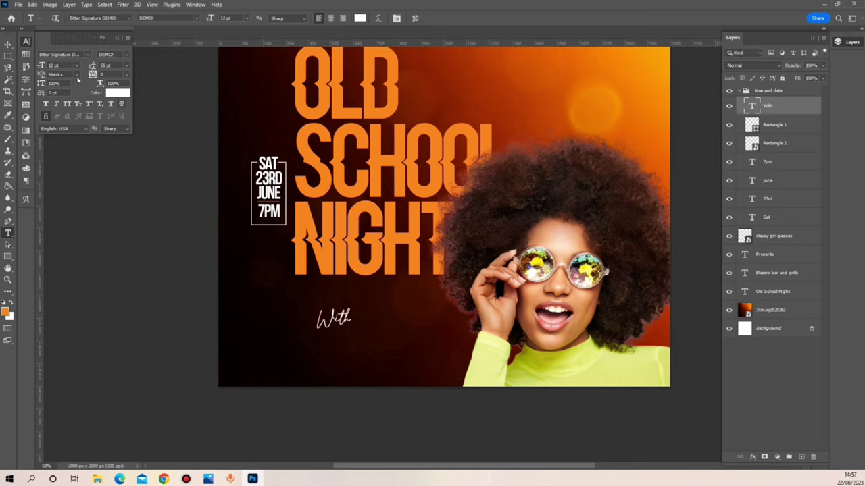
Step: Move the "With" text directly beneath "NIGHT", aligned with the title's left edge
{"action": "left_click", "coordinate": [8, 44]}
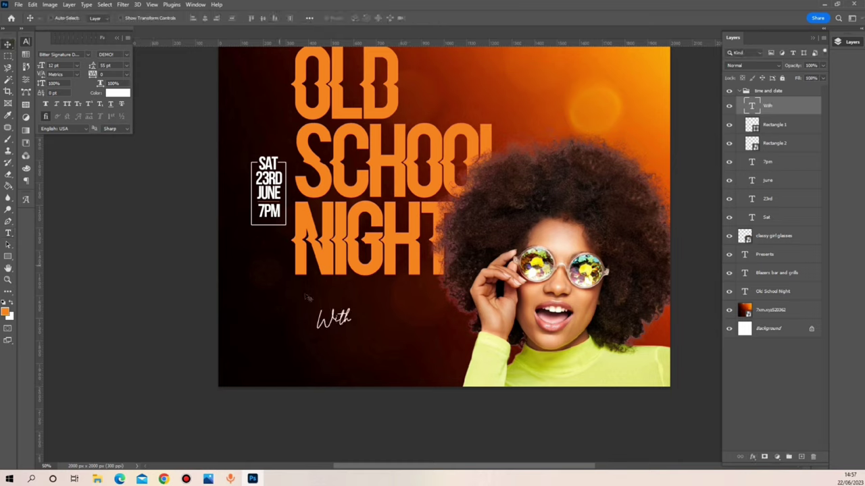
{"action": "left_click_drag", "start_coordinate": [330, 319], "coordinate": [311, 282]}
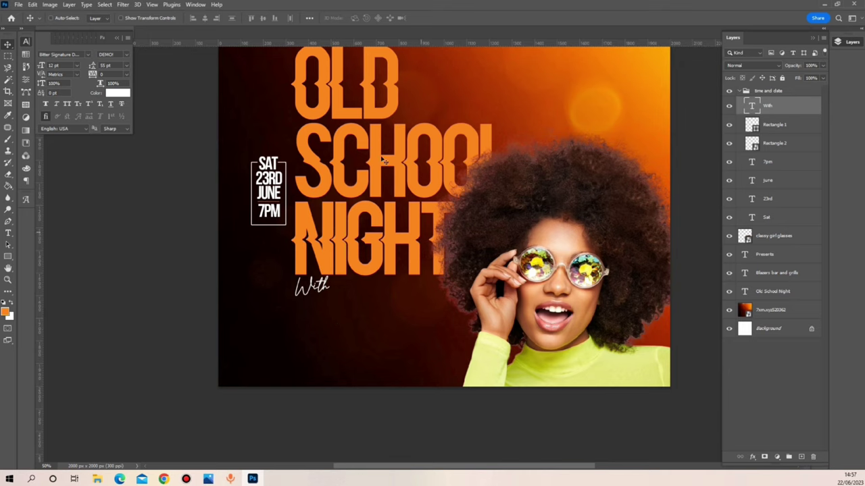
{"action": "scroll", "coordinate": [490, 247], "scroll_direction": "up", "scroll_amount": 3}
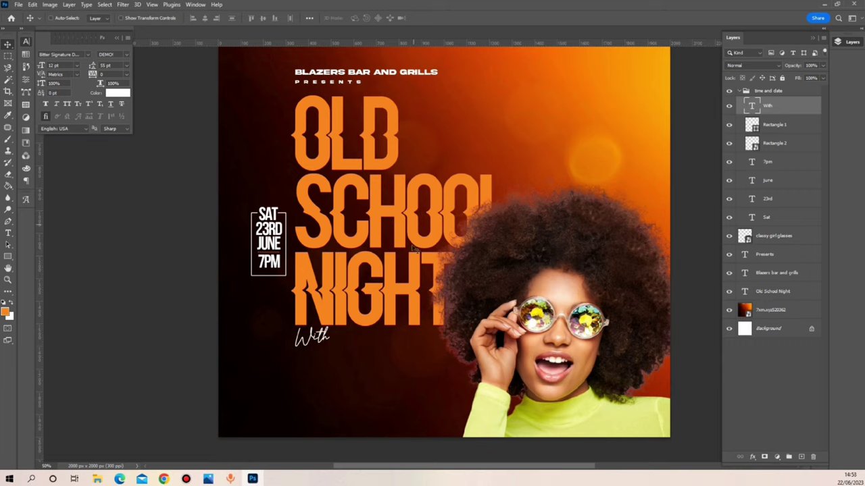
{"action": "left_click", "coordinate": [8, 233]}
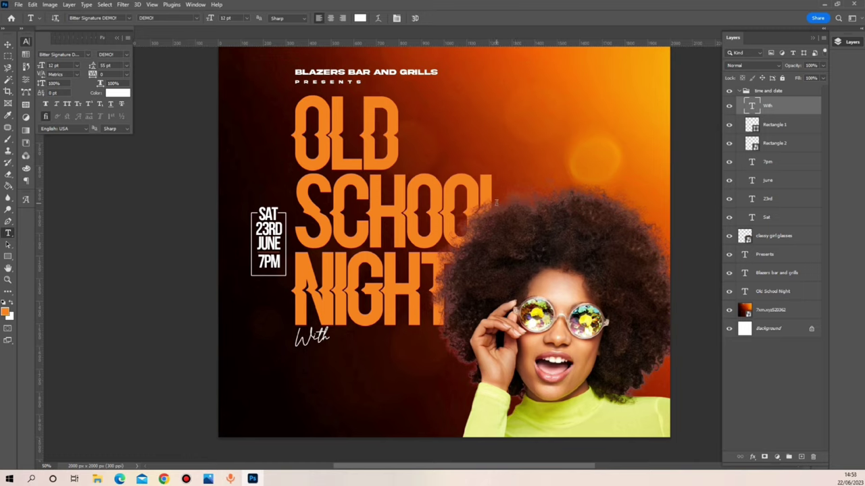
{"action": "left_click", "coordinate": [8, 44]}
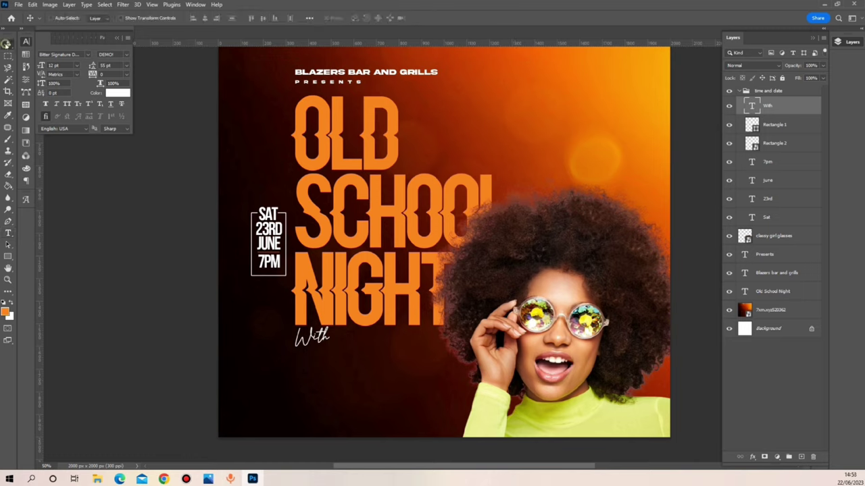
Step: Apply the saved red-to-yellow gradient style to the "Old School Night" title layer
{"action": "left_click", "coordinate": [780, 275]}
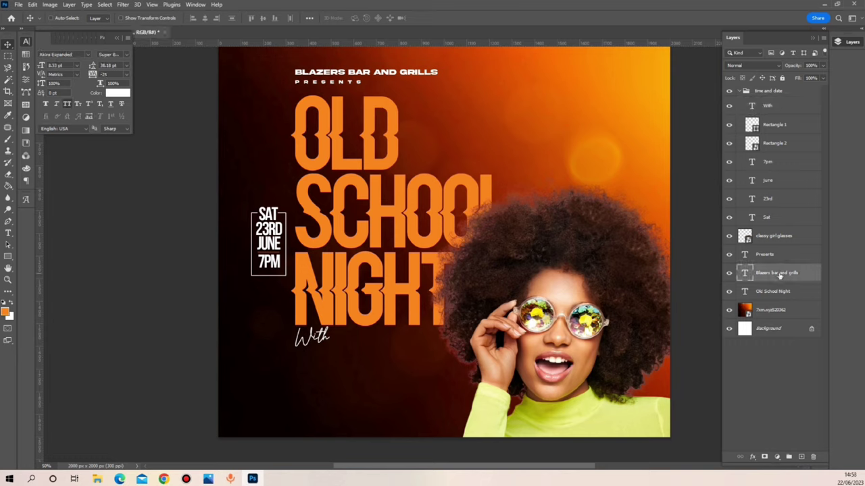
{"action": "left_click", "coordinate": [780, 292]}
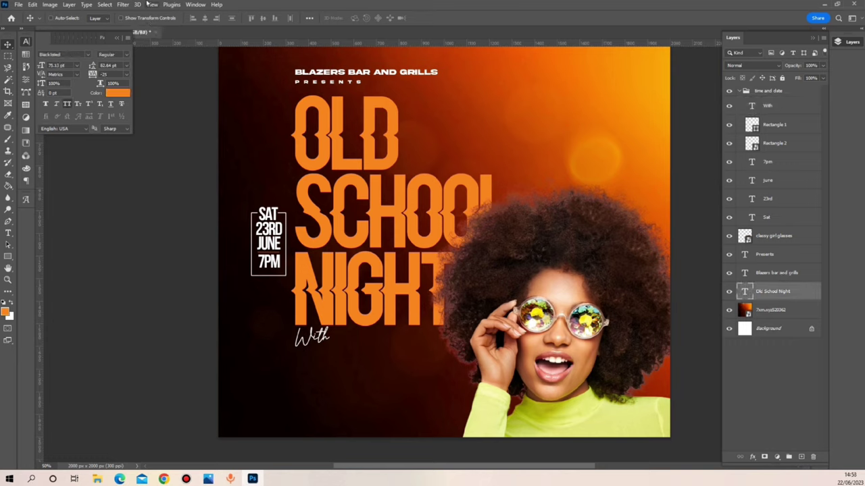
{"action": "left_click", "coordinate": [195, 5]}
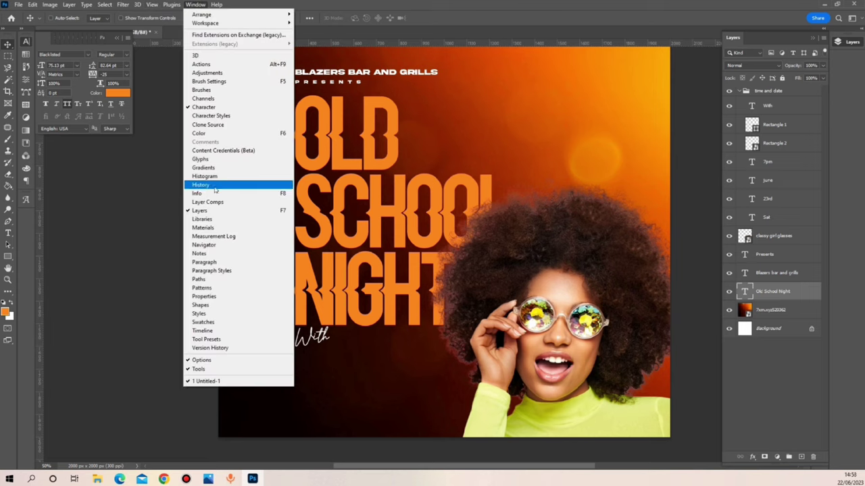
{"action": "left_click", "coordinate": [219, 313]}
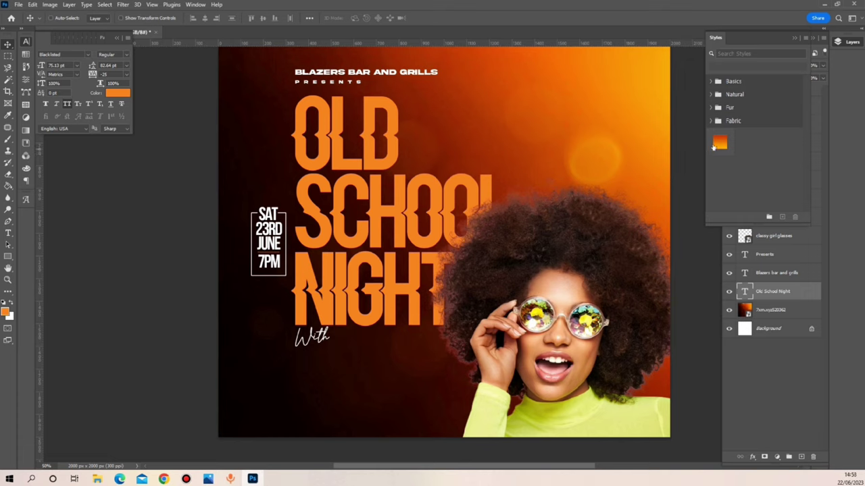
{"action": "left_click", "coordinate": [719, 144]}
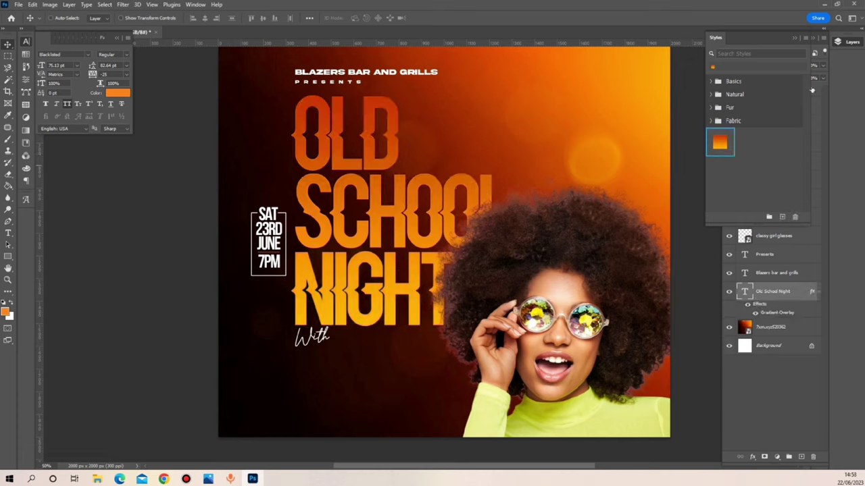
Step: Recolour the "With" text with an orange sampled from the "SCHOOL" lettering of the gradient title
{"action": "left_click", "coordinate": [794, 38]}
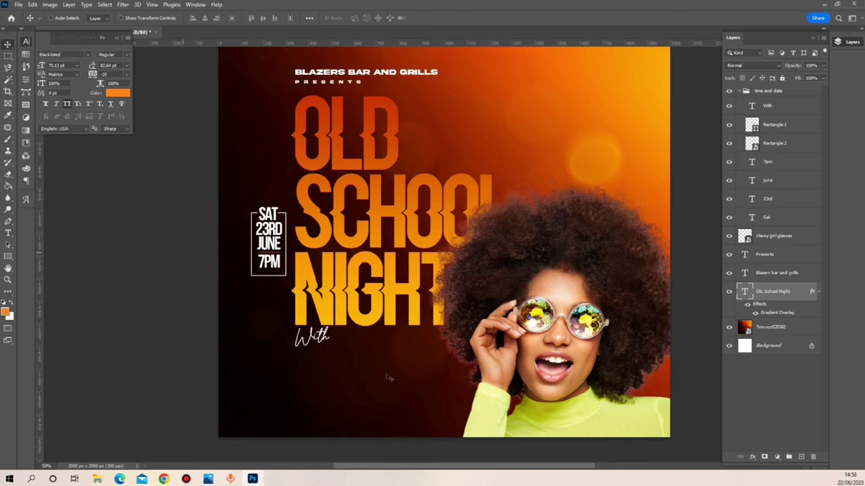
{"action": "double_click", "coordinate": [317, 335]}
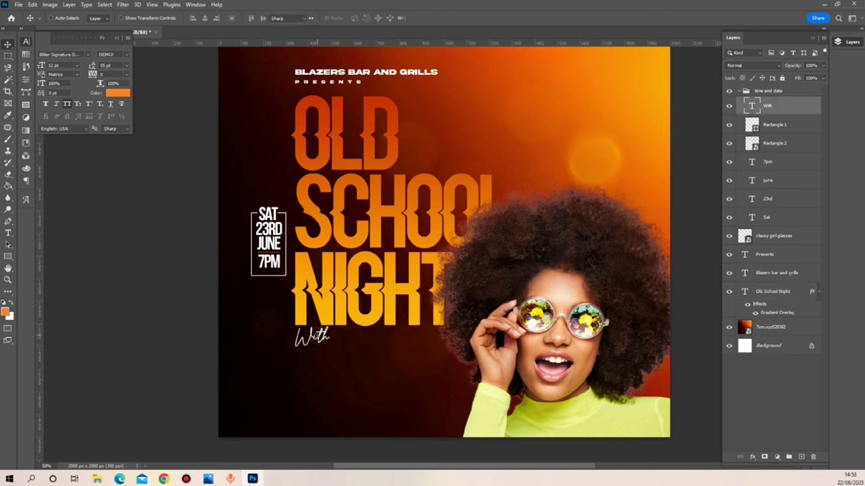
{"action": "key", "text": "ctrl+h"}
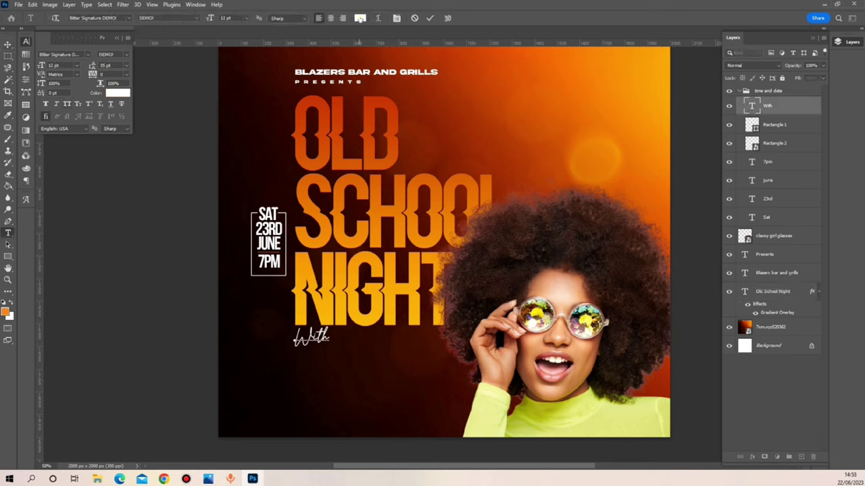
{"action": "key", "text": "alt+BackSpace"}
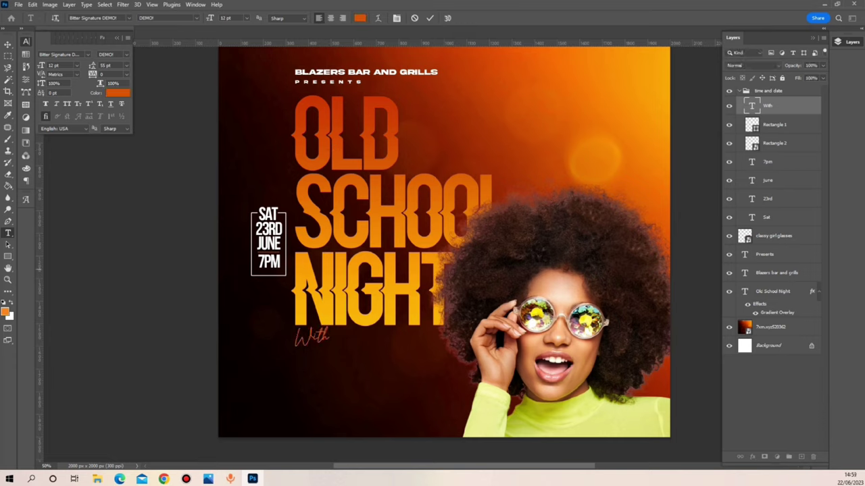
{"action": "key", "text": "ctrl+a"}
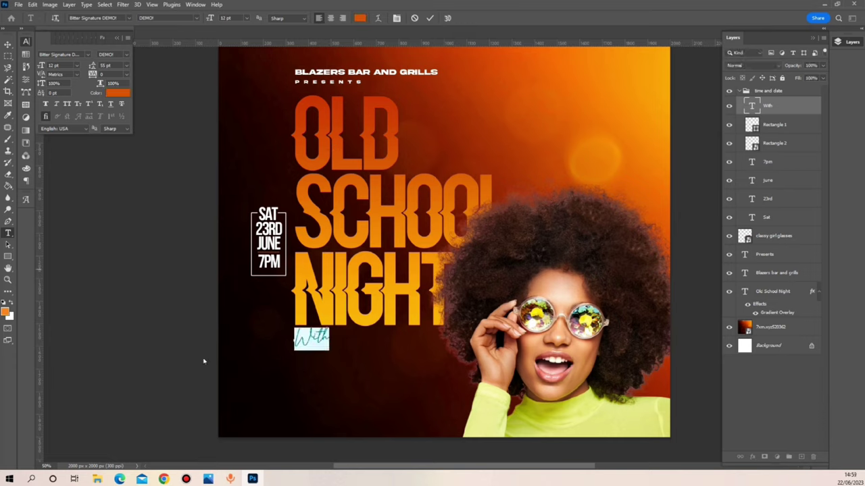
{"action": "left_click", "coordinate": [360, 19]}
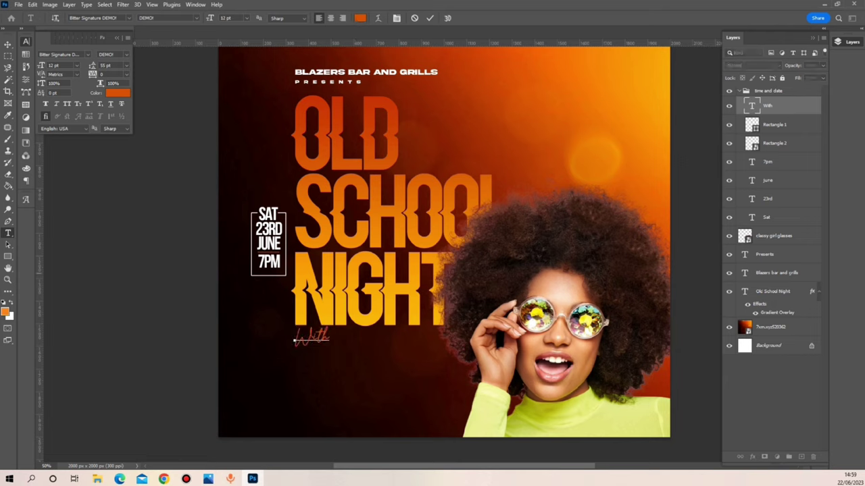
{"action": "left_click_drag", "start_coordinate": [27, 270], "coordinate": [484, 161]}
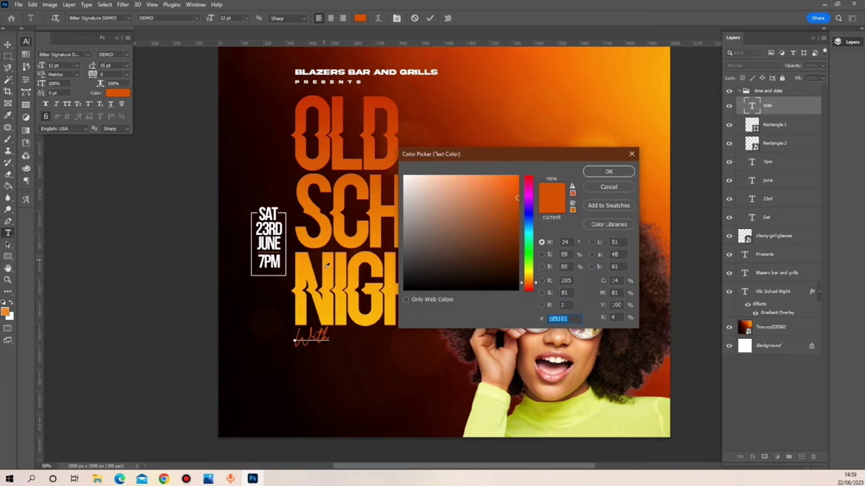
{"action": "left_click", "coordinate": [305, 200]}
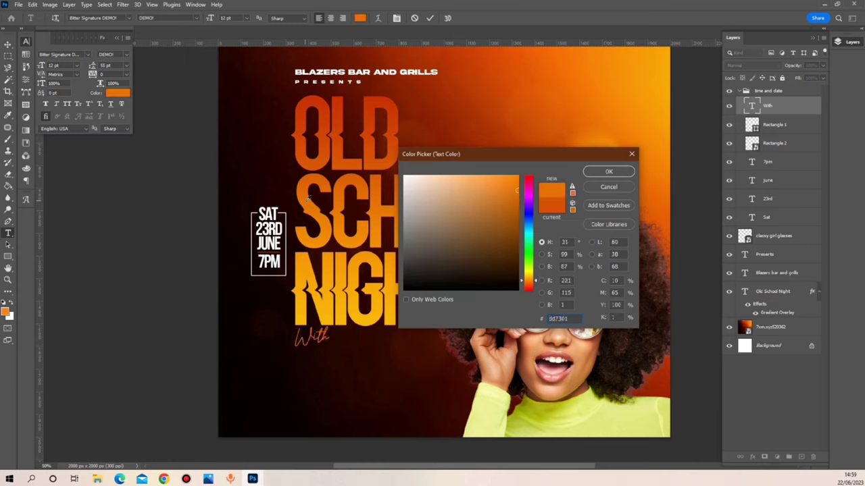
{"action": "left_click", "coordinate": [304, 196]}
{"action": "left_click", "coordinate": [304, 196]}
{"action": "left_click", "coordinate": [605, 174]}
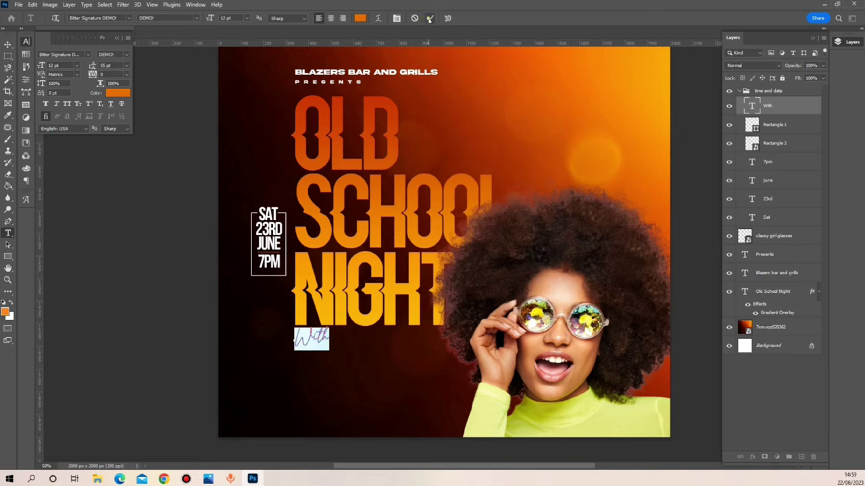
{"action": "left_click", "coordinate": [430, 17]}
{"action": "key", "text": "v"}
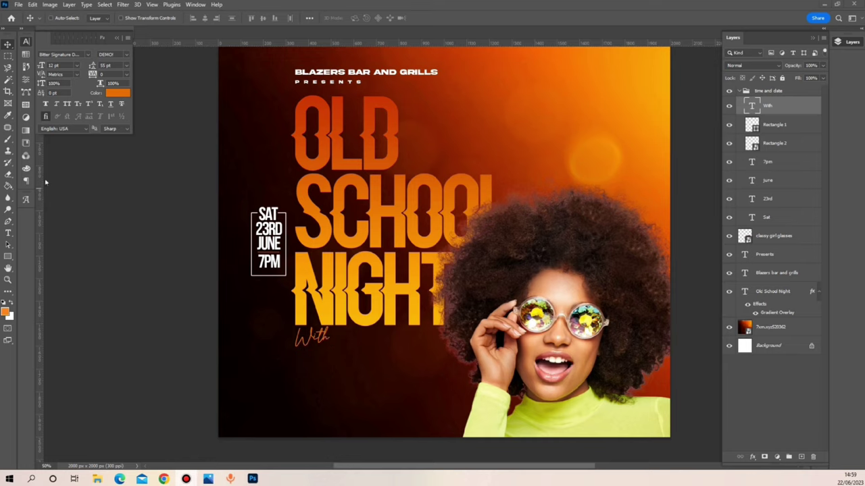
Step: Add a two-line text layer reading "Deejay" and "Stainles" in the dark area below the "With" text
{"action": "left_click", "coordinate": [8, 234]}
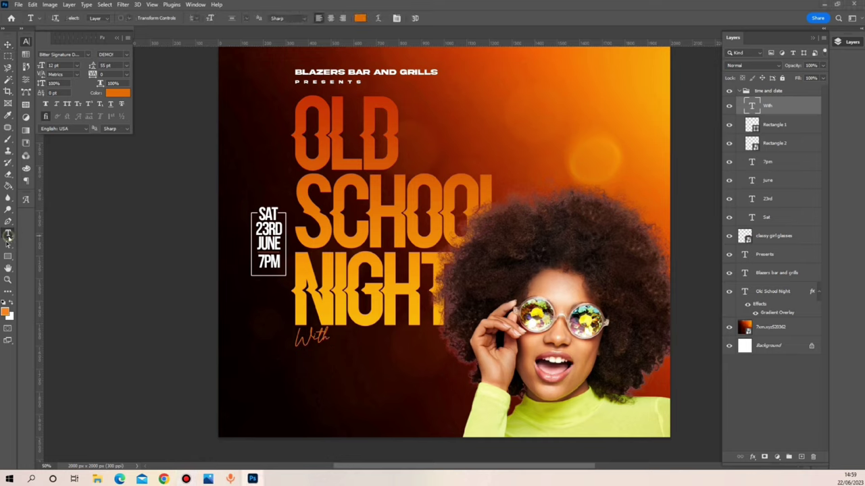
{"action": "left_click", "coordinate": [347, 379]}
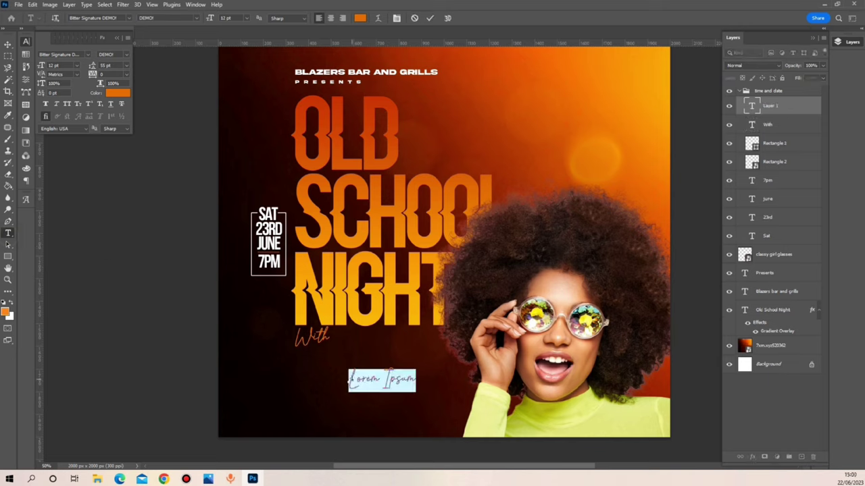
{"action": "type", "text": "De "}
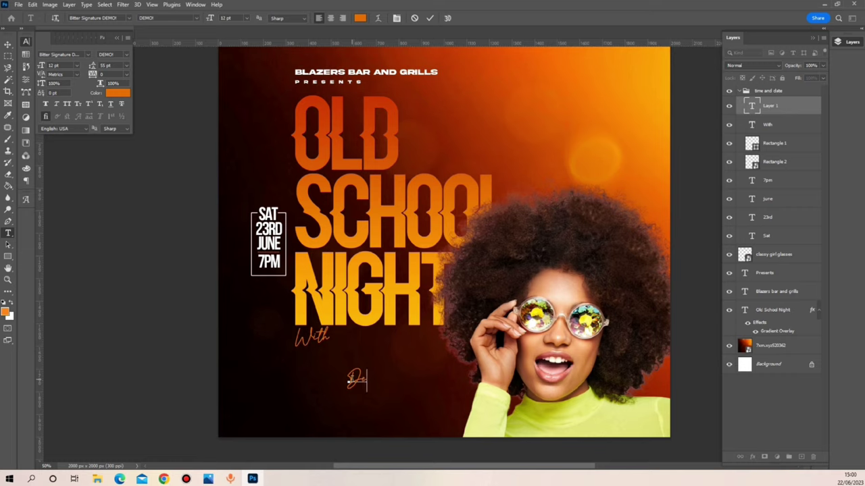
{"action": "type", "text": "j"}
{"action": "type", "text": "ay"}
{"action": "type", "text": "C"}
{"action": "type", "text": "ta"}
{"action": "type", "text": "inles"}
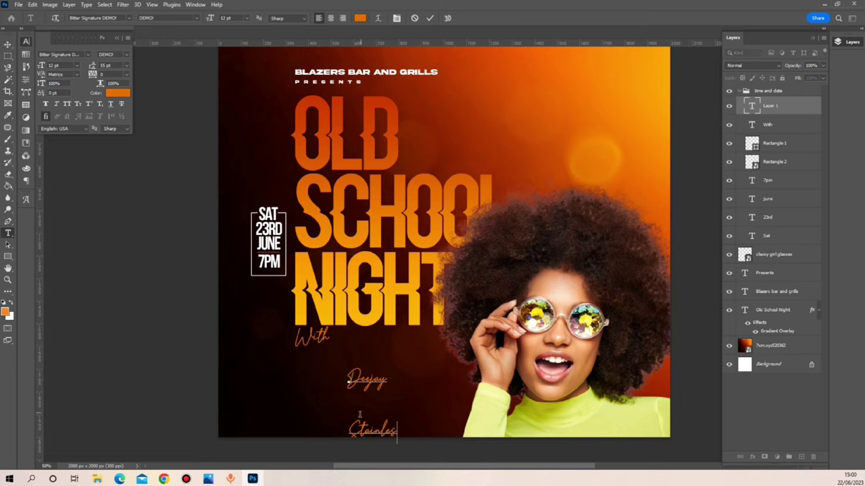
Step: Set the whole "Deejay Stainles" text in the Akira Expanded font and tighten its leading to 9 pt
{"action": "key", "text": "ctrl+a"}
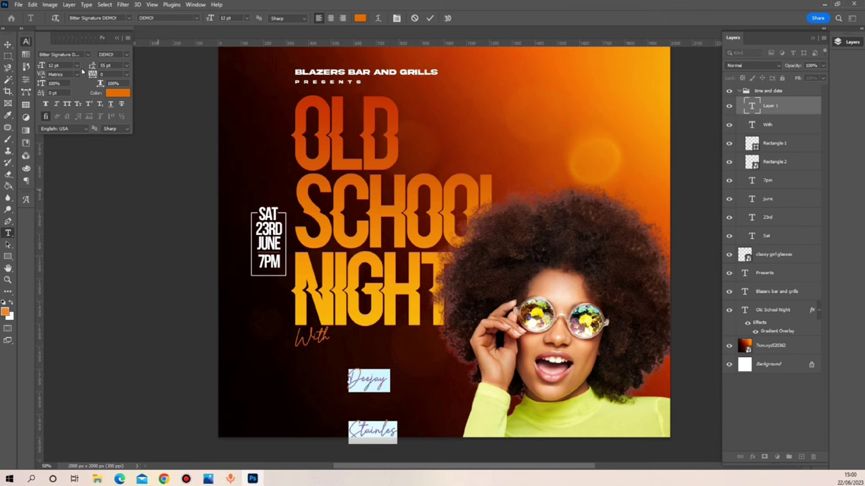
{"action": "left_click", "coordinate": [132, 19]}
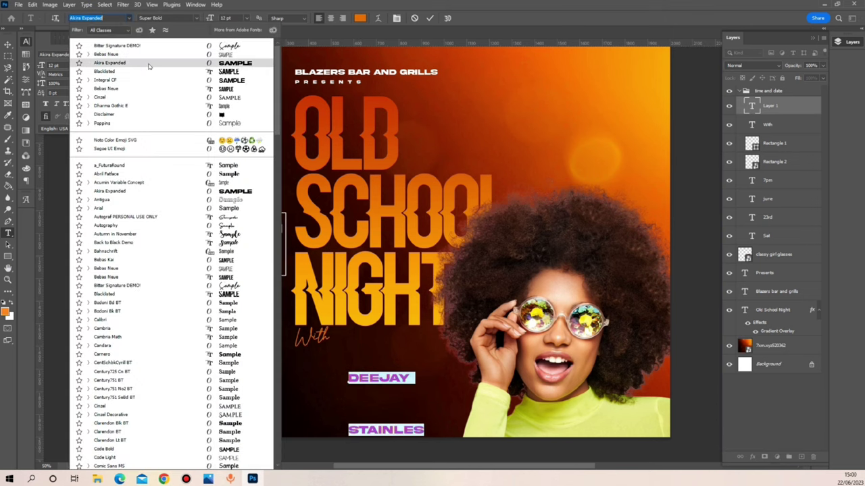
{"action": "left_click", "coordinate": [149, 64]}
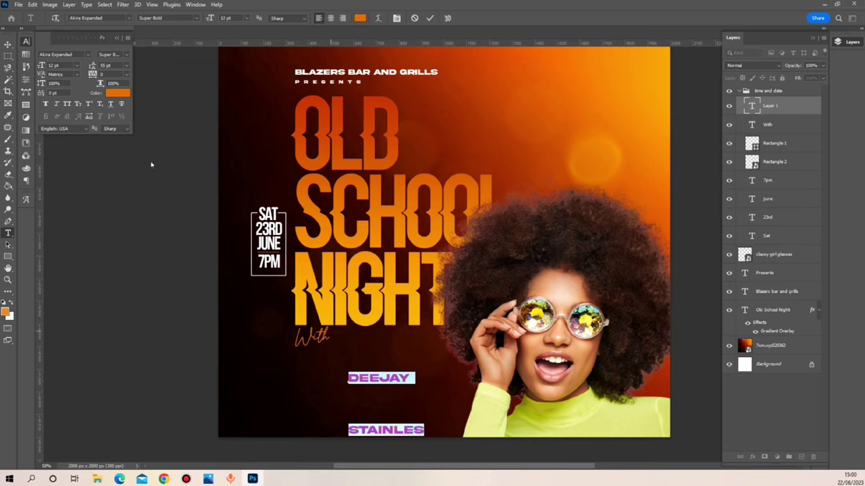
{"action": "left_click", "coordinate": [127, 66]}
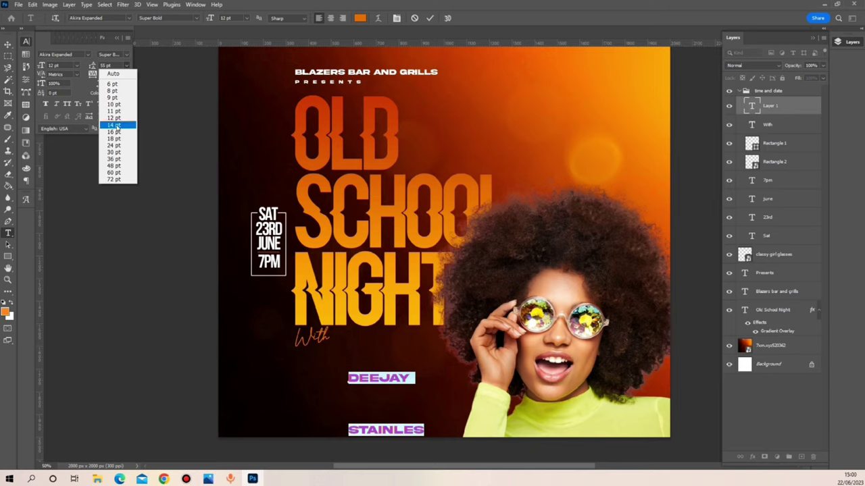
{"action": "left_click", "coordinate": [122, 111]}
{"action": "left_click", "coordinate": [127, 65]}
{"action": "left_click", "coordinate": [120, 104]}
{"action": "left_click", "coordinate": [127, 64]}
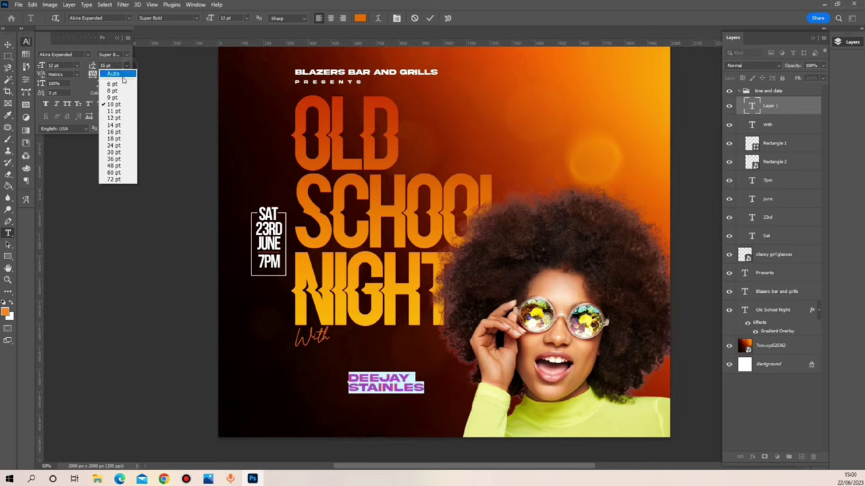
{"action": "left_click", "coordinate": [120, 98]}
Step: Colour the "Deejay Stainles" text white (ffffff) and set its leading to 10 pt
{"action": "left_click", "coordinate": [360, 17]}
{"action": "type", "text": "ffffff"}
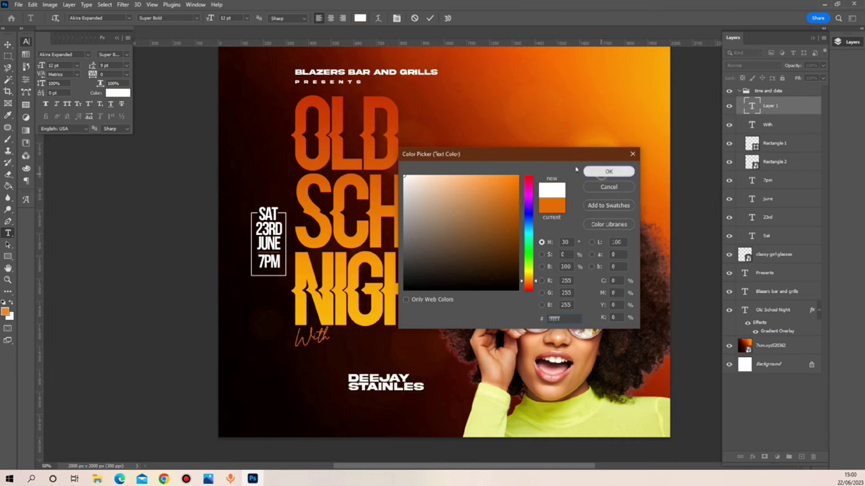
{"action": "left_click", "coordinate": [607, 171]}
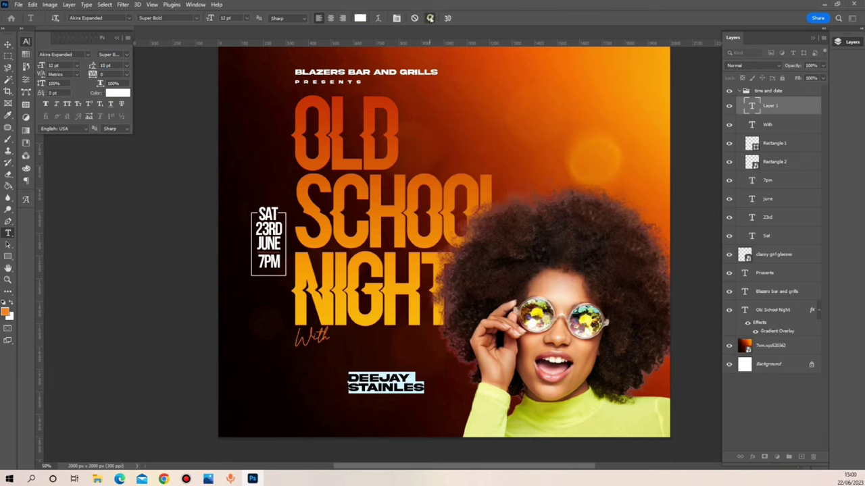
{"action": "left_click", "coordinate": [429, 18]}
Step: Place the "Deejay Stainles" text directly beside "With" under "NIGHT" and scale it down to about 92%
{"action": "key", "text": "v"}
{"action": "left_click_drag", "start_coordinate": [384, 395], "coordinate": [401, 345]}
{"action": "key", "text": "ctrl+t"}
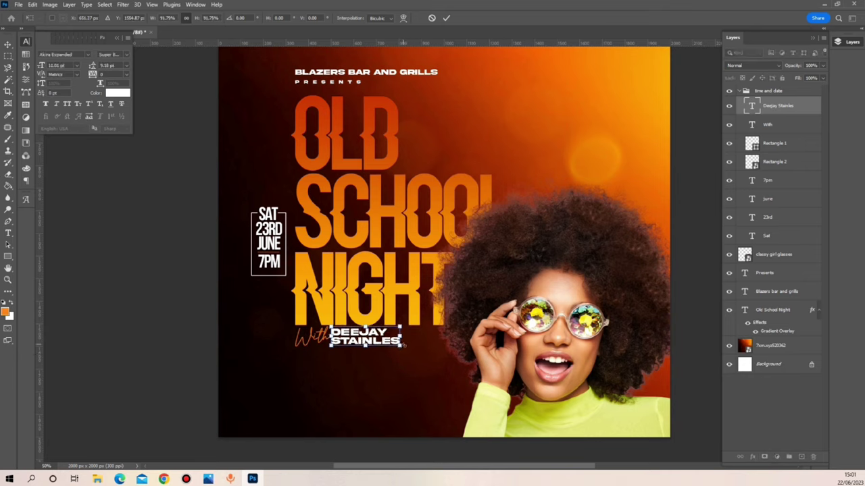
{"action": "key", "text": "Return"}
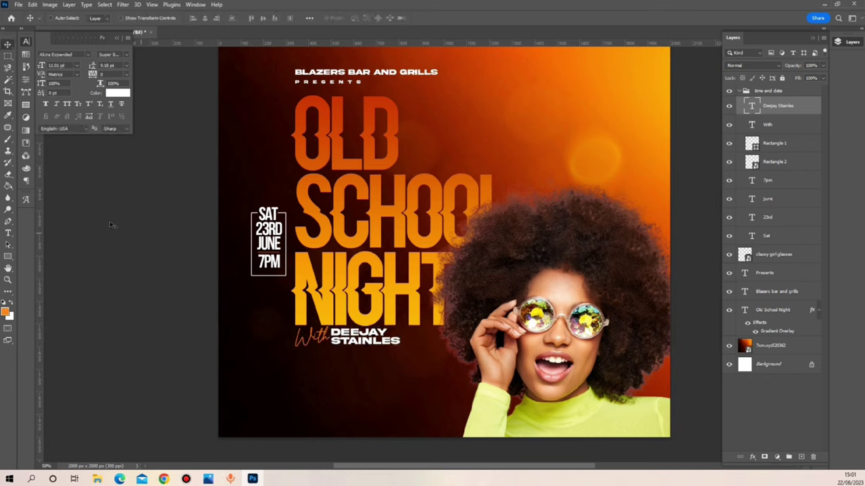
Step: Add a text layer below "With Deejay Stainles" made of a long row of capital "I" characters as a divider
{"action": "left_click", "coordinate": [8, 233]}
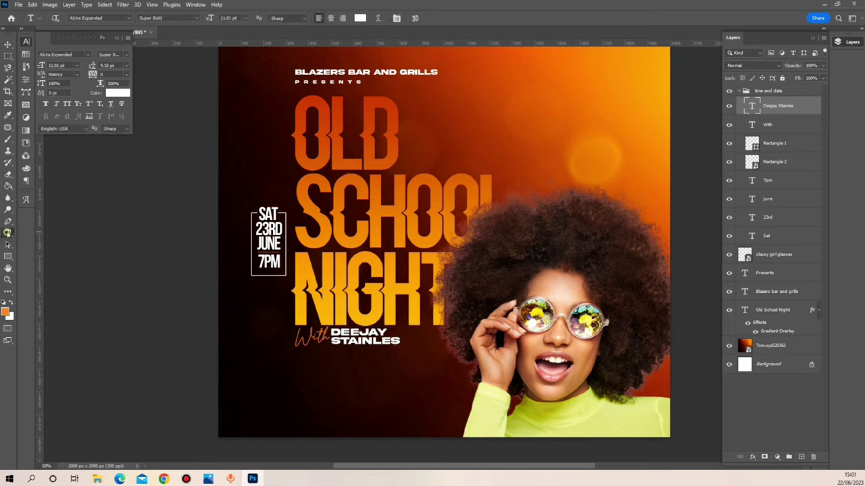
{"action": "left_click", "coordinate": [302, 372]}
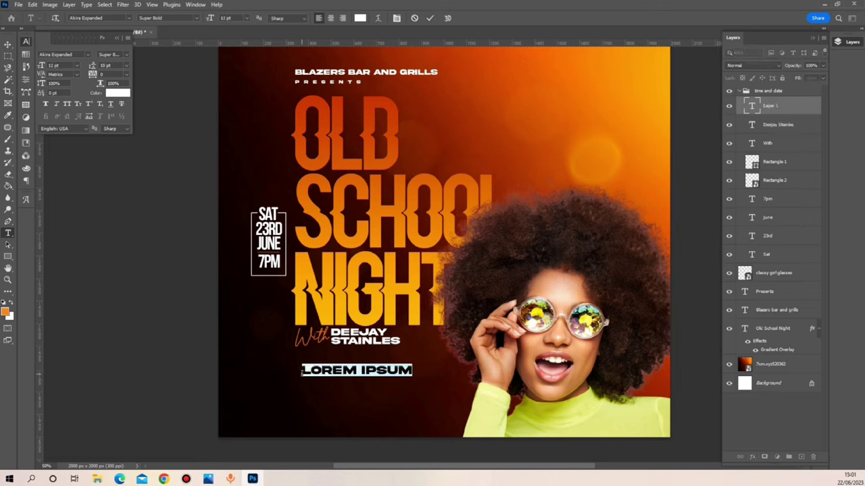
{"action": "type", "text": "IIIIIIIIII"}
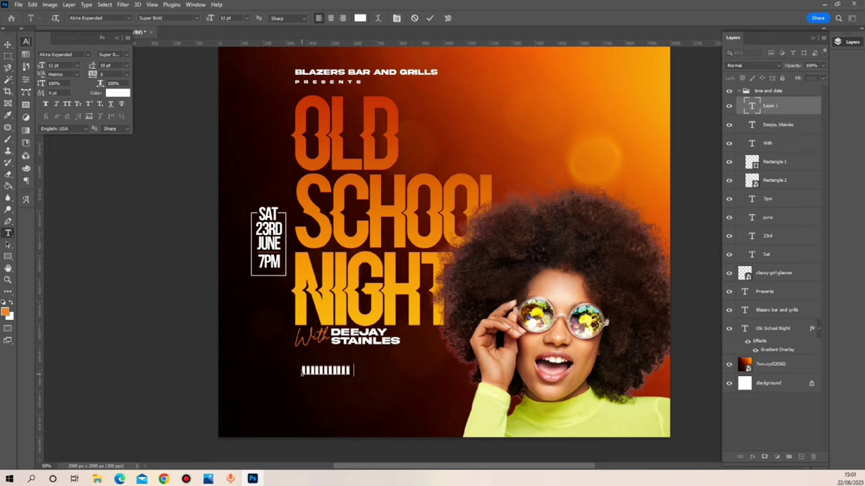
{"action": "type", "text": "IIIIIIIIIIIII"}
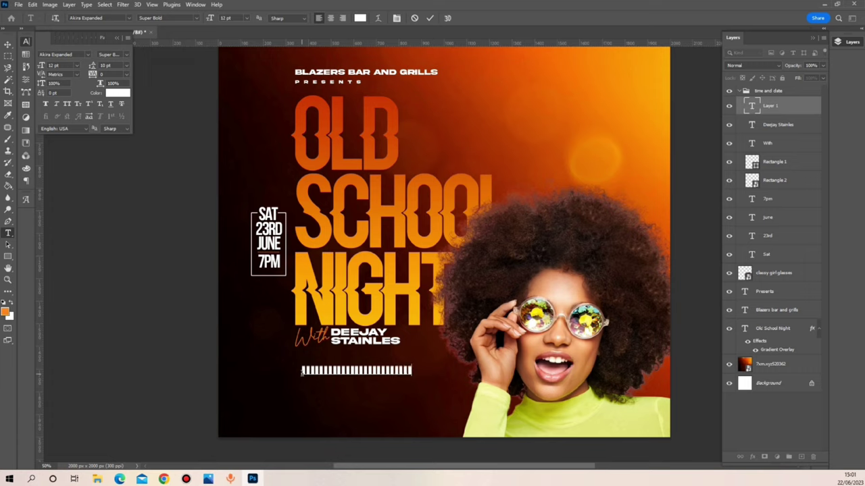
{"action": "type", "text": "IIIIIIIIIIII"}
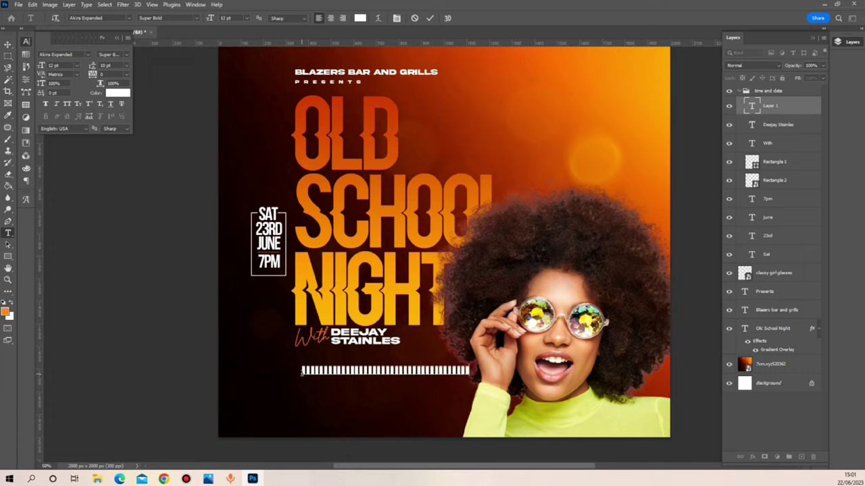
{"action": "type", "text": "IIIIIIIIIIIII"}
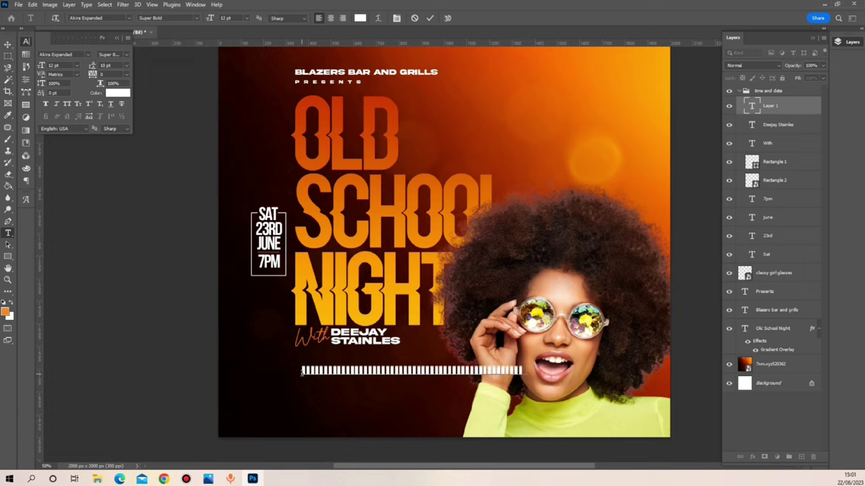
{"action": "type", "text": "II"}
{"action": "left_click", "coordinate": [429, 18]}
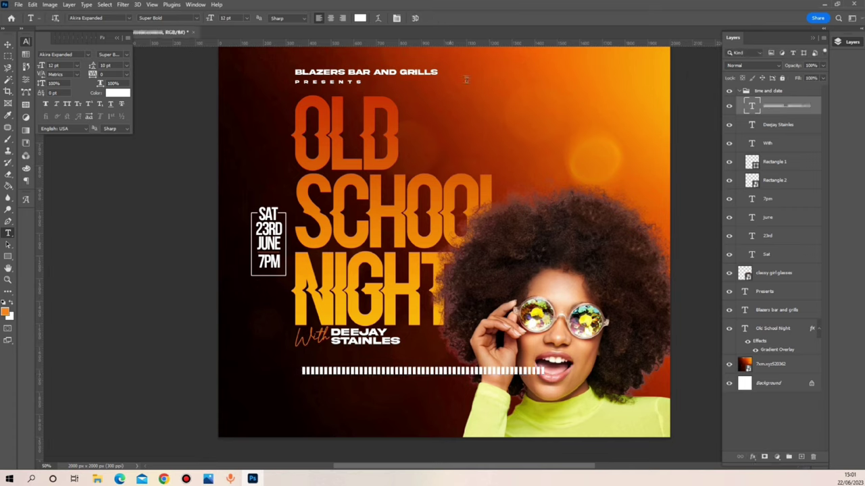
Step: Align the row of "I" characters with the title's left edge and scale it proportionally to about 56%
{"action": "key", "text": "v"}
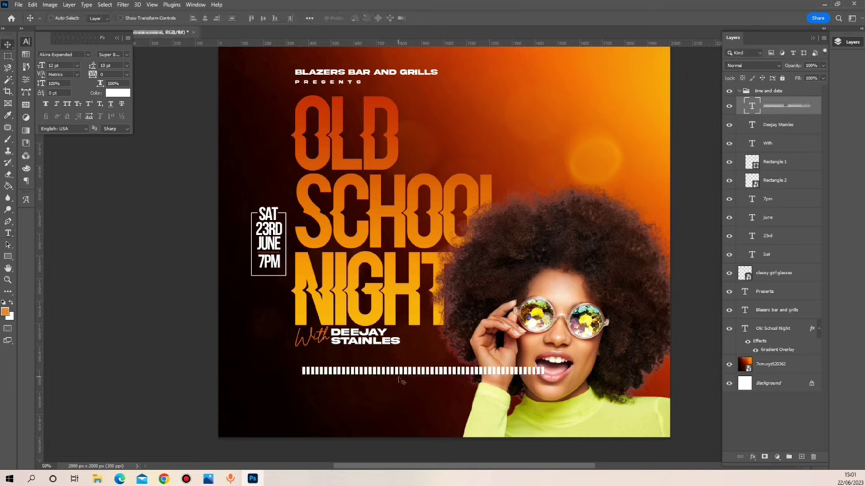
{"action": "left_click_drag", "start_coordinate": [395, 378], "coordinate": [391, 373]}
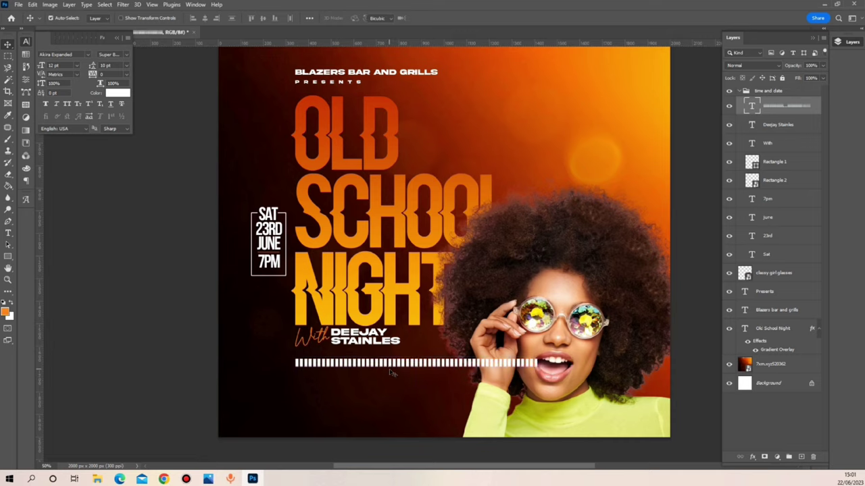
{"action": "key", "text": "ctrl+t"}
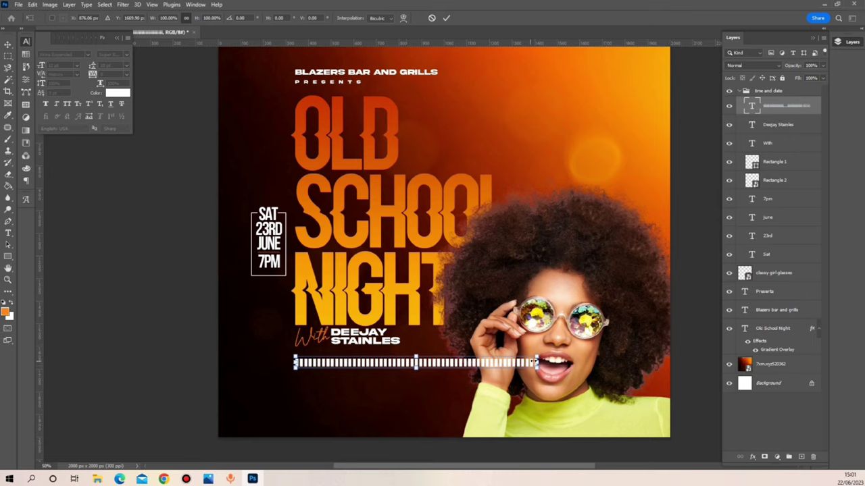
{"action": "left_click_drag", "start_coordinate": [537, 362], "coordinate": [432, 363]}
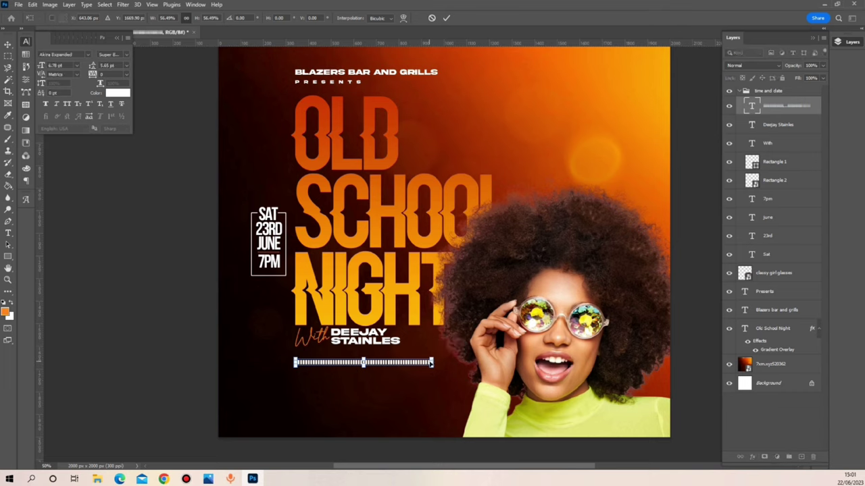
{"action": "key", "text": "Return"}
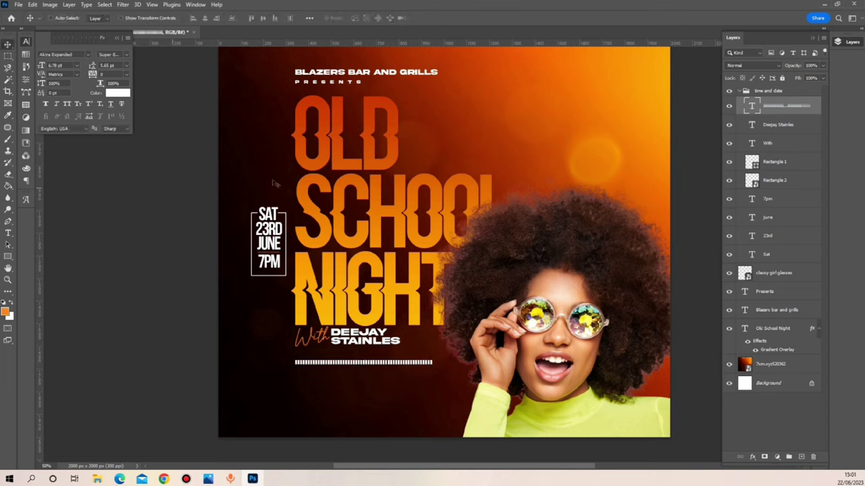
Step: Set the tracking of the row of "I" characters to 100 and scale it down proportionally to about 5.12 pt
{"action": "left_click", "coordinate": [125, 74]}
{"action": "left_click", "coordinate": [113, 172]}
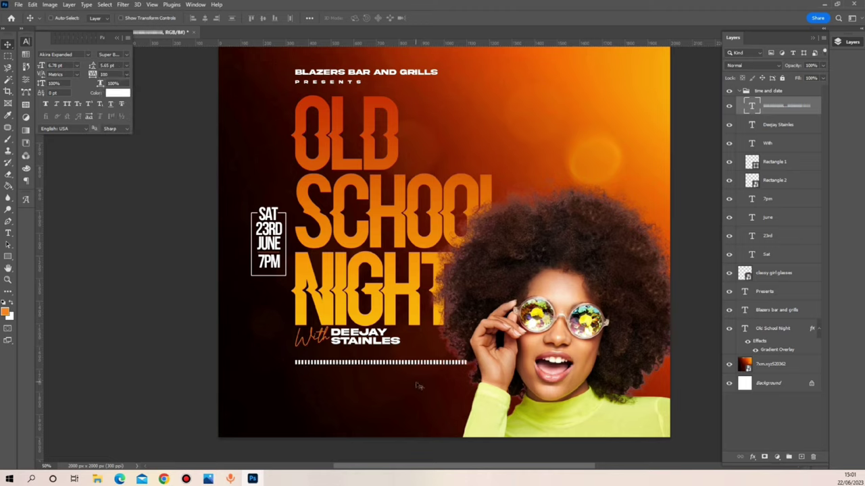
{"action": "key", "text": "ctrl+t"}
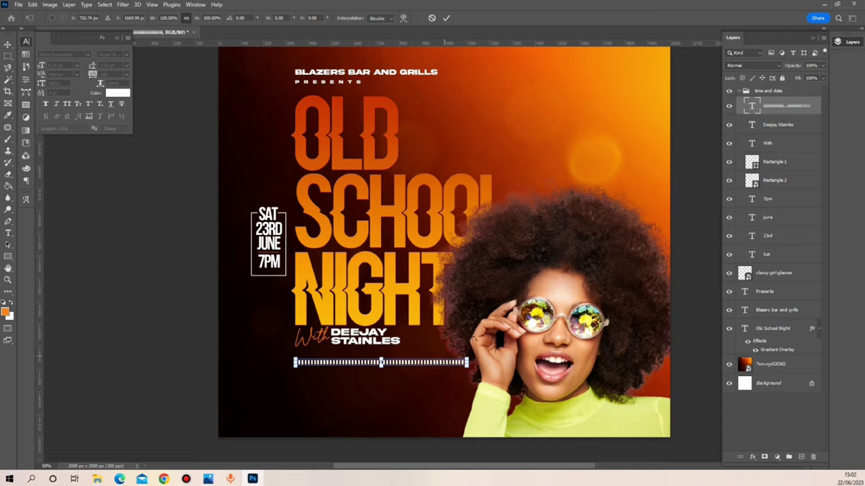
{"action": "left_click_drag", "start_coordinate": [468, 362], "coordinate": [425, 365]}
{"action": "key", "text": "Return"}
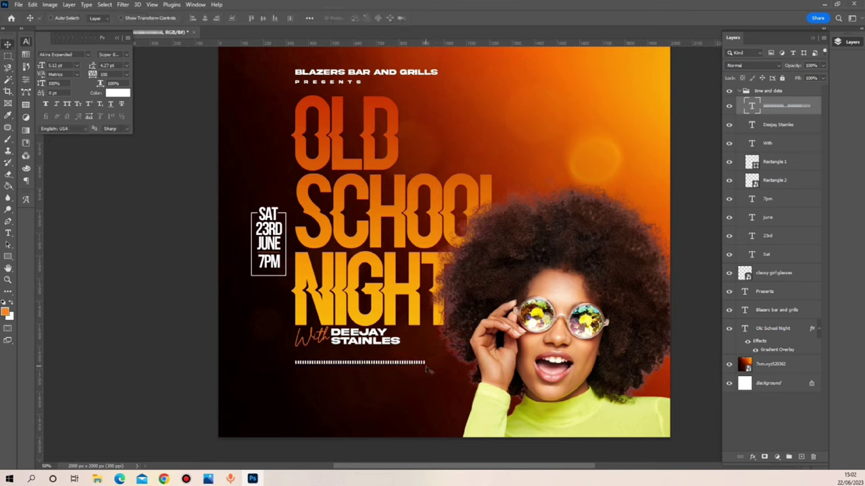
Step: Nudge the "I" divider row up slightly so it sits closer beneath "Deejay Stainles"
{"action": "key", "text": "Up"}
{"action": "key", "text": "Up"}
{"action": "key", "text": "Up"}
{"action": "key", "text": "Up"}
{"action": "key", "text": "Up"}
{"action": "key", "text": "Up"}
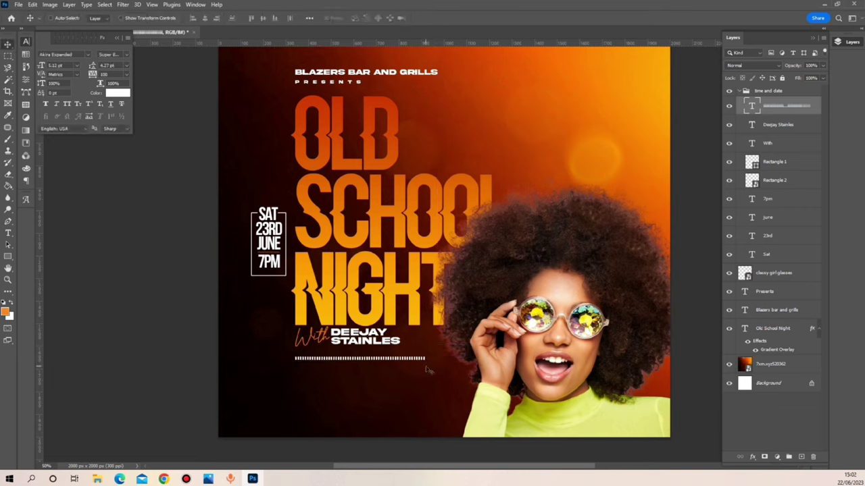
{"action": "key", "text": "Up"}
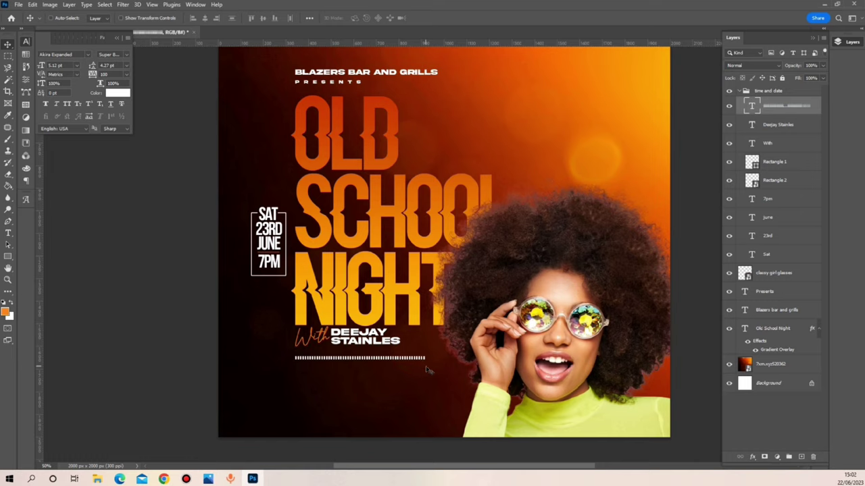
{"action": "key", "text": "Down"}
{"action": "key", "text": "Up"}
{"action": "key", "text": "Up"}
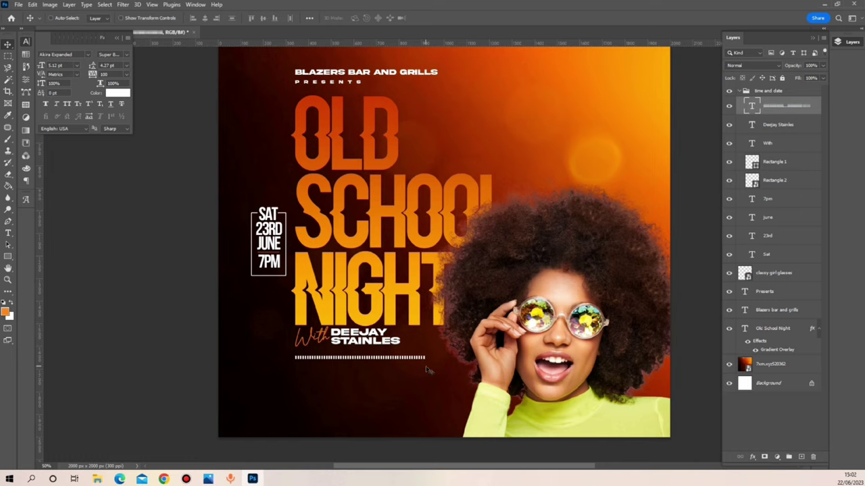
{"action": "key", "text": "Down"}
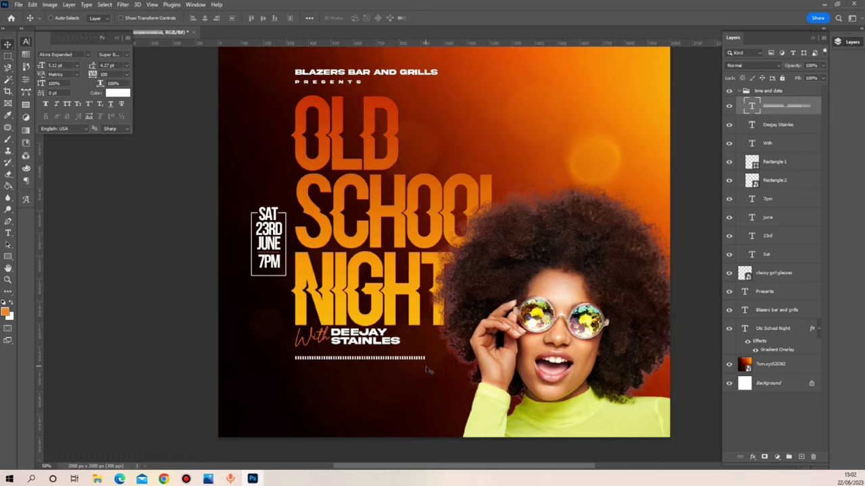
{"action": "key", "text": "Up"}
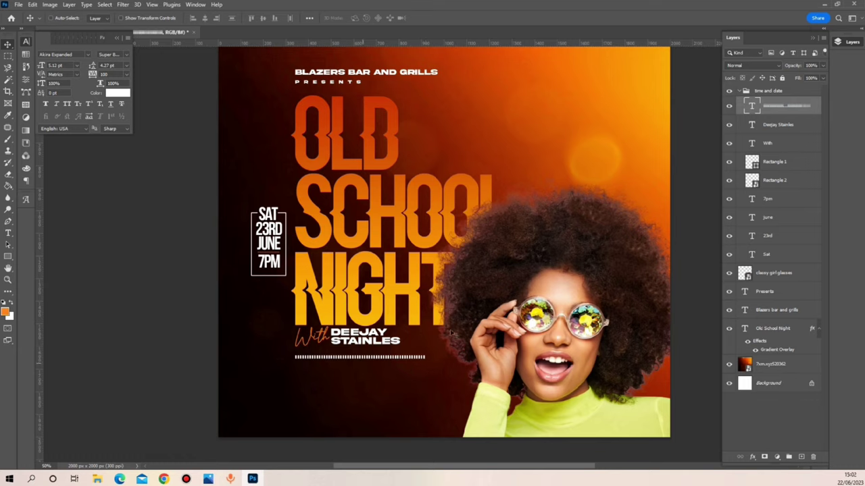
Step: Move the divider, "Deejay Stainles" and "With" layers out of the "time and date" group, above it, and collapse the group
{"action": "right_click", "coordinate": [372, 343]}
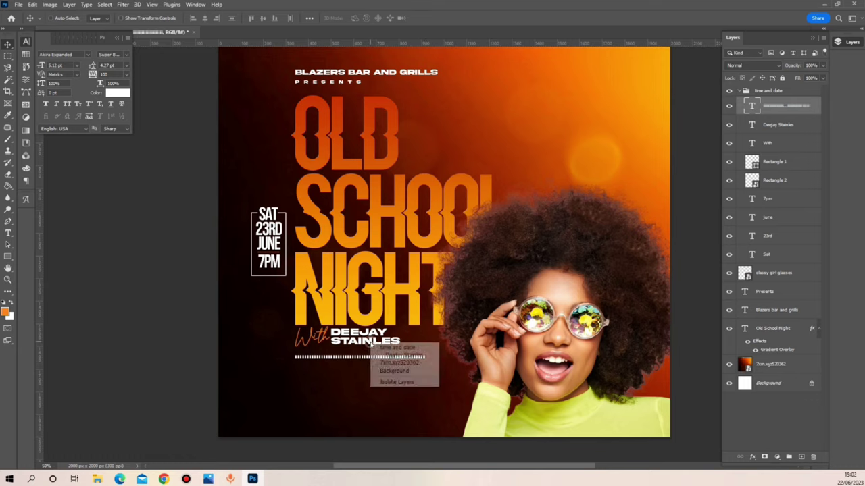
{"action": "left_click", "coordinate": [391, 355]}
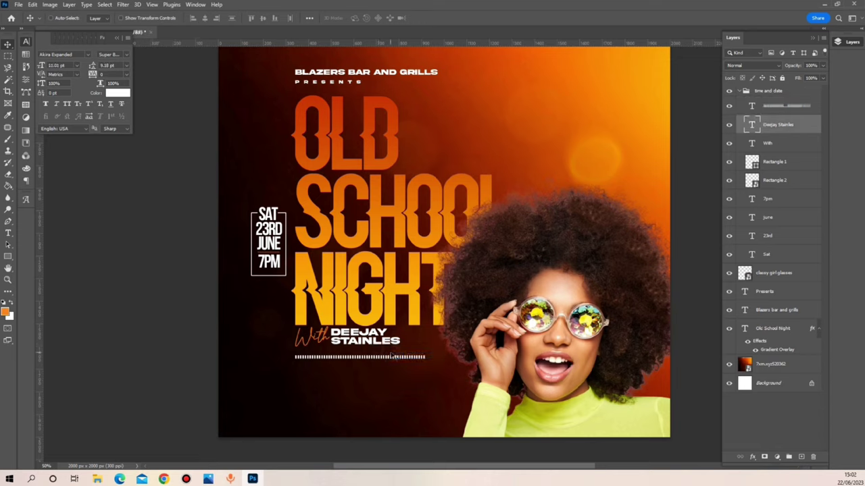
{"action": "left_click", "coordinate": [795, 142], "text": "shift"}
{"action": "left_click", "coordinate": [777, 107], "text": "shift"}
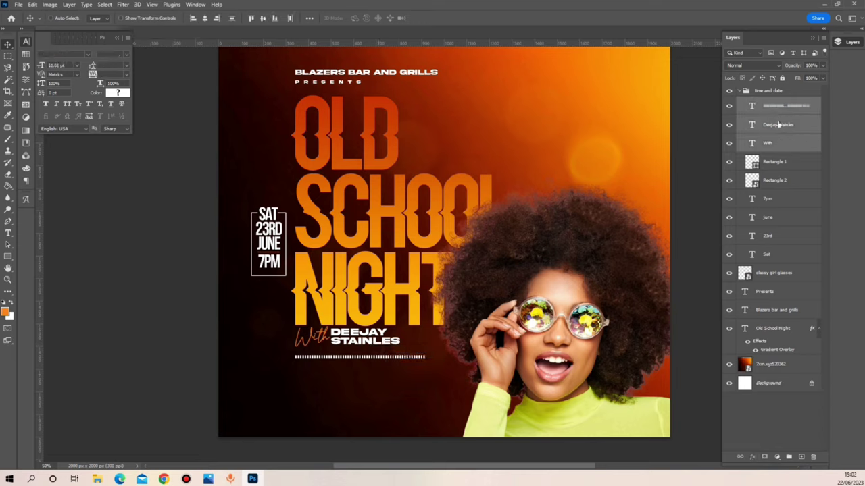
{"action": "left_click_drag", "start_coordinate": [780, 150], "coordinate": [777, 89]}
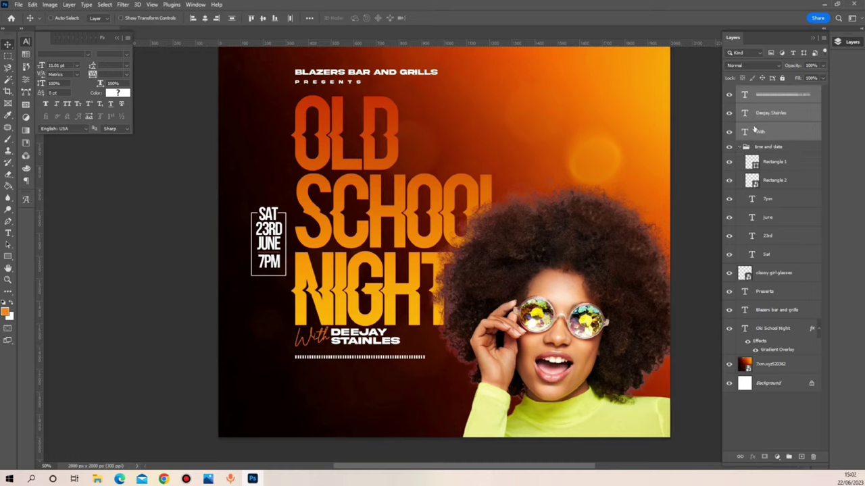
{"action": "left_click", "coordinate": [742, 148]}
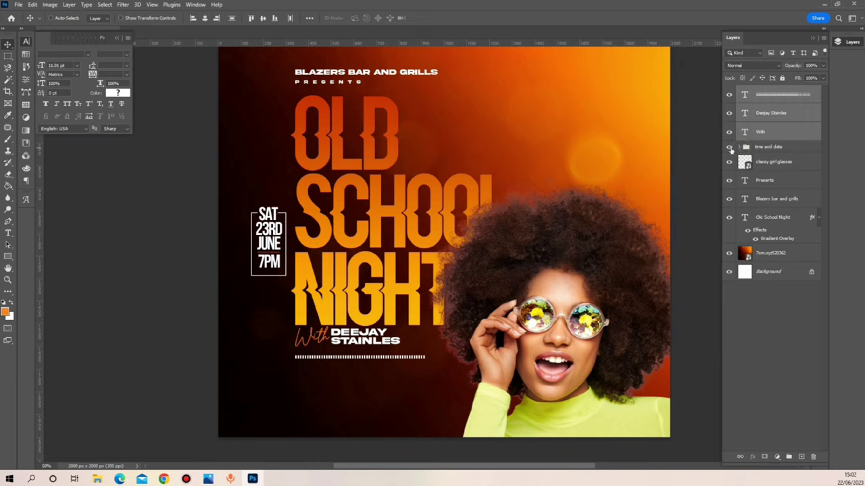
{"action": "left_click", "coordinate": [729, 148]}
{"action": "left_click", "coordinate": [729, 147]}
Step: Duplicate the "Deejay Stainles" text and place the copy below the divider, aligned with the title's left edge
{"action": "left_click", "coordinate": [797, 99]}
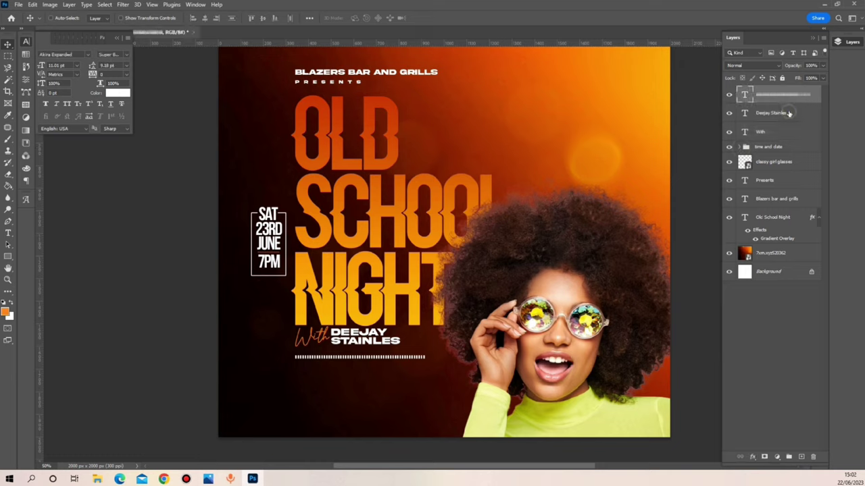
{"action": "left_click", "coordinate": [789, 113]}
{"action": "key", "text": "ctrl+j"}
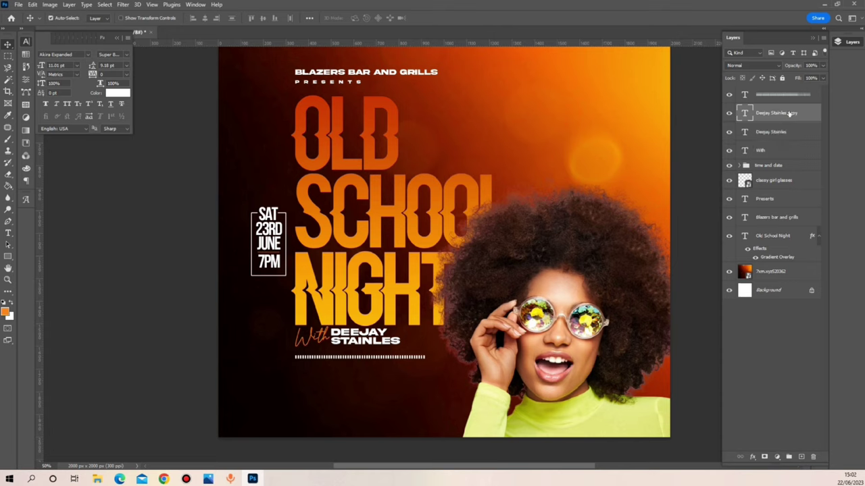
{"action": "left_click_drag", "start_coordinate": [345, 346], "coordinate": [307, 382]}
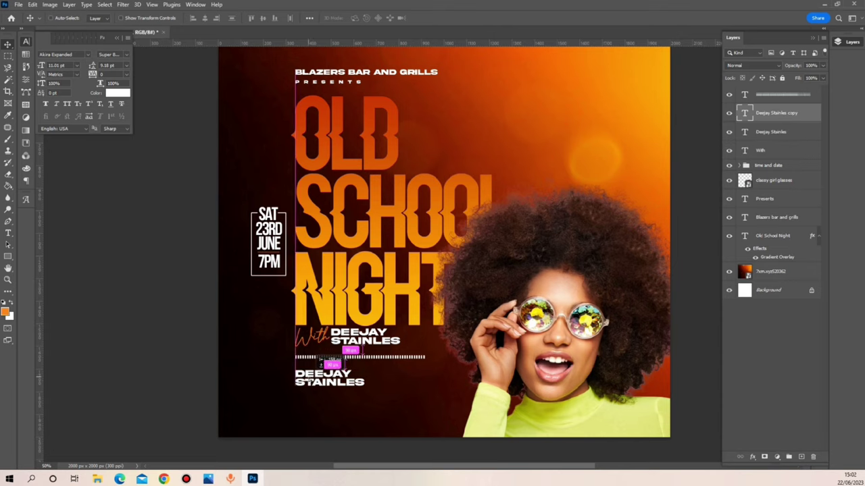
Step: Replace the copied text with three lines: "MUSIC POLICY", "DJ BOMBAY, DJ F2" and "DJ DREAMBOY"
{"action": "double_click", "coordinate": [309, 380]}
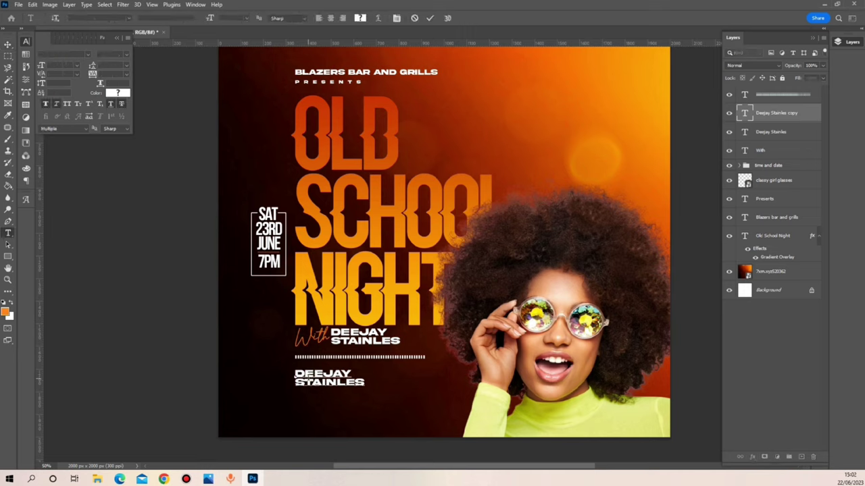
{"action": "key", "text": "ctrl+a"}
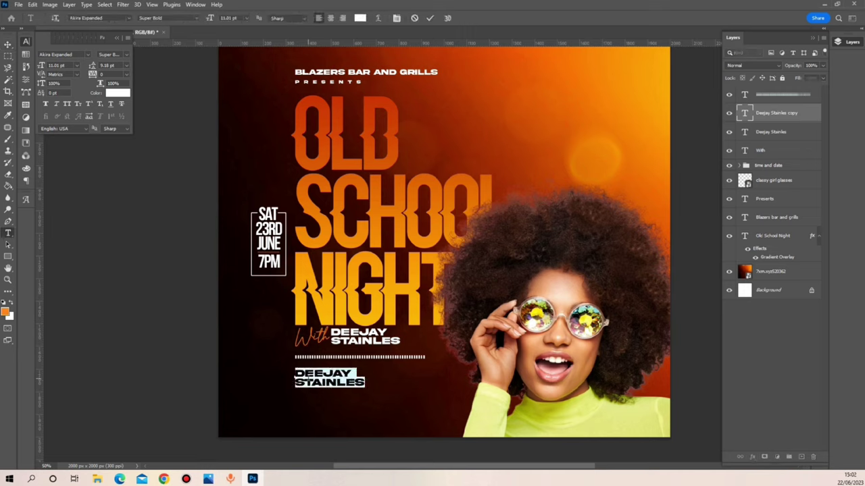
{"action": "type", "text": "MUSIC"}
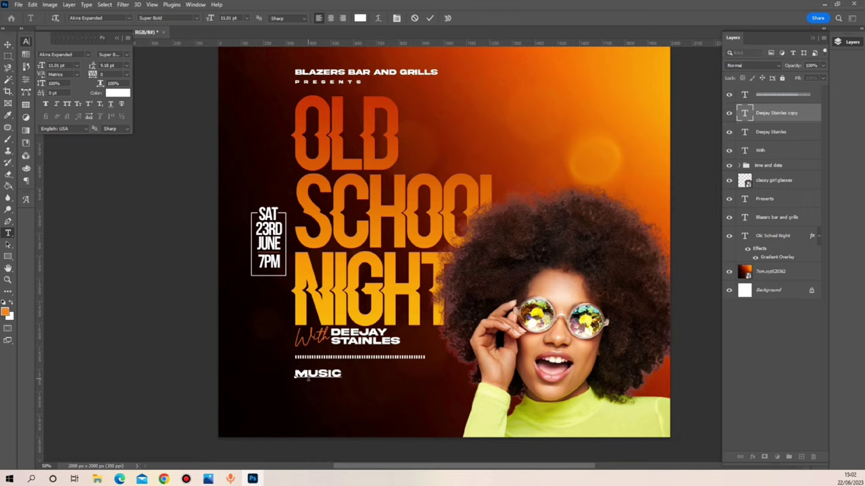
{"action": "type", "text": " POLICY DJ"}
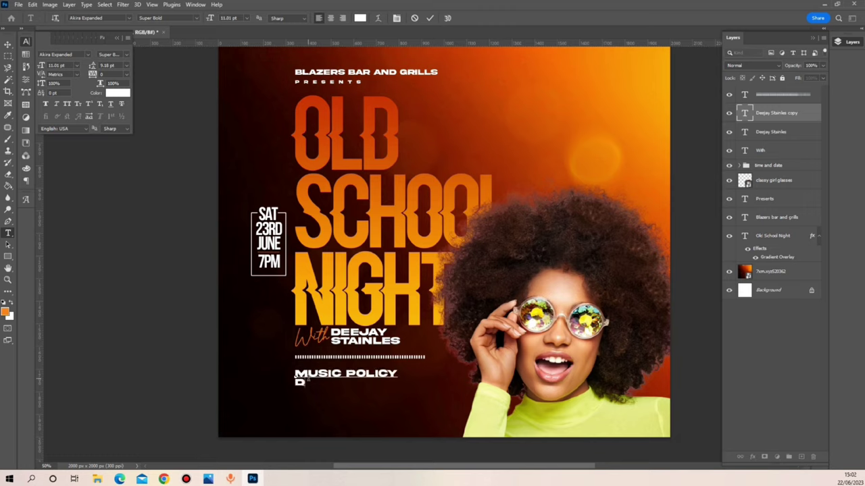
{"action": "type", "text": " BOMB"}
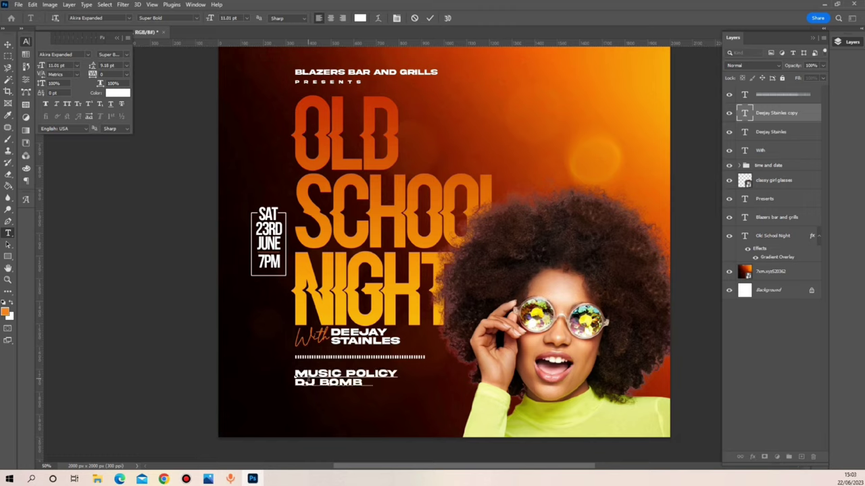
{"action": "type", "text": "AY, DJ F2"}
{"action": "key", "text": "Return"}
{"action": "type", "text": "DJ DREAMBOY"}
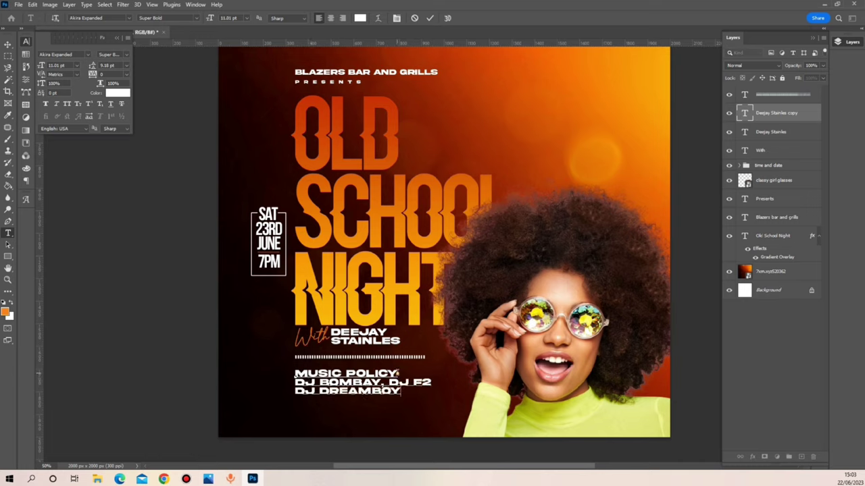
Step: Colour the "MUSIC POLICY" line orange (d76701), leaving the DJ names white
{"action": "key", "text": "Up"}
{"action": "key", "text": "Up"}
{"action": "key", "text": "Home"}
{"action": "key", "text": "shift+End"}
{"action": "left_click", "coordinate": [360, 17]}
{"action": "left_click", "coordinate": [346, 135]}
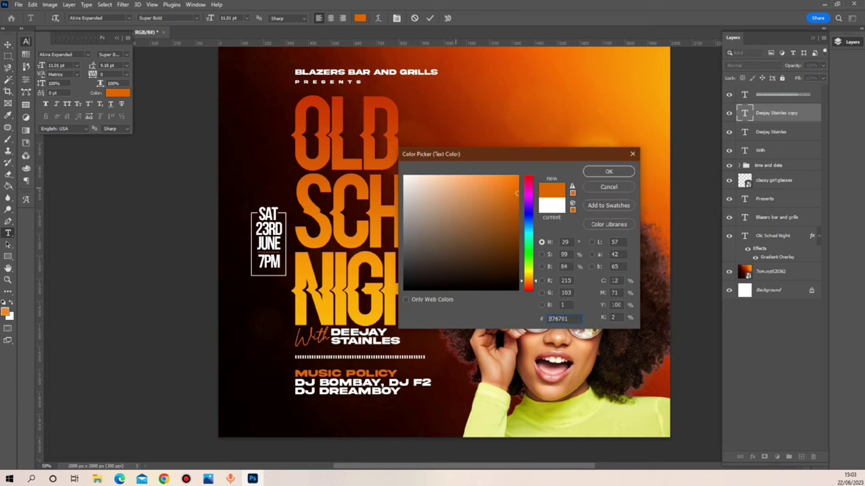
{"action": "left_click", "coordinate": [610, 169]}
{"action": "left_click", "coordinate": [428, 18]}
{"action": "key", "text": "v"}
Step: Tighten the spacing around the divider and place a left-aligned duplicate of the "Music Policy" text block directly below the original
{"action": "right_click", "coordinate": [420, 358]}
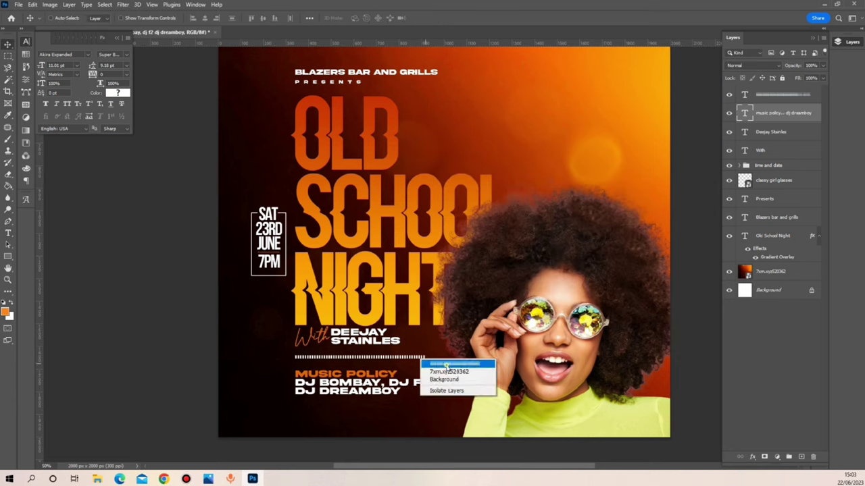
{"action": "left_click", "coordinate": [448, 365]}
{"action": "right_click", "coordinate": [388, 395]}
{"action": "left_click", "coordinate": [425, 402]}
{"action": "left_click_drag", "start_coordinate": [415, 406], "coordinate": [369, 427]}
{"action": "key", "text": "ctrl+j"}
Step: Change the duplicated block to "HYPEMAN" with "FRESHBOY TIMZY" beneath it and nudge it slightly up
{"action": "double_click", "coordinate": [398, 399]}
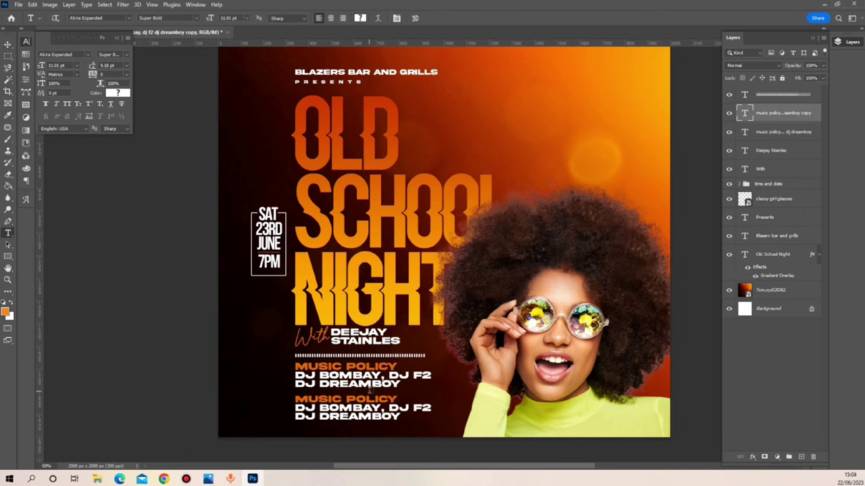
{"action": "left_click_drag", "start_coordinate": [399, 400], "coordinate": [247, 398]}
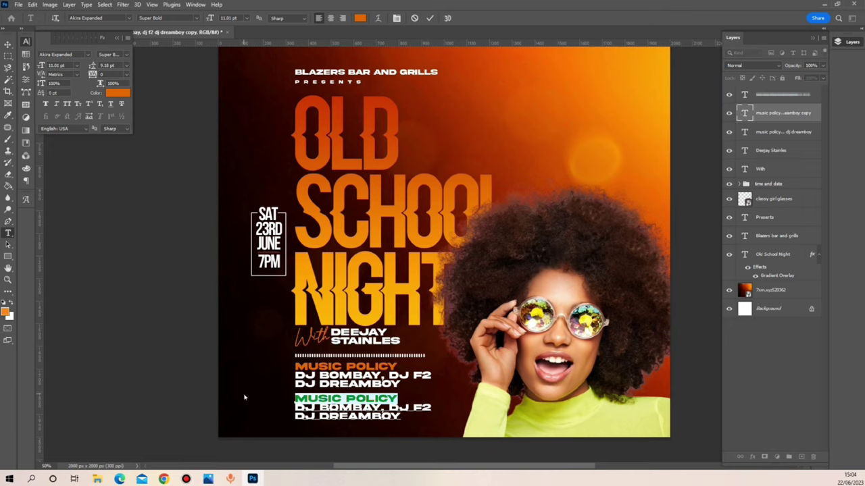
{"action": "type", "text": "HYPEMAN"}
{"action": "left_click_drag", "start_coordinate": [295, 405], "coordinate": [435, 427]}
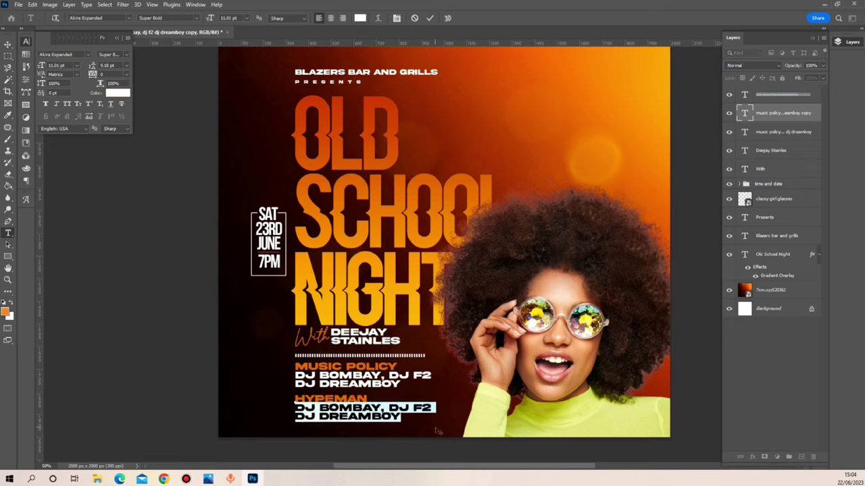
{"action": "type", "text": "FRESHBOY TIMZY"}
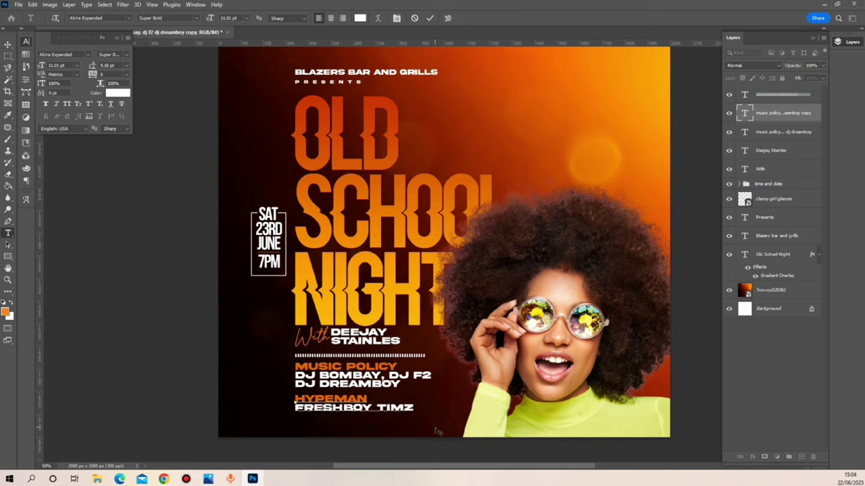
{"action": "left_click", "coordinate": [429, 17]}
{"action": "key", "text": "v"}
{"action": "key", "text": "Up"}
{"action": "key", "text": "Up"}
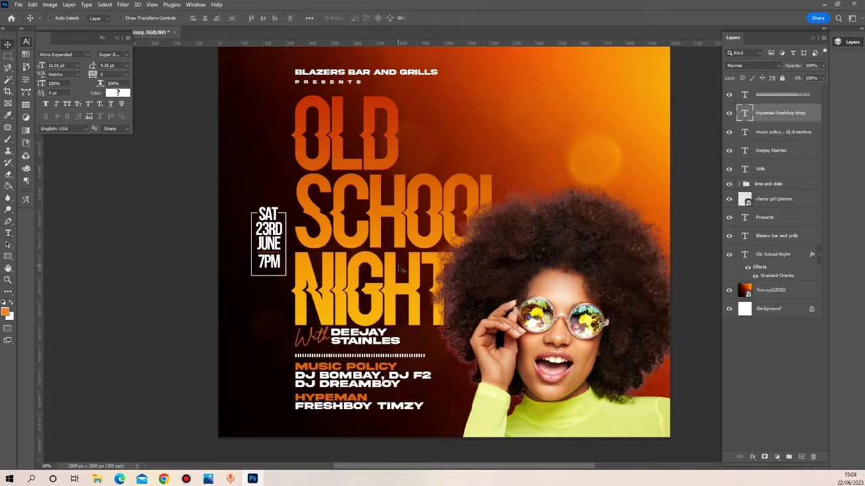
Step: Scale the "With", "Deejay Stainles", divider, music policy and hypeman layers together to about 97% and nudge them slightly down
{"action": "left_click", "coordinate": [776, 131], "text": "shift"}
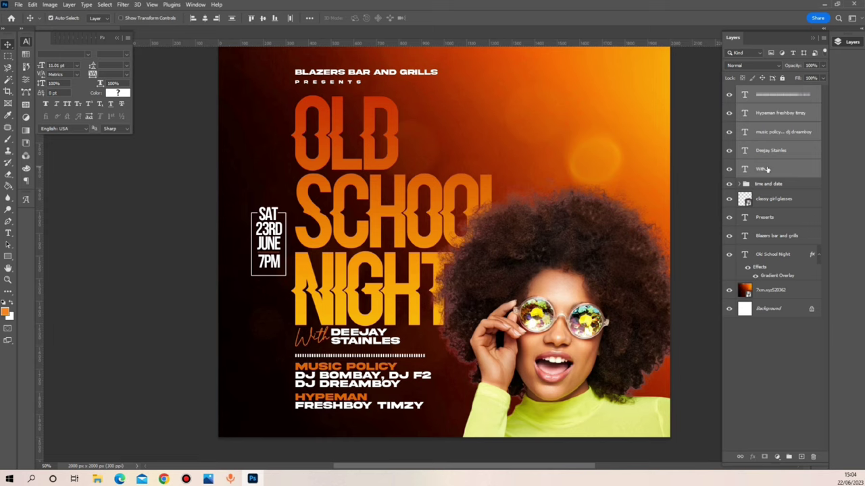
{"action": "key", "text": "ctrl+t"}
{"action": "left_click_drag", "start_coordinate": [434, 409], "coordinate": [431, 408]}
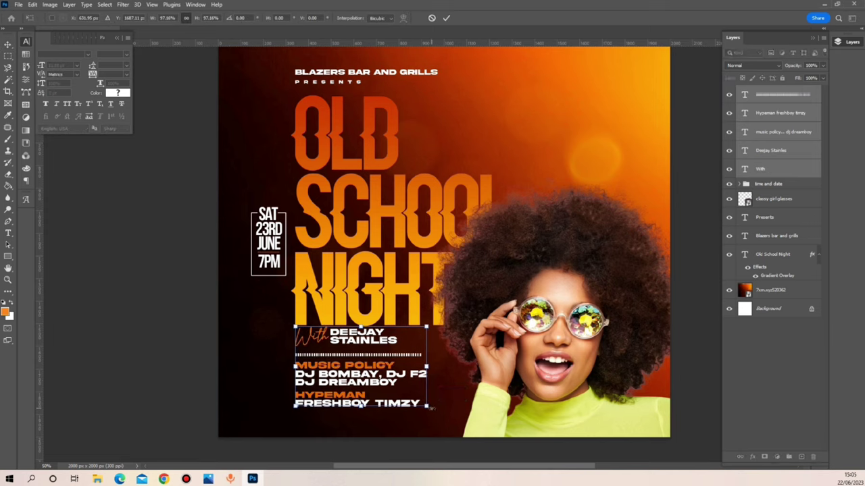
{"action": "key", "text": "Return"}
{"action": "key", "text": "Down"}
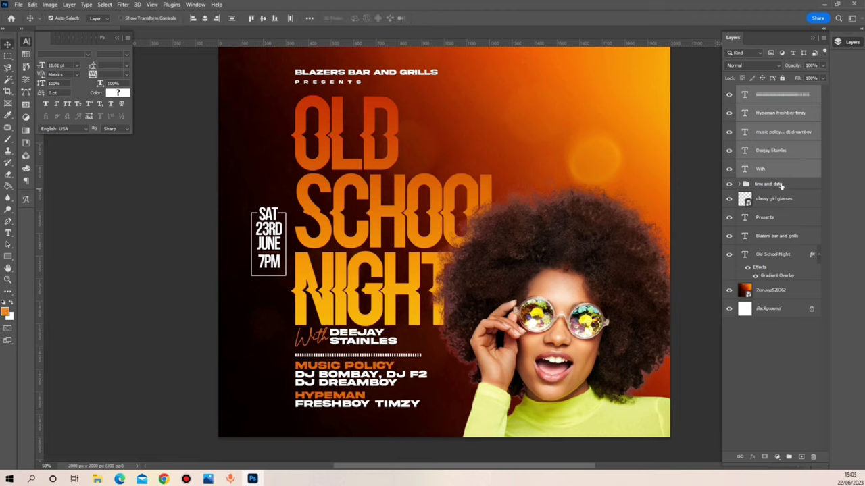
Step: Move the title, presenter lines, date group, divider and DJ, music policy and hypeman text up together to Y about 1024 px, leaving the woman's photo in place
{"action": "left_click", "coordinate": [768, 216], "text": "ctrl"}
{"action": "left_click", "coordinate": [761, 238], "text": "ctrl"}
{"action": "left_click", "coordinate": [769, 255], "text": "ctrl"}
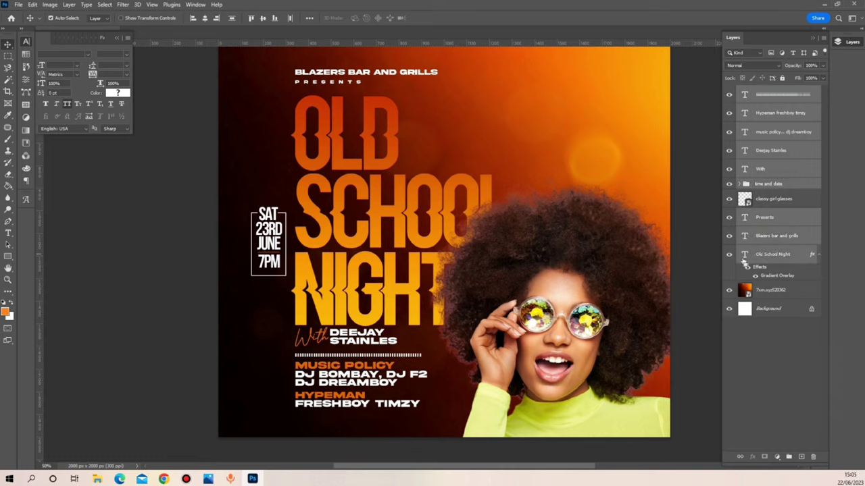
{"action": "scroll", "coordinate": [606, 258], "scroll_direction": "up", "scroll_amount": 3}
{"action": "key", "text": "ctrl+t"}
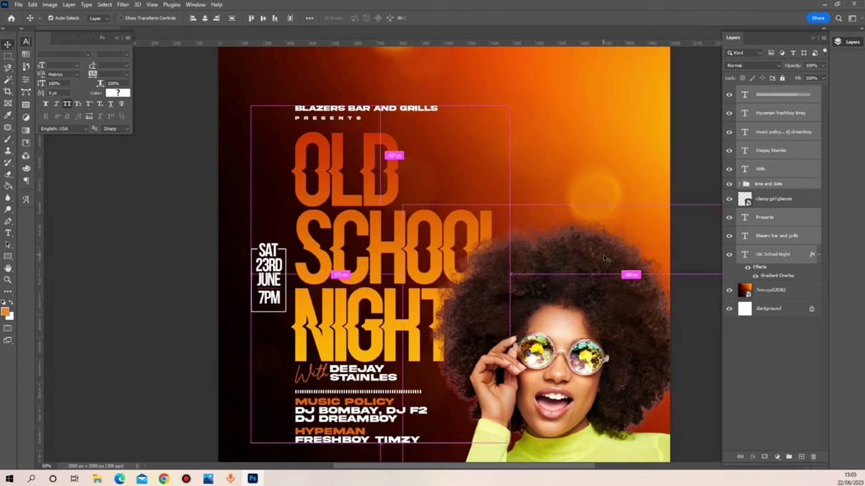
{"action": "key", "text": "Up"}
{"action": "key", "text": "Up"}
{"action": "key", "text": "Up"}
{"action": "key", "text": "Up"}
{"action": "key", "text": "Up"}
{"action": "key", "text": "Up"}
{"action": "key", "text": "Up"}
{"action": "key", "text": "Up"}
{"action": "key", "text": "Up"}
{"action": "key", "text": "Up"}
{"action": "key", "text": "Up"}
{"action": "key", "text": "Up"}
{"action": "key", "text": "Up"}
{"action": "key", "text": "Up"}
{"action": "key", "text": "Up"}
{"action": "key", "text": "Up"}
{"action": "key", "text": "Up"}
{"action": "key", "text": "Up"}
{"action": "key", "text": "Up"}
{"action": "key", "text": "Up"}
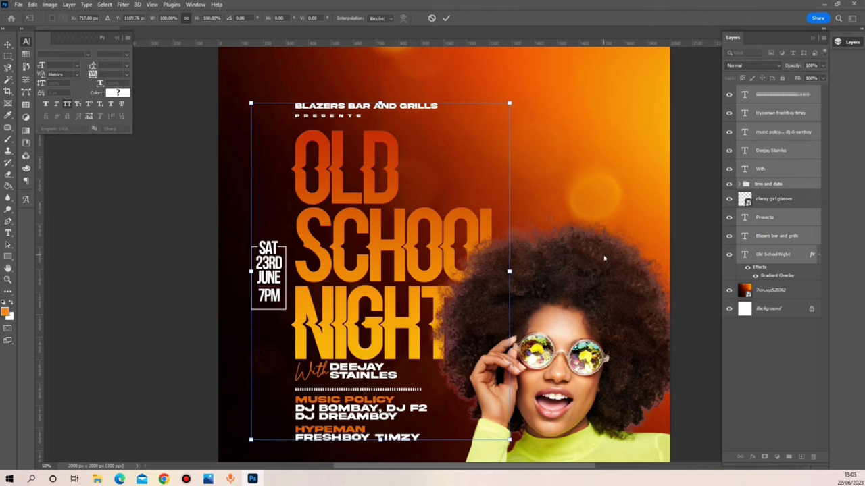
{"action": "key", "text": "Up"}
{"action": "key", "text": "Up"}
{"action": "key", "text": "Up"}
{"action": "key", "text": "Up"}
{"action": "key", "text": "Up"}
{"action": "key", "text": "Up"}
{"action": "key", "text": "Up"}
{"action": "key", "text": "Up"}
{"action": "key", "text": "Up"}
{"action": "key", "text": "Up"}
{"action": "key", "text": "Up"}
{"action": "key", "text": "Up"}
{"action": "key", "text": "Up"}
{"action": "key", "text": "Up"}
{"action": "key", "text": "Up"}
{"action": "key", "text": "Up"}
{"action": "key", "text": "Up"}
{"action": "key", "text": "Up"}
{"action": "key", "text": "Up"}
{"action": "key", "text": "Up"}
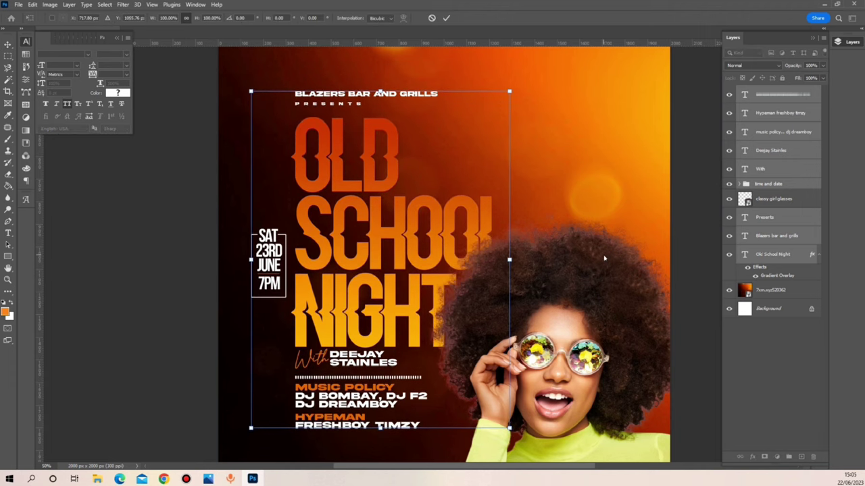
{"action": "key", "text": "Up"}
{"action": "key", "text": "Up"}
{"action": "key", "text": "Up"}
{"action": "key", "text": "Up"}
{"action": "key", "text": "Up"}
{"action": "key", "text": "Up"}
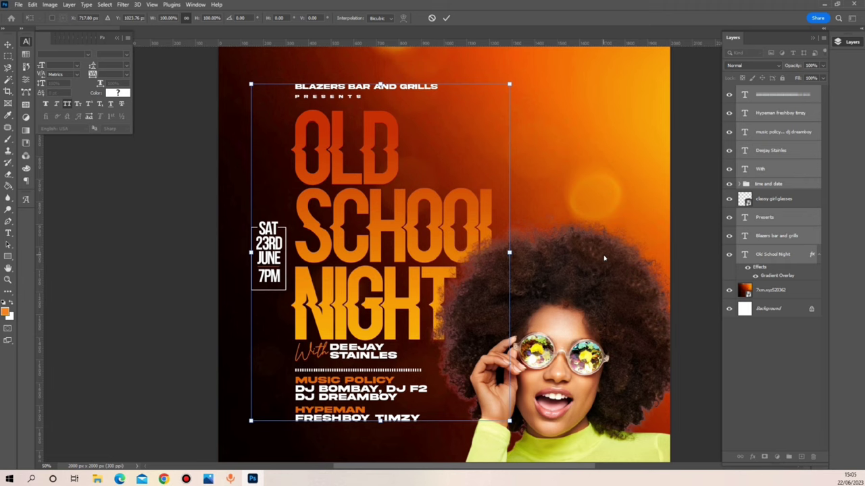
{"action": "scroll", "coordinate": [615, 259], "scroll_direction": "up", "scroll_amount": 5}
{"action": "scroll", "coordinate": [551, 216], "scroll_direction": "down", "scroll_amount": 5}
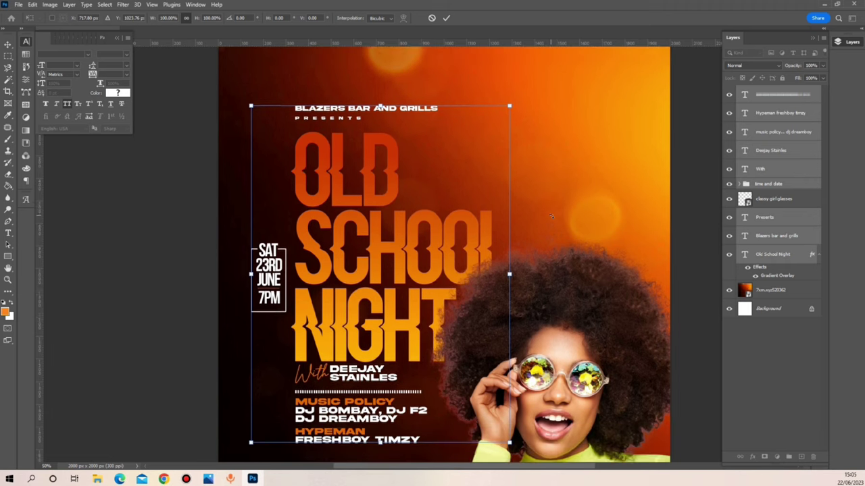
{"action": "key", "text": "Return"}
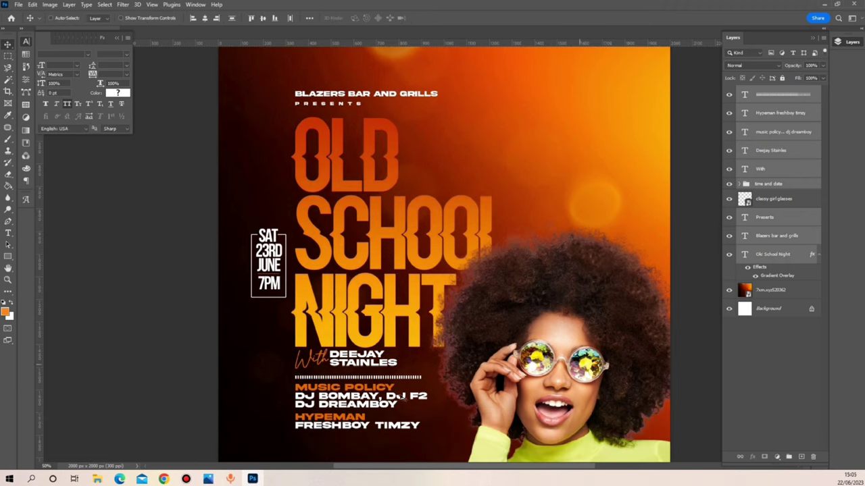
Step: Get the Type tool ready for adding text in the empty area below the hypeman block
{"action": "scroll", "coordinate": [365, 397], "scroll_direction": "down", "scroll_amount": 4}
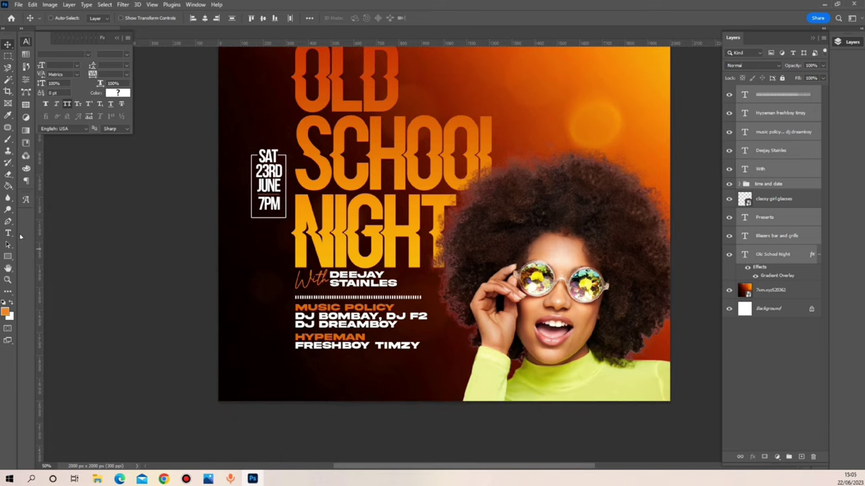
{"action": "left_click", "coordinate": [8, 233]}
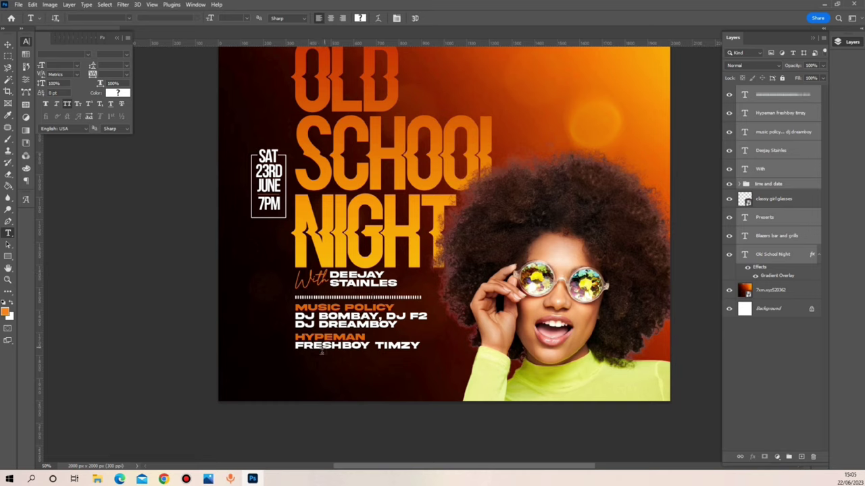
Step: Start a new text line below the hypeman's name, set in Bebas Neue Bold at 36 pt
{"action": "left_click", "coordinate": [313, 375]}
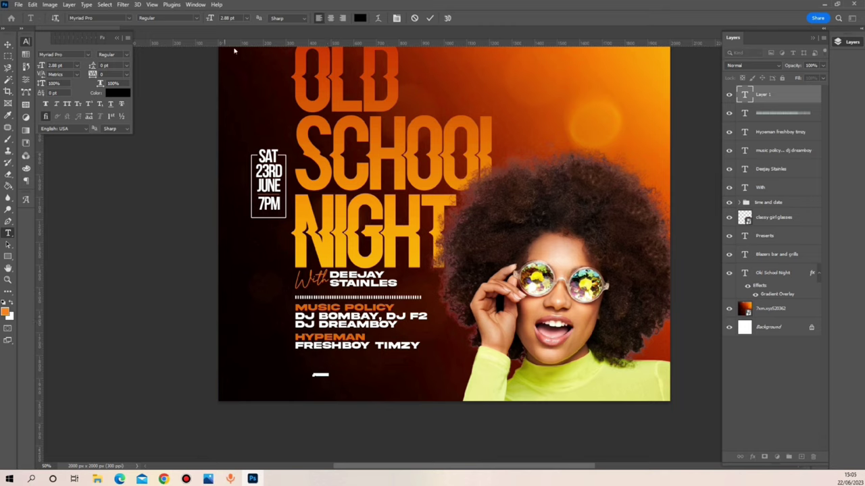
{"action": "left_click", "coordinate": [246, 19]}
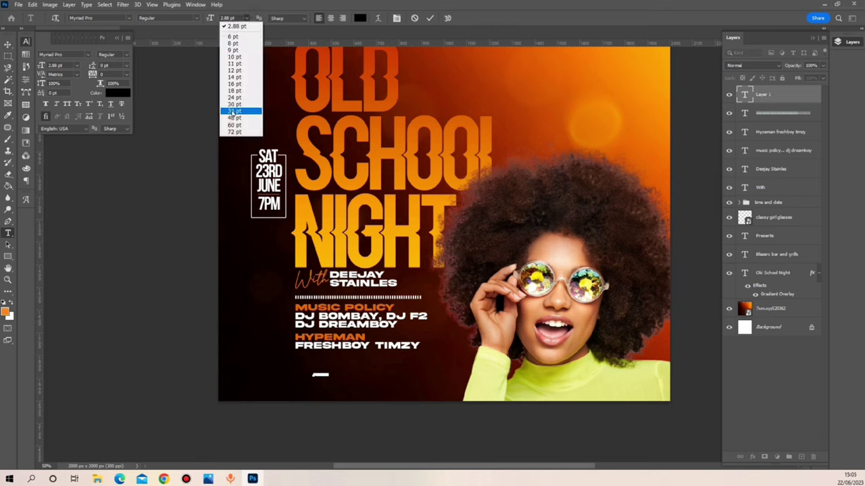
{"action": "left_click", "coordinate": [231, 113]}
{"action": "left_click", "coordinate": [102, 17]}
{"action": "type", "text": "be"}
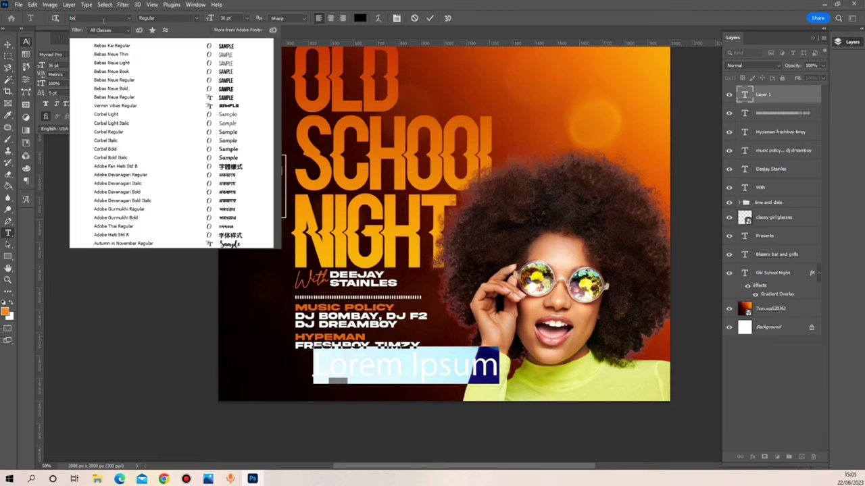
{"action": "type", "text": "bas Neue"}
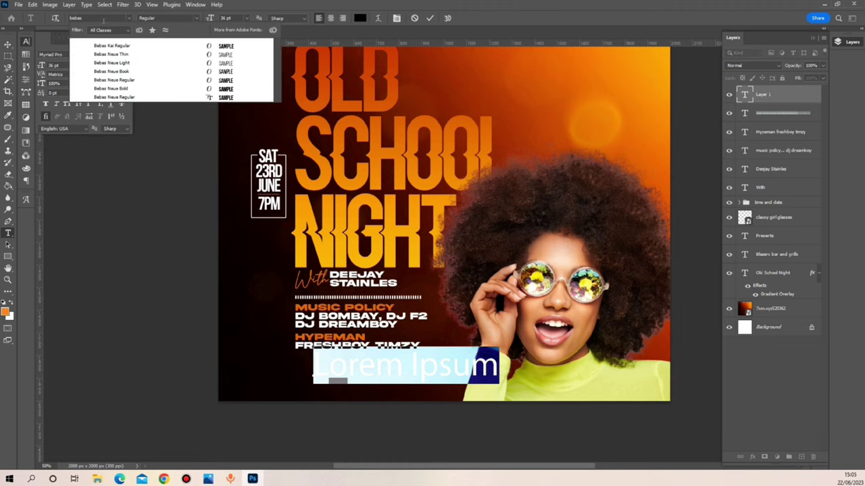
{"action": "left_click", "coordinate": [129, 88]}
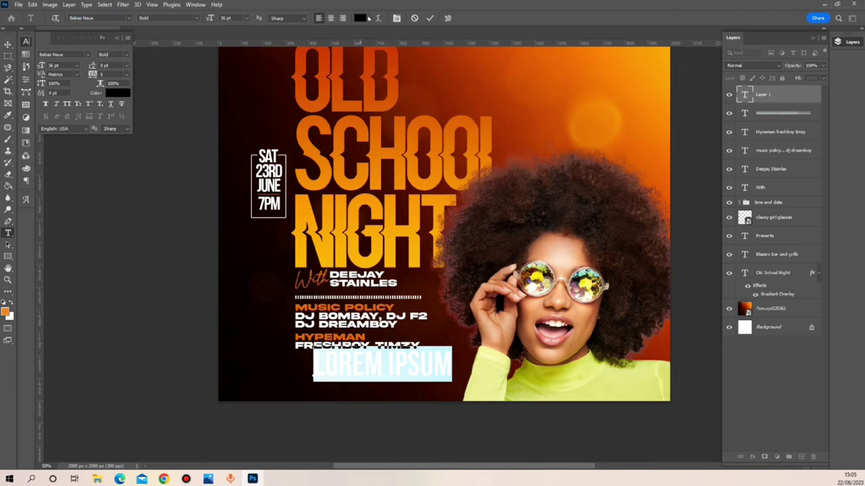
{"action": "left_click", "coordinate": [362, 18]}
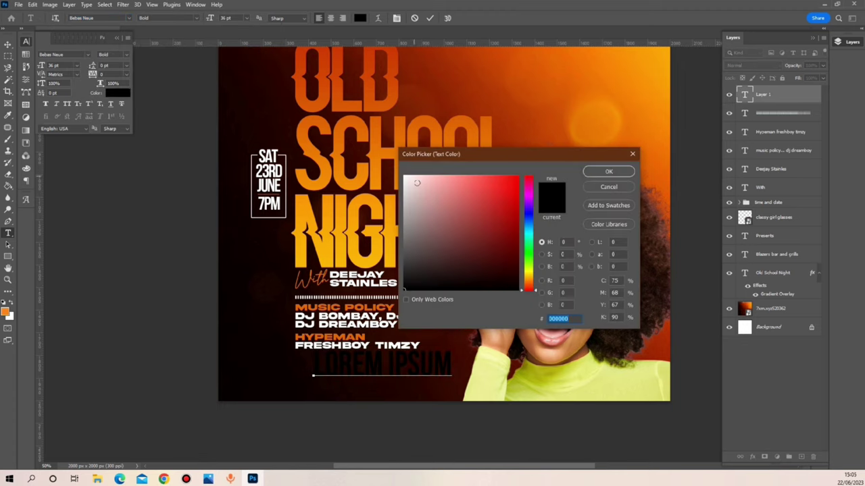
{"action": "left_click_drag", "start_coordinate": [417, 182], "coordinate": [372, 154]}
{"action": "left_click", "coordinate": [608, 171]}
{"action": "type", "text": "@BLAZERS COURT, OWERRI"}
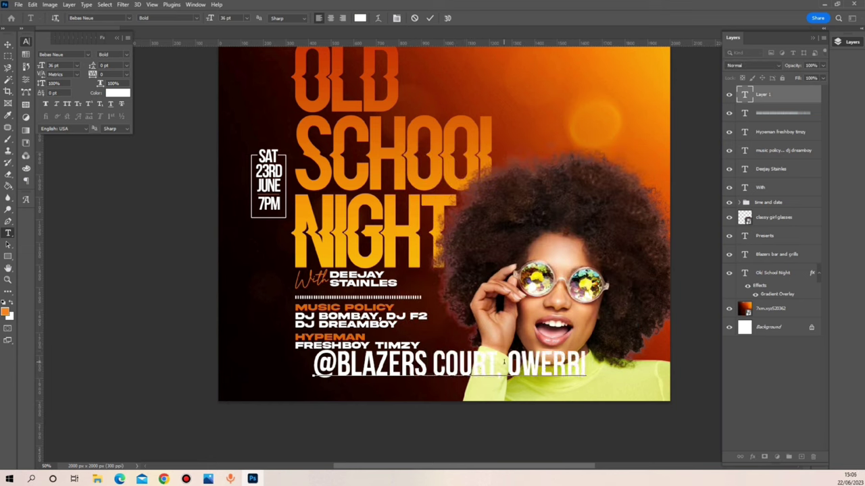
Step: Tighten the whole venue line's tracking to -25 and commit the text
{"action": "key", "text": "ctrl+a"}
{"action": "left_click", "coordinate": [127, 74]}
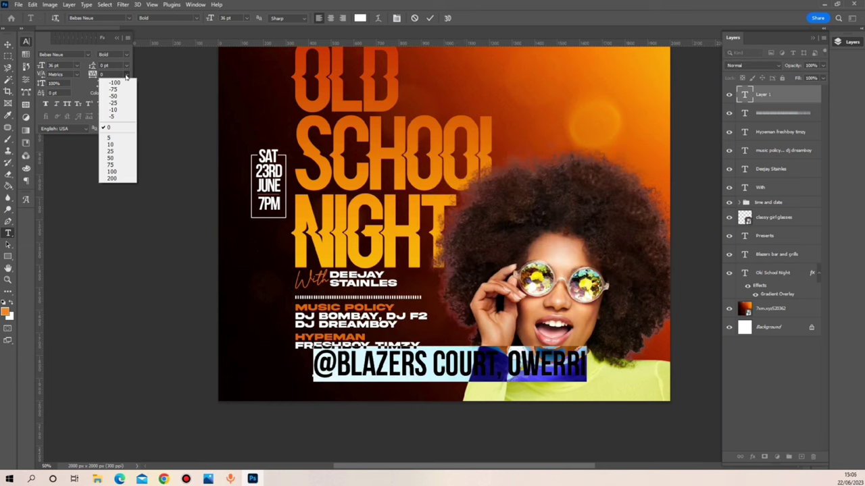
{"action": "left_click", "coordinate": [112, 103]}
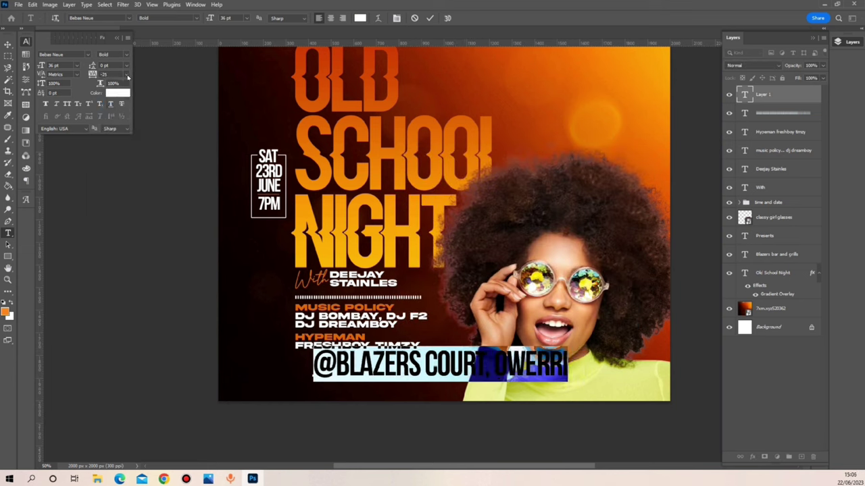
{"action": "left_click", "coordinate": [127, 75]}
{"action": "left_click", "coordinate": [112, 103]}
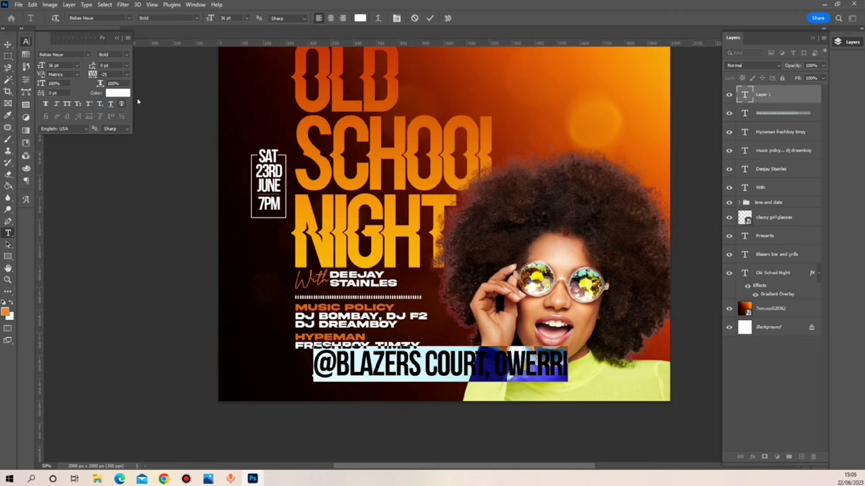
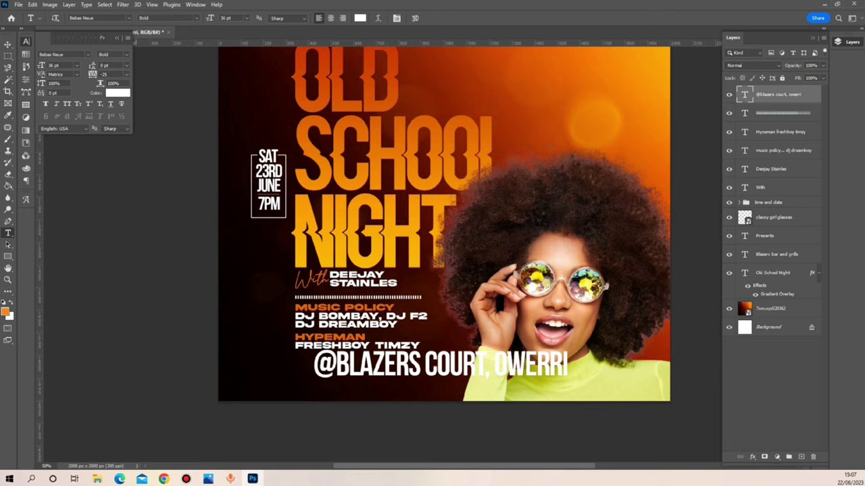
Step: Align the venue line with the left edge of the text block above and scale it down to 18.67 pt
{"action": "left_click", "coordinate": [8, 44]}
{"action": "left_click_drag", "start_coordinate": [399, 372], "coordinate": [381, 382]}
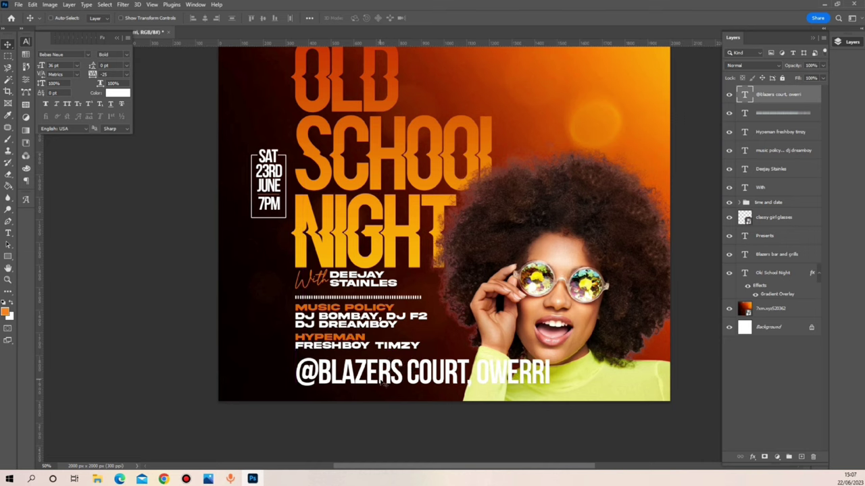
{"action": "key", "text": "ctrl+t"}
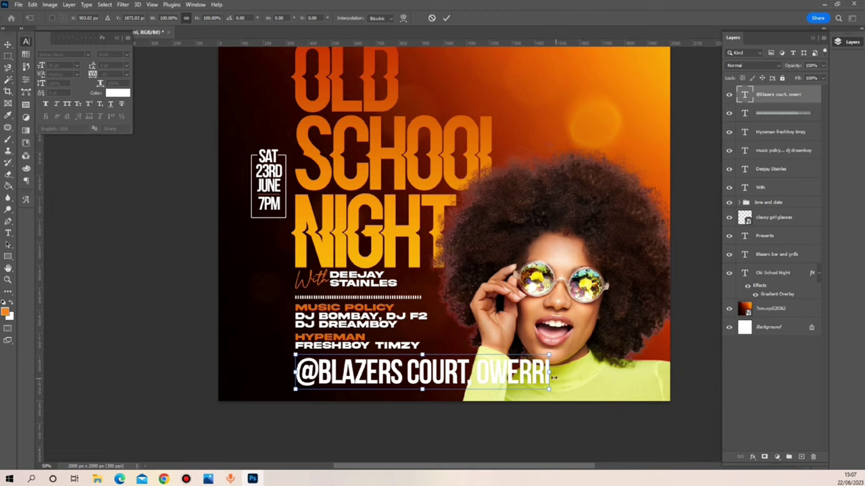
{"action": "left_click_drag", "start_coordinate": [552, 376], "coordinate": [432, 392]}
{"action": "key", "text": "Return"}
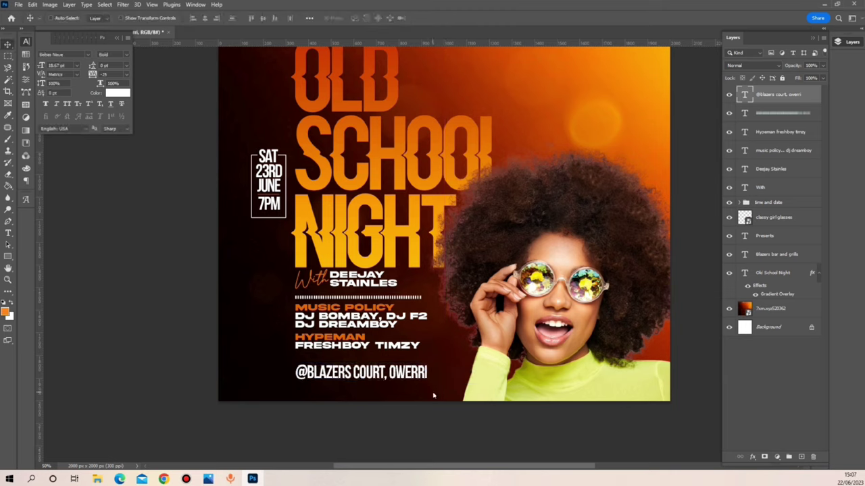
Step: Nudge the venue line up slightly to tighten the gap below the hypeman's name
{"action": "key", "text": "Up"}
{"action": "key", "text": "Up"}
{"action": "key", "text": "Up"}
{"action": "key", "text": "Up"}
{"action": "key", "text": "Up"}
{"action": "key", "text": "Up"}
{"action": "key", "text": "Up"}
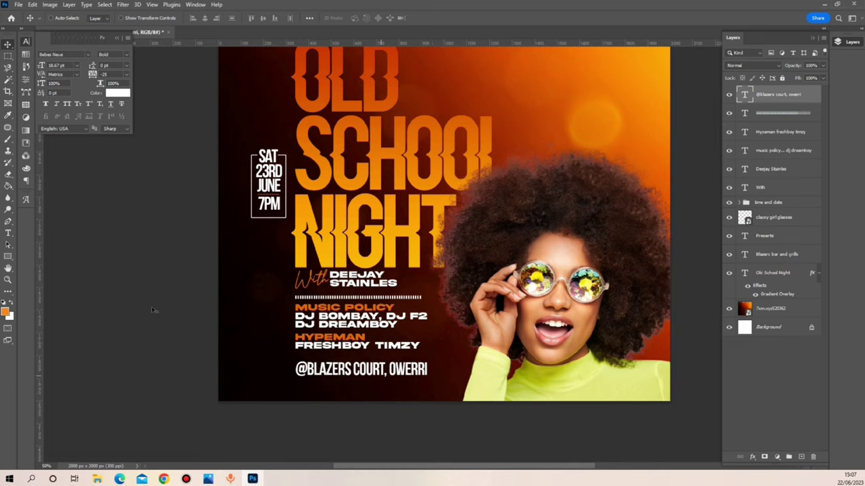
Step: Add a thin orange divider rectangle, 444 by 2 px with no stroke, between the hypeman's name and the venue line
{"action": "left_click", "coordinate": [7, 256]}
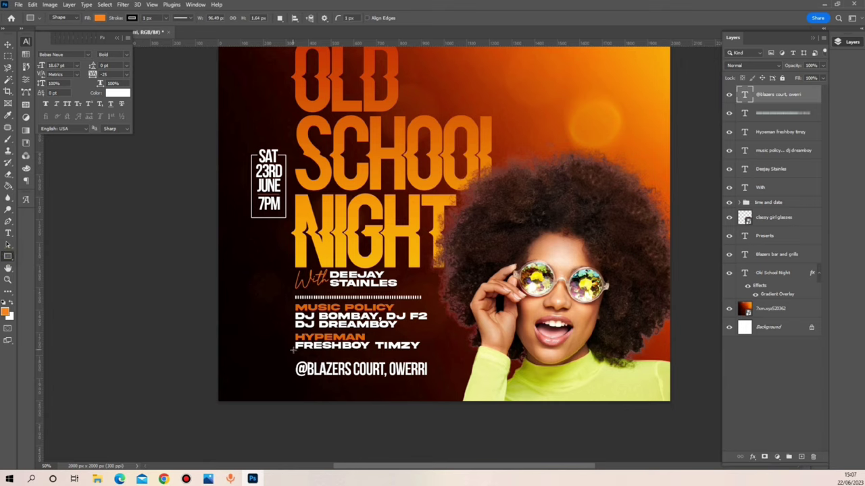
{"action": "left_click_drag", "start_coordinate": [295, 351], "coordinate": [396, 355]}
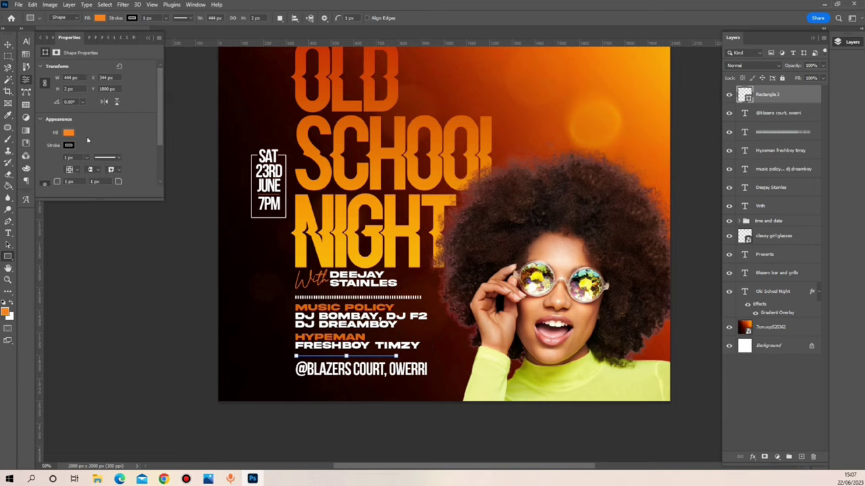
{"action": "left_click", "coordinate": [68, 145]}
{"action": "left_click", "coordinate": [50, 162]}
{"action": "left_click", "coordinate": [8, 44]}
{"action": "left_click", "coordinate": [8, 44]}
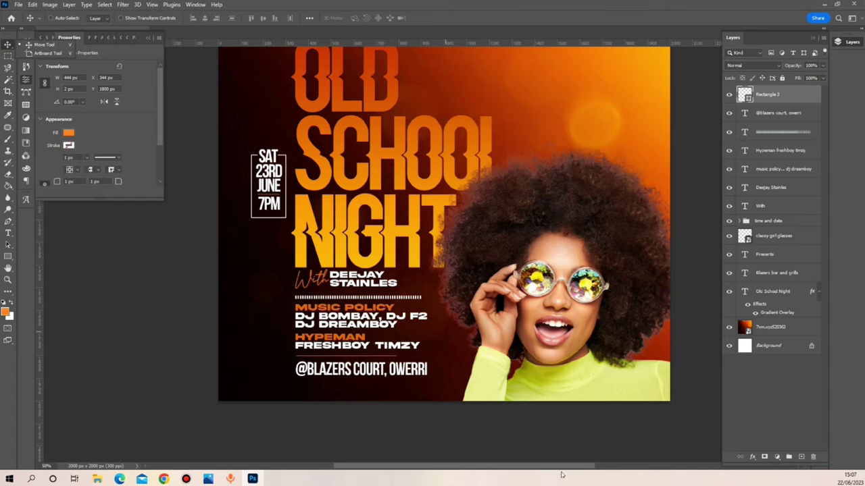
{"action": "scroll", "coordinate": [398, 368], "scroll_direction": "down", "scroll_amount": 2}
{"action": "scroll", "coordinate": [399, 386], "scroll_direction": "up", "scroll_amount": 2}
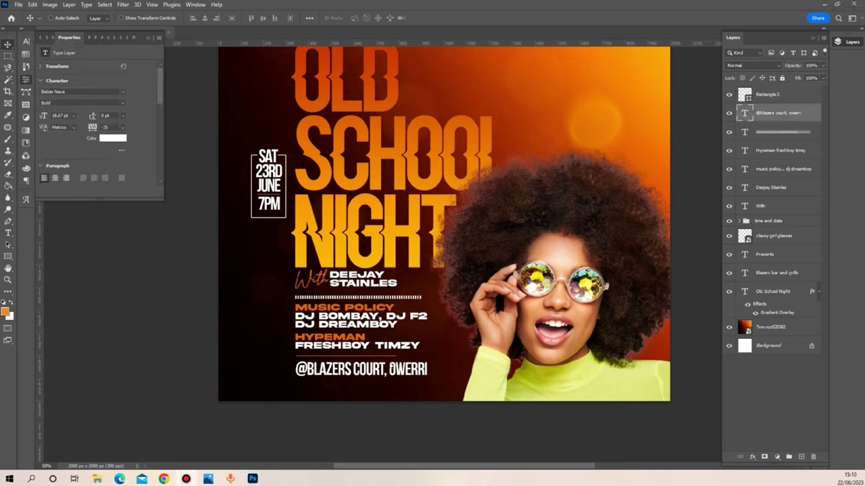
{"action": "double_click", "coordinate": [390, 368]}
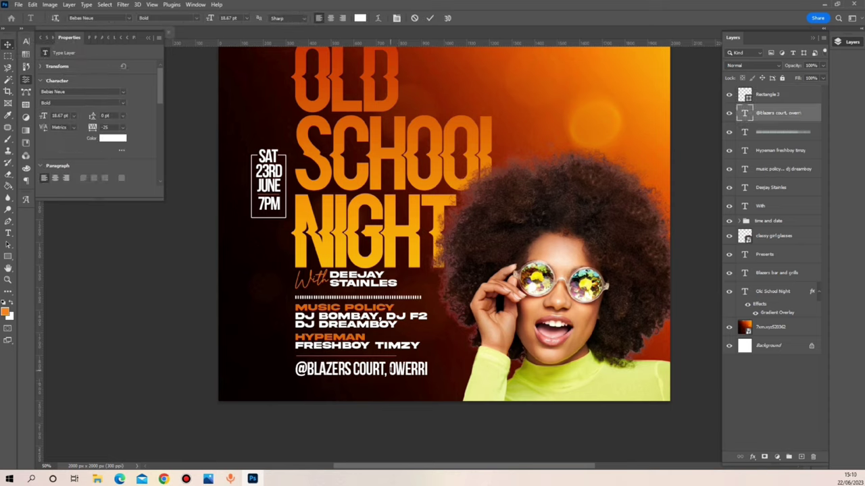
{"action": "key", "text": "ctrl+a"}
{"action": "left_click", "coordinate": [109, 127]}
{"action": "type", "text": "-20"}
{"action": "key", "text": "Return"}
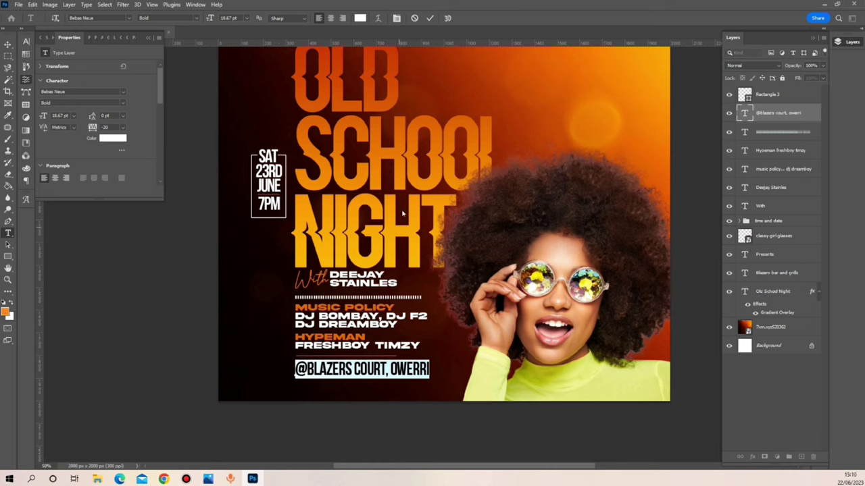
{"action": "left_click", "coordinate": [430, 18]}
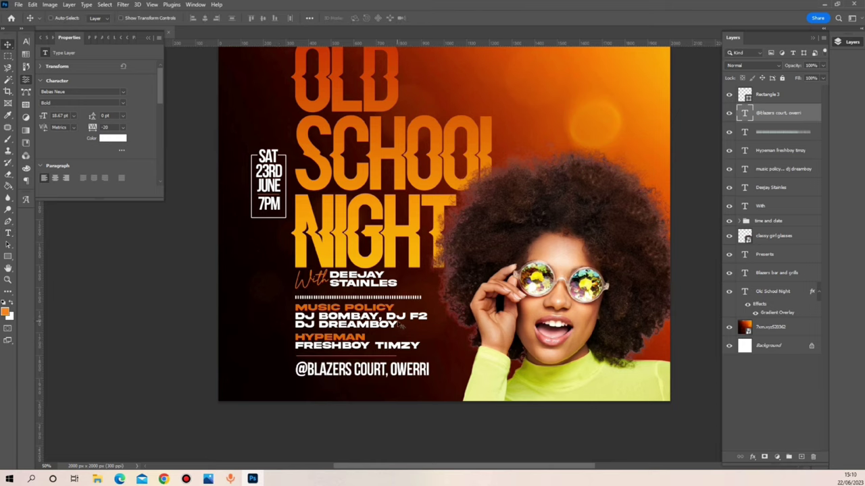
Step: Group the thin divider rectangle with the venue, dashed line, hypeman, music policy, deejay and "With" text layers
{"action": "scroll", "coordinate": [400, 332], "scroll_direction": "up", "scroll_amount": 2}
{"action": "scroll", "coordinate": [400, 332], "scroll_direction": "up", "scroll_amount": 2}
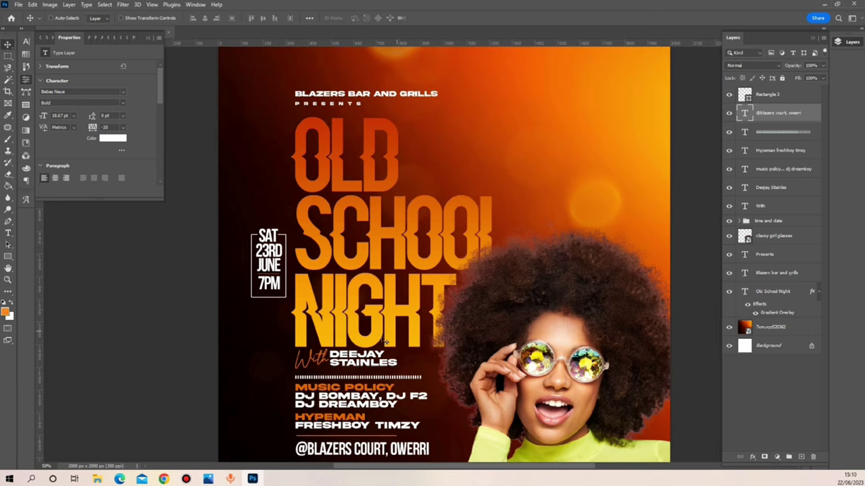
{"action": "left_click", "coordinate": [8, 279]}
{"action": "left_click", "coordinate": [439, 351], "text": "alt"}
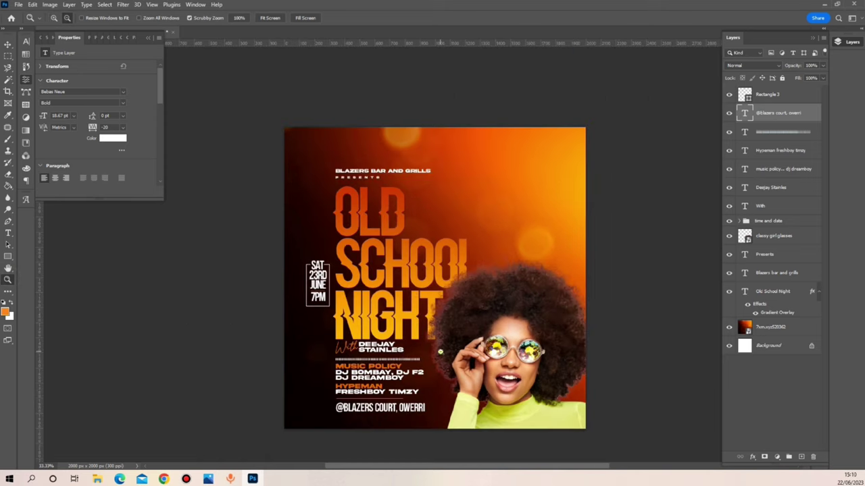
{"action": "left_click", "coordinate": [440, 351], "text": "alt"}
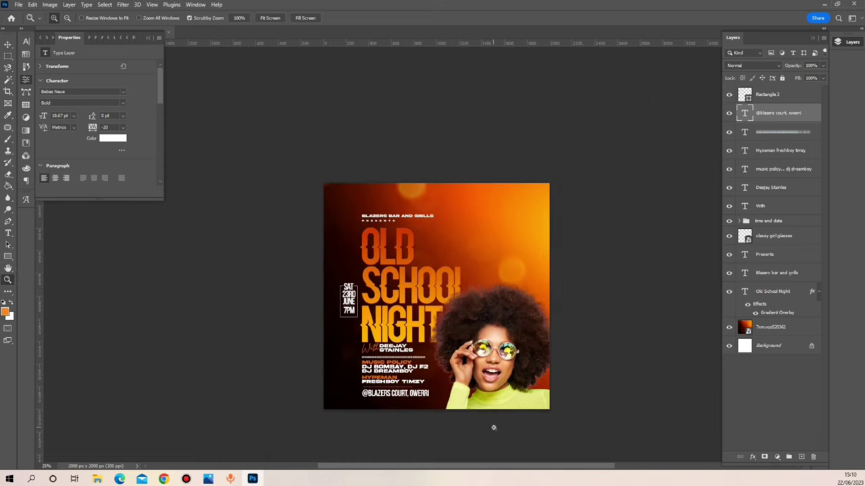
{"action": "left_click", "coordinate": [769, 132], "text": "shift"}
{"action": "left_click", "coordinate": [766, 151], "text": "shift"}
{"action": "left_click", "coordinate": [763, 169], "text": "shift"}
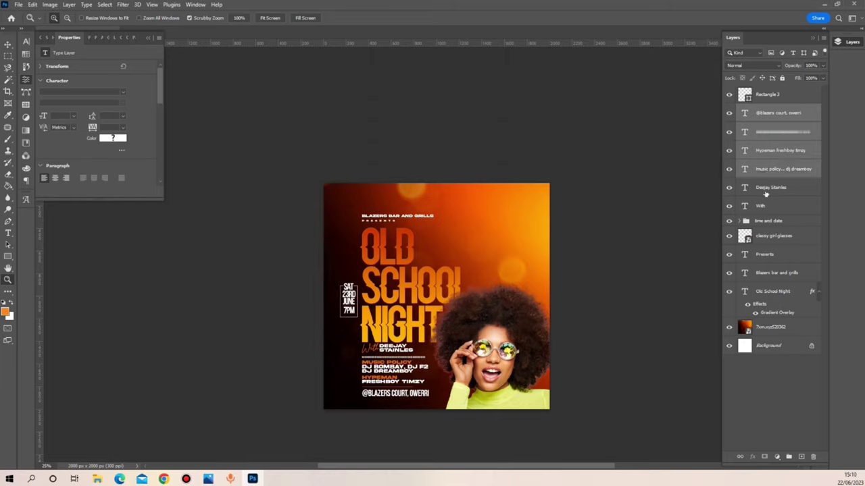
{"action": "left_click", "coordinate": [766, 190], "text": "shift"}
{"action": "left_click", "coordinate": [760, 205], "text": "shift"}
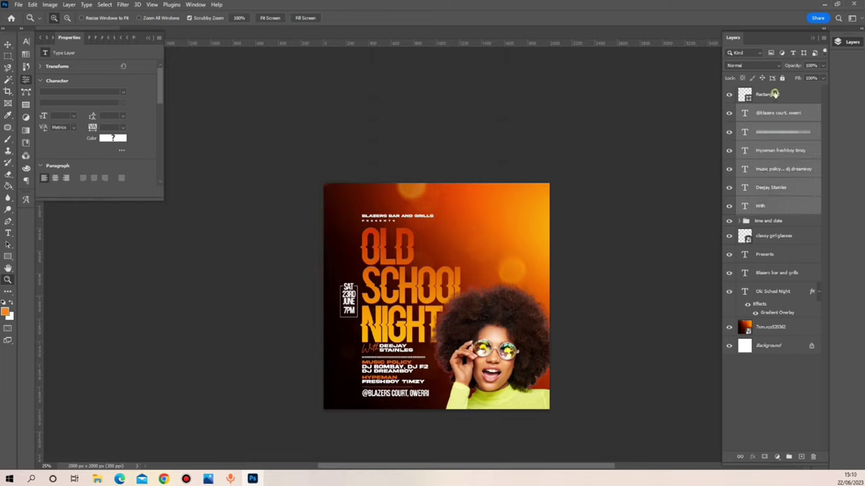
{"action": "left_click", "coordinate": [774, 95], "text": "shift"}
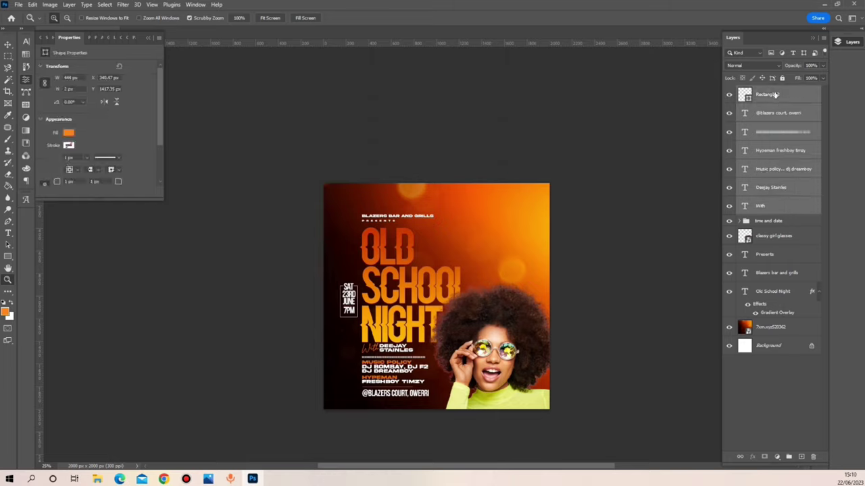
{"action": "key", "text": "ctrl+g"}
Step: Rename the new layer group as "Down Info"
{"action": "double_click", "coordinate": [764, 91]}
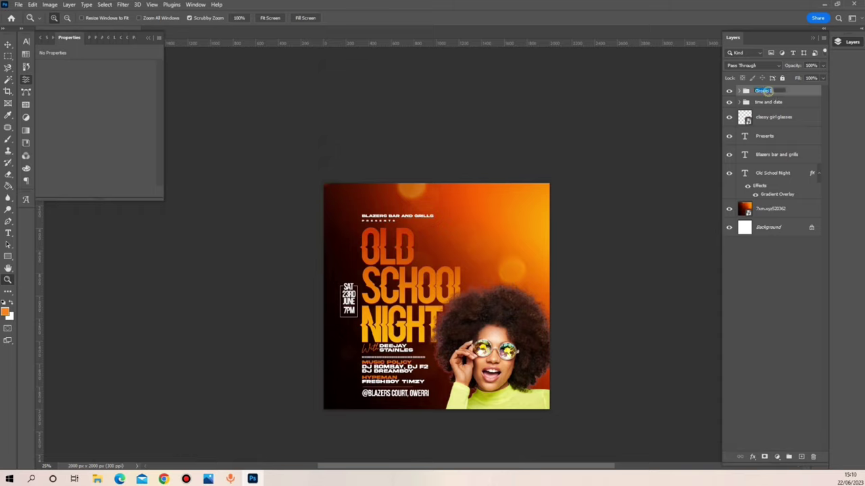
{"action": "type", "text": "d"}
{"action": "left_click", "coordinate": [616, 271]}
Step: Move the Down Info and time and date groups with all three remaining text layers slightly right and up, to X 741.80, Y 1053.27 px
{"action": "left_click", "coordinate": [775, 102], "text": "shift"}
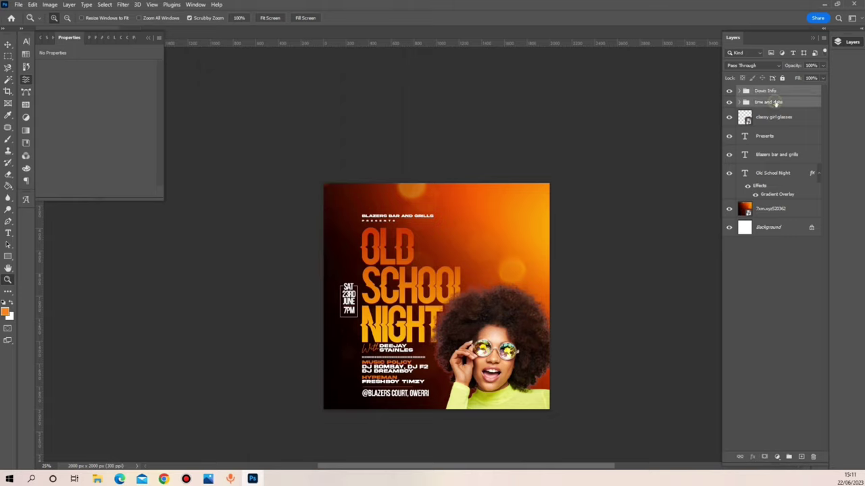
{"action": "left_click", "coordinate": [772, 135], "text": "ctrl"}
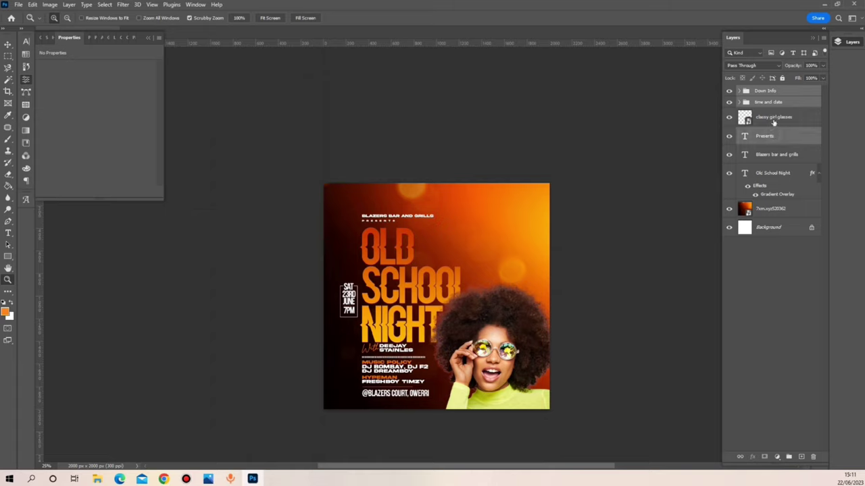
{"action": "left_click", "coordinate": [775, 154], "text": "ctrl"}
{"action": "left_click", "coordinate": [770, 173], "text": "ctrl"}
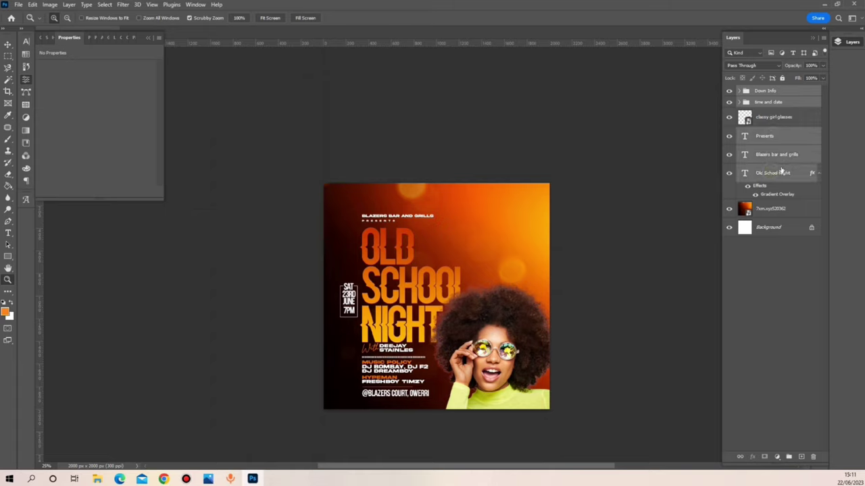
{"action": "key", "text": "ctrl+t"}
{"action": "key", "text": "Up"}
{"action": "key", "text": "Up"}
{"action": "key", "text": "Up"}
{"action": "key", "text": "Up"}
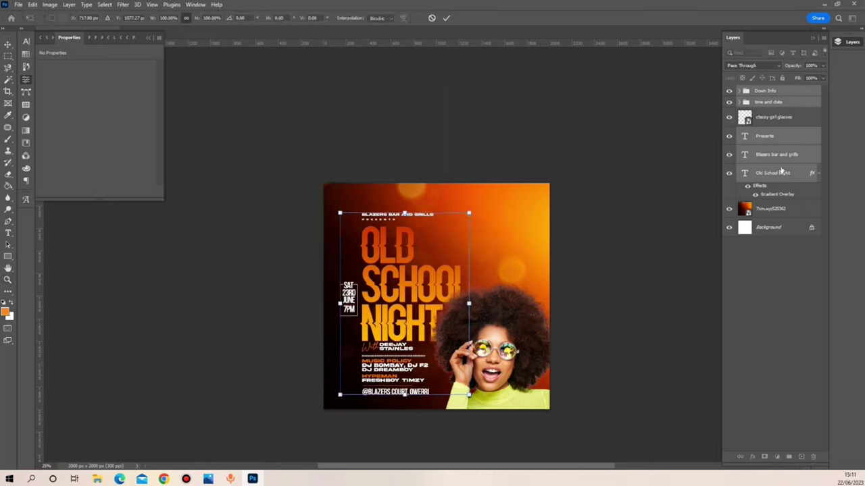
{"action": "key", "text": "Up"}
{"action": "key", "text": "Up"}
{"action": "key", "text": "Right"}
{"action": "key", "text": "Right"}
{"action": "key", "text": "Right"}
{"action": "key", "text": "Right"}
{"action": "key", "text": "Right"}
{"action": "key", "text": "Right"}
{"action": "key", "text": "Right"}
{"action": "key", "text": "Right"}
{"action": "key", "text": "Right"}
{"action": "key", "text": "Right"}
{"action": "key", "text": "Right"}
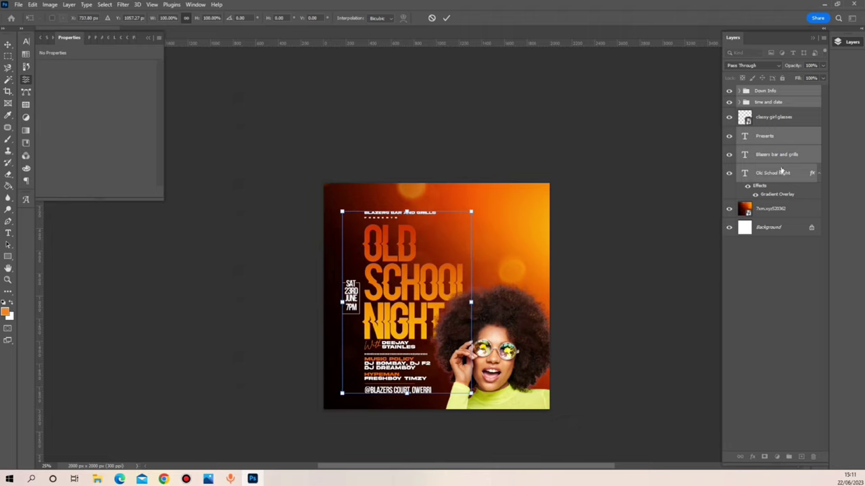
{"action": "key", "text": "Right"}
{"action": "key", "text": "Right"}
{"action": "key", "text": "Right"}
{"action": "key", "text": "Right"}
{"action": "key", "text": "Up"}
{"action": "key", "text": "Up"}
{"action": "key", "text": "Up"}
{"action": "key", "text": "Up"}
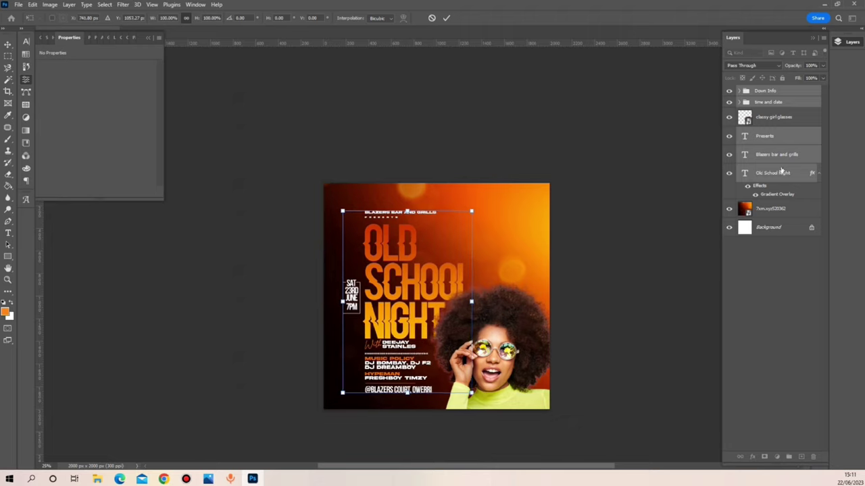
{"action": "key", "text": "Return"}
Step: Nudge the selected text layers and groups farther up the flyer
{"action": "key", "text": "z"}
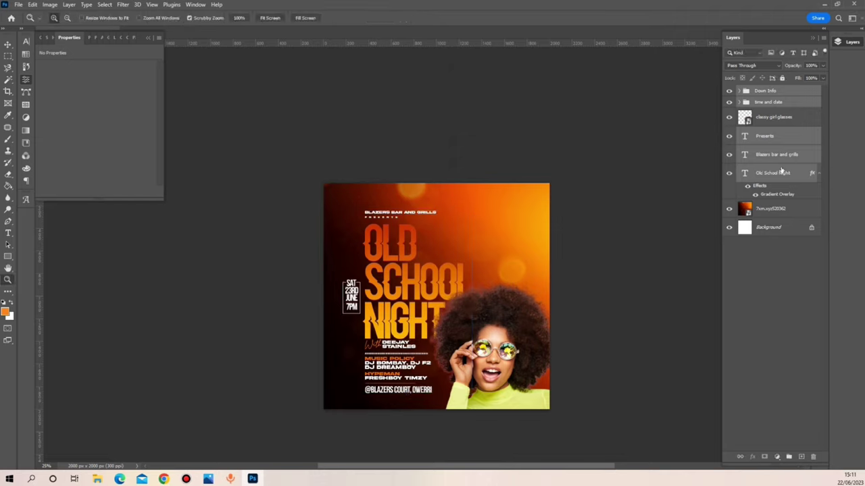
{"action": "key", "text": "v"}
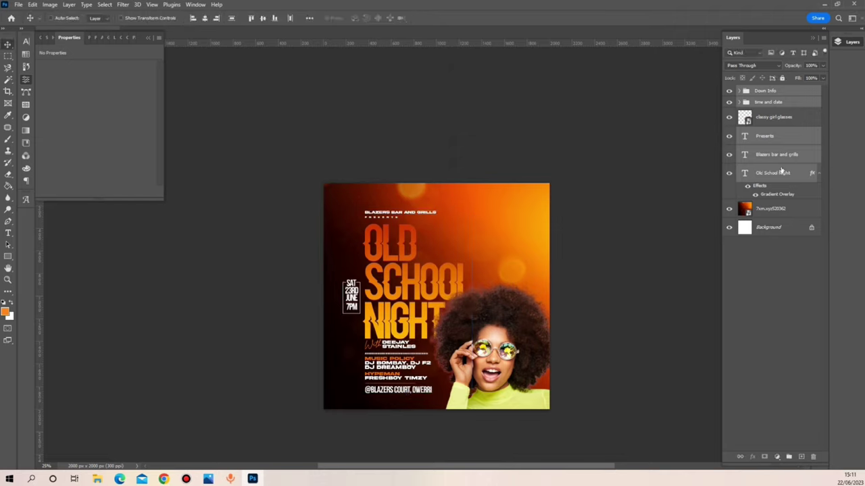
{"action": "key", "text": "shift+Up"}
{"action": "key", "text": "shift+Up"}
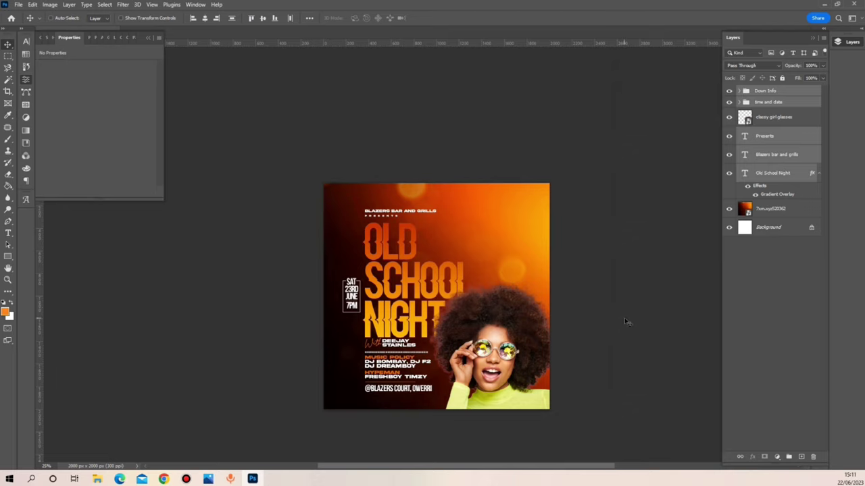
{"action": "key", "text": "shift+Up"}
{"action": "key", "text": "shift+Up"}
{"action": "key", "text": "shift+Up"}
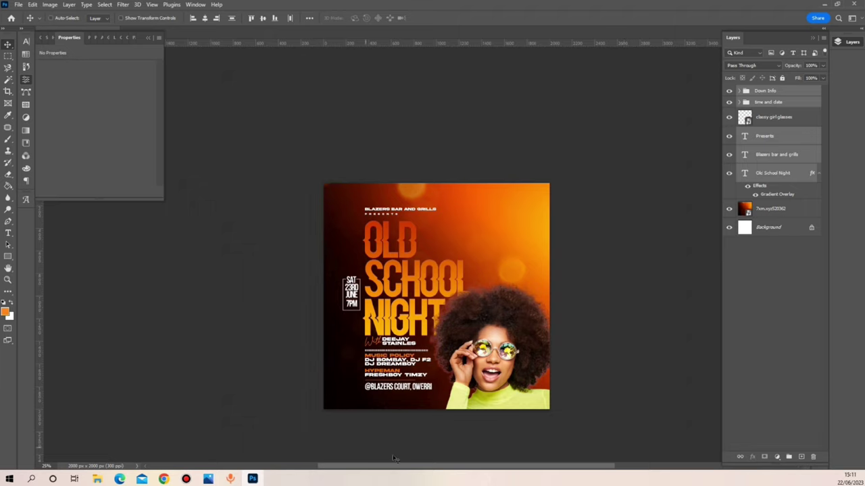
Step: Scale the classy girl glasses image up proportionally to 60.92%, extending it toward the flyer's right edge
{"action": "right_click", "coordinate": [465, 384]}
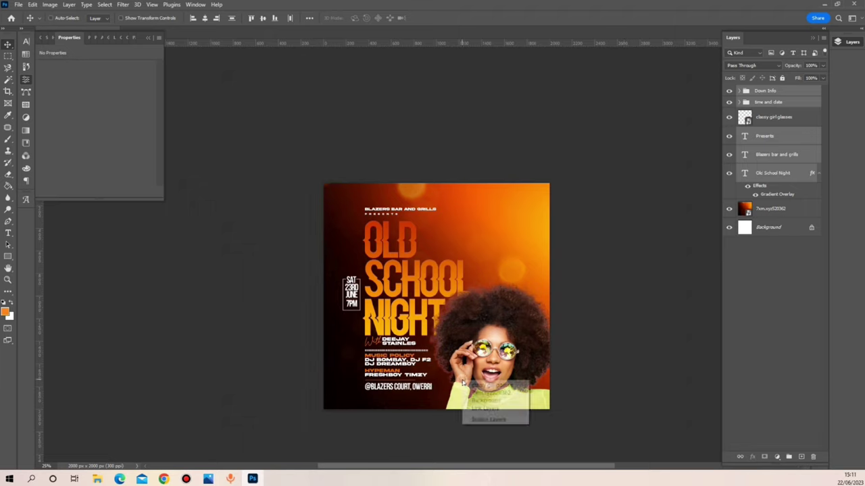
{"action": "left_click", "coordinate": [482, 389]}
{"action": "key", "text": "ctrl+t"}
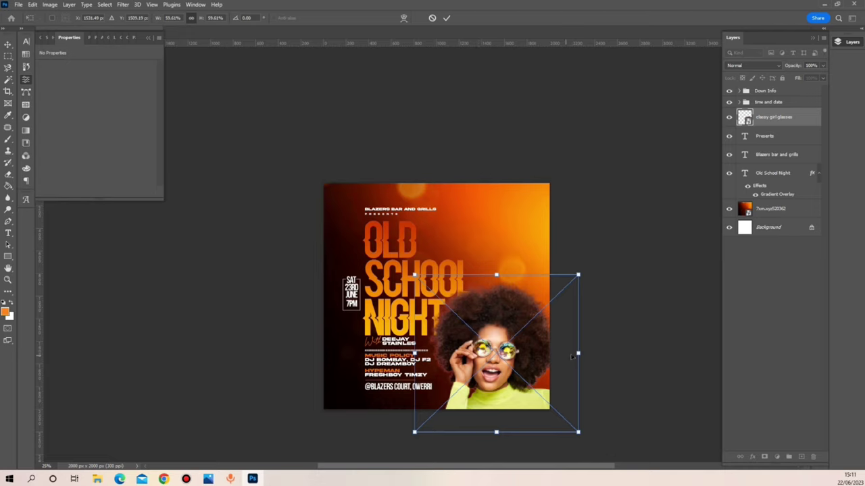
{"action": "left_click_drag", "start_coordinate": [578, 354], "coordinate": [582, 354]}
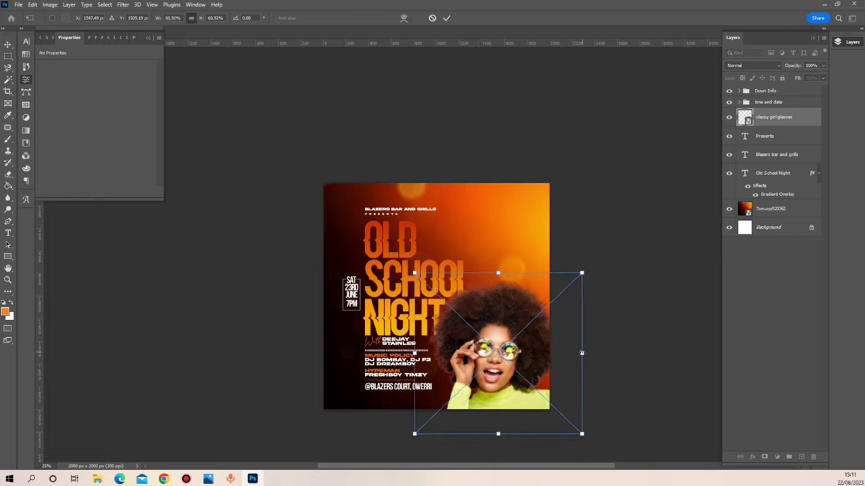
{"action": "key", "text": "Return"}
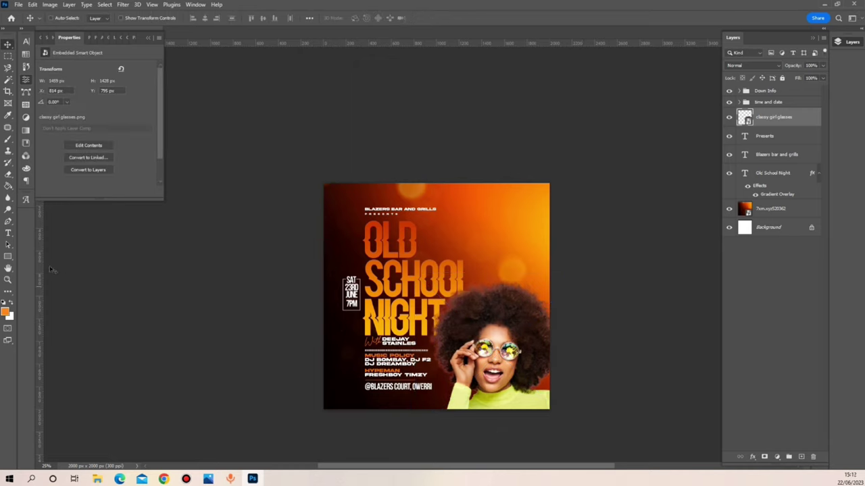
Step: Group the "Presents" and "Blazers bar and grills" text layers and rename the group as "Top info"
{"action": "left_click", "coordinate": [787, 175]}
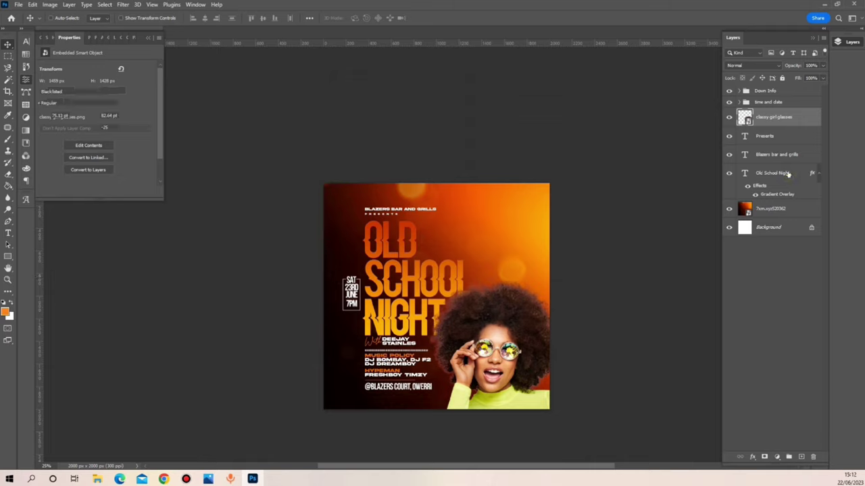
{"action": "left_click", "coordinate": [781, 155]}
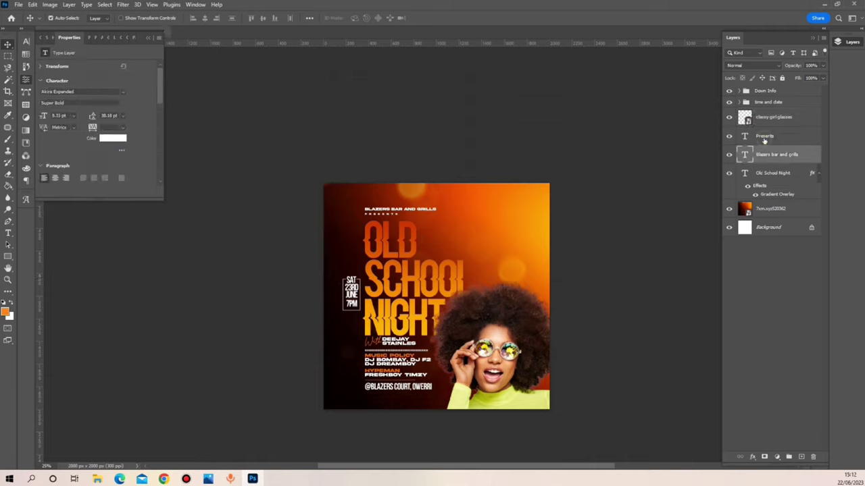
{"action": "left_click", "coordinate": [764, 138], "text": "shift"}
{"action": "key", "text": "ctrl+g"}
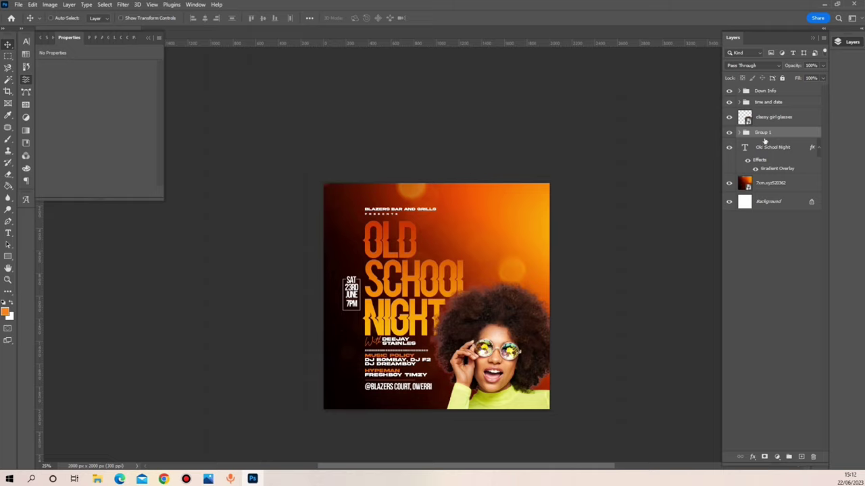
{"action": "double_click", "coordinate": [762, 133]}
{"action": "type", "text": "Ti"}
{"action": "key", "text": "Return"}
Step: Nudge the Top info group down slightly, closer to the Old School Night title
{"action": "key", "text": "Down"}
{"action": "key", "text": "Down"}
{"action": "key", "text": "Down"}
{"action": "key", "text": "Down"}
{"action": "key", "text": "Down"}
{"action": "key", "text": "Down"}
{"action": "key", "text": "Down"}
{"action": "key", "text": "Down"}
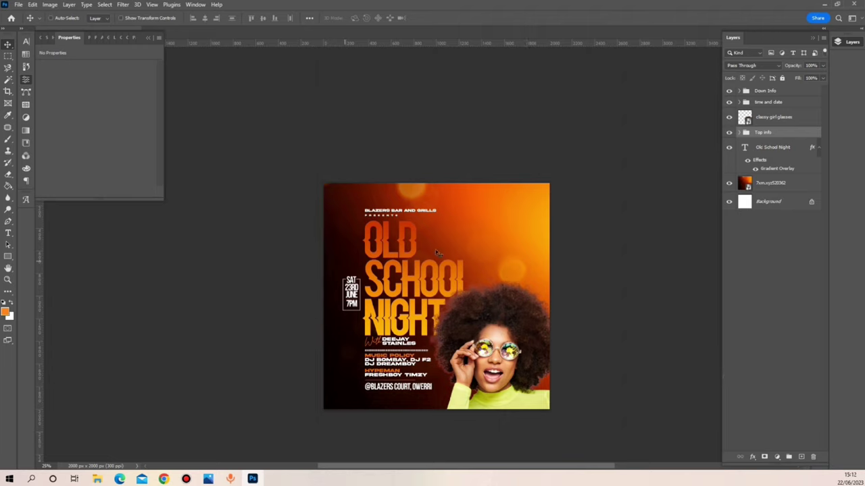
Step: Convert the Old School Night text layer to a smart object
{"action": "left_click", "coordinate": [772, 149]}
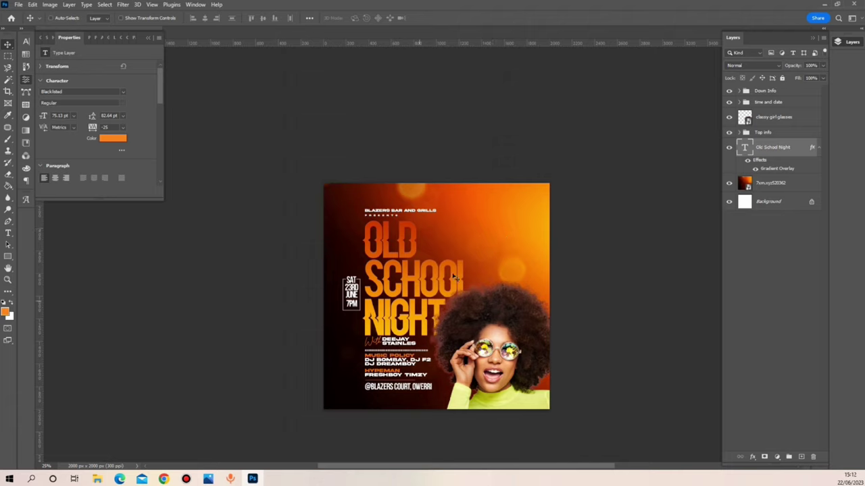
{"action": "right_click", "coordinate": [762, 154]}
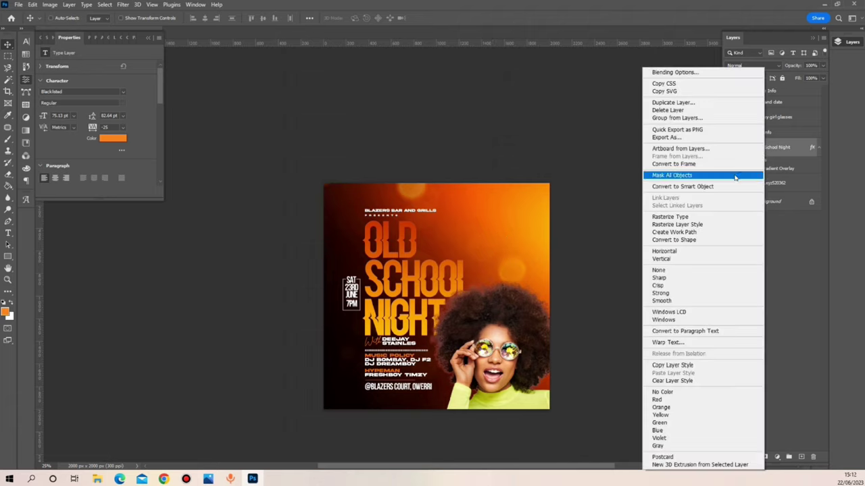
{"action": "left_click", "coordinate": [717, 187]}
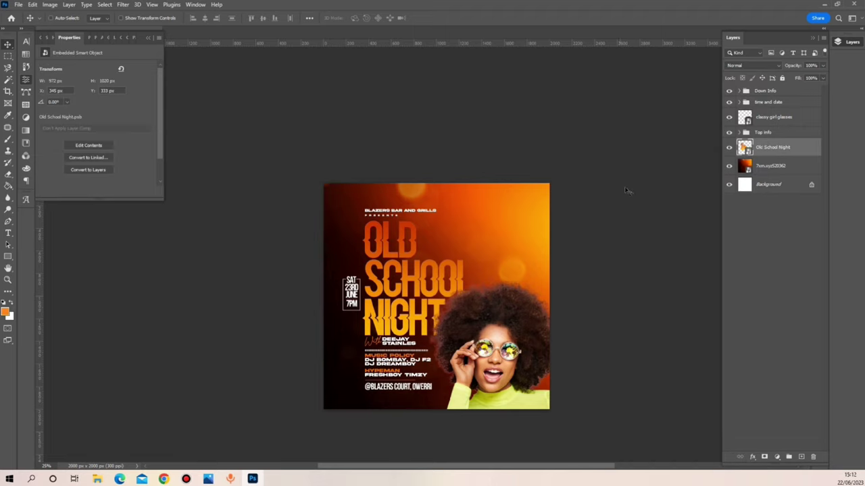
Step: Warp the Old School Night smart object with the Wave style and reduce its bend to about 24.8%
{"action": "key", "text": "ctrl+t"}
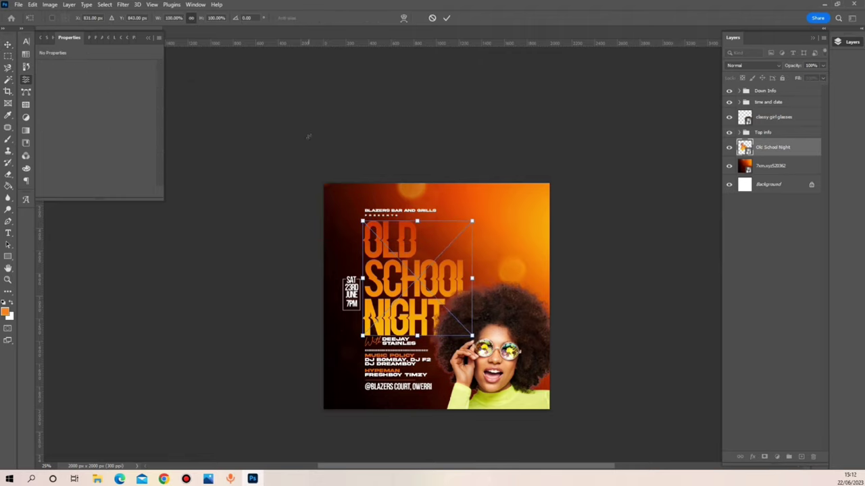
{"action": "left_click", "coordinate": [404, 18]}
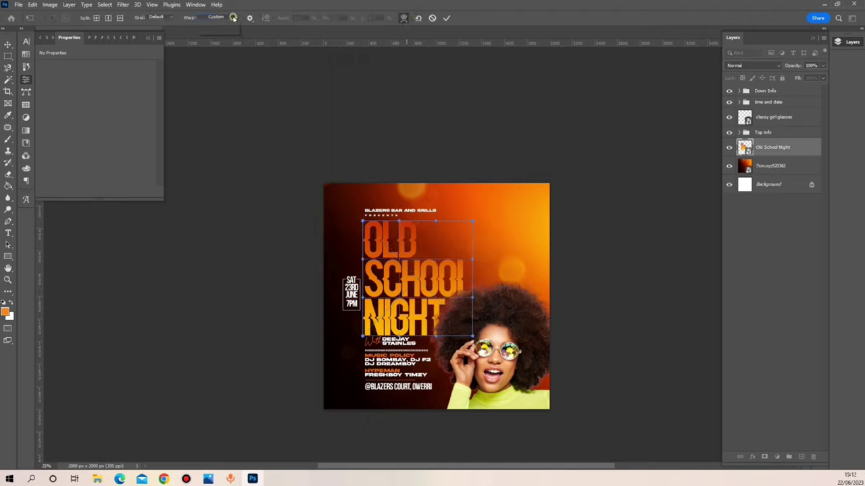
{"action": "left_click", "coordinate": [234, 18]}
{"action": "left_click", "coordinate": [222, 112]}
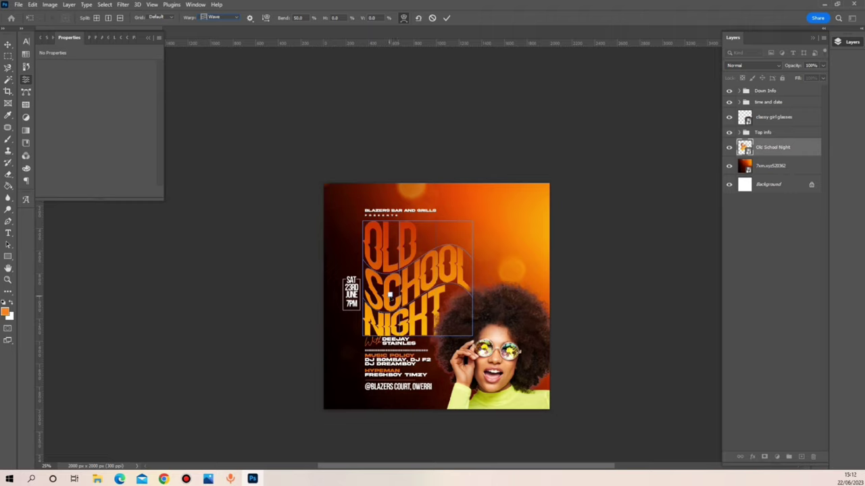
{"action": "left_click_drag", "start_coordinate": [390, 295], "coordinate": [390, 292]}
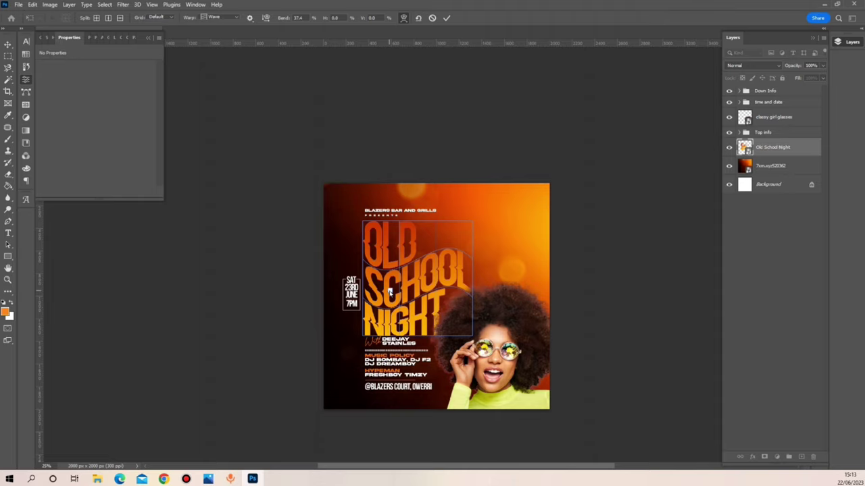
{"action": "left_click_drag", "start_coordinate": [390, 292], "coordinate": [390, 289]}
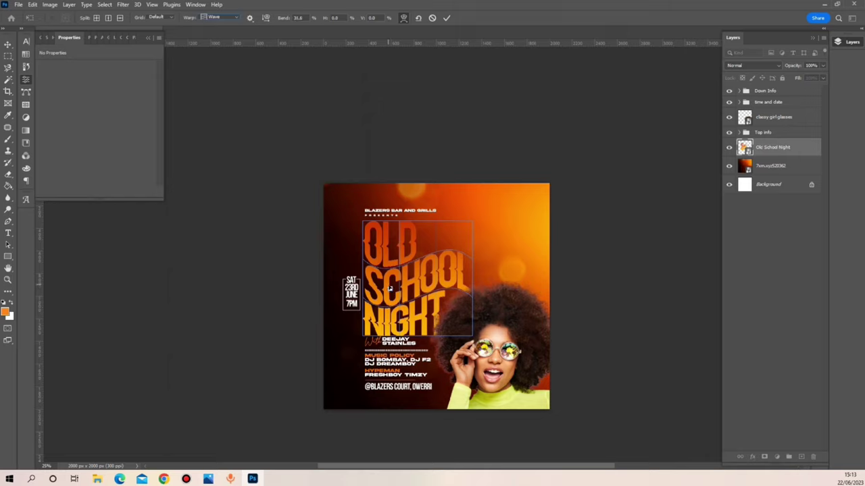
{"action": "left_click_drag", "start_coordinate": [390, 290], "coordinate": [389, 288]}
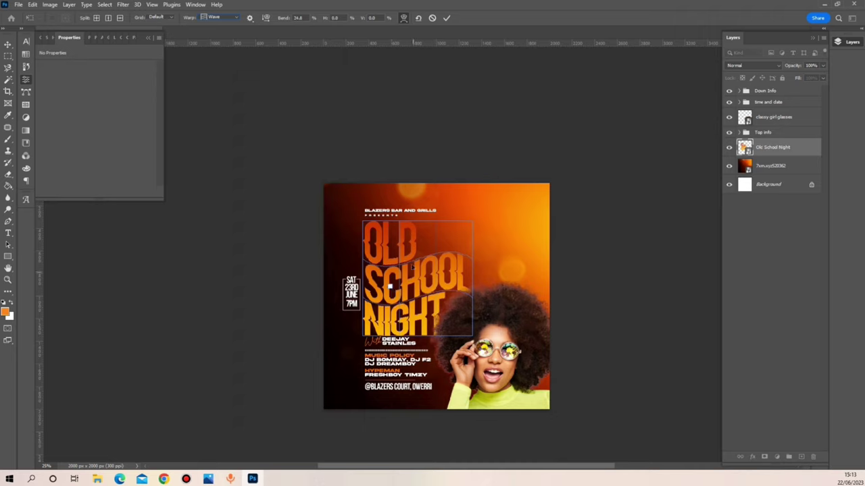
Step: Set the title's wave warp bend to 25% and apply the transformation
{"action": "left_click", "coordinate": [299, 18]}
{"action": "type", "text": "2"}
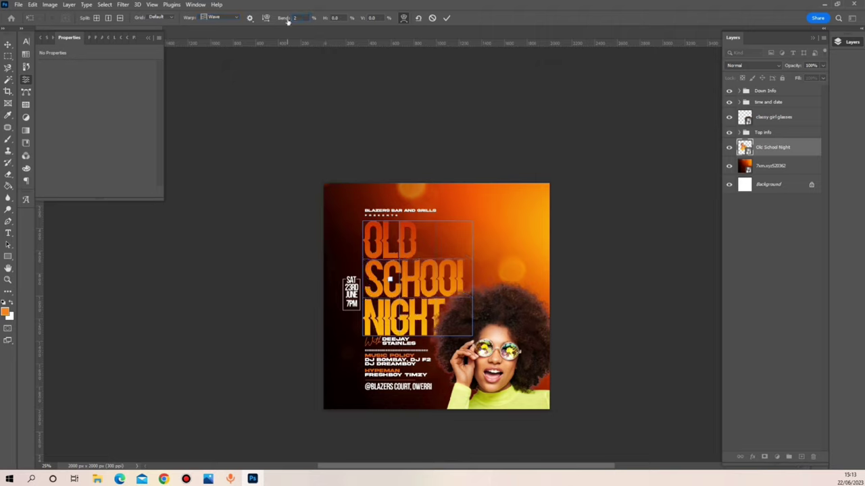
{"action": "type", "text": "5"}
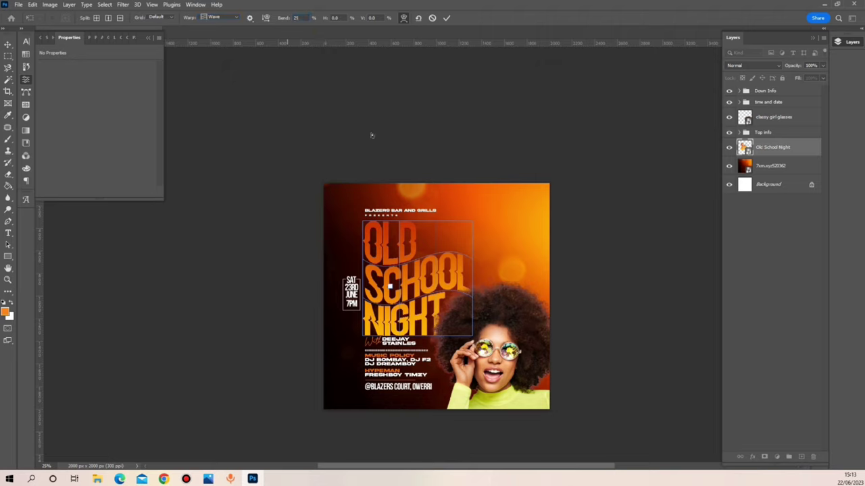
{"action": "left_click", "coordinate": [446, 17]}
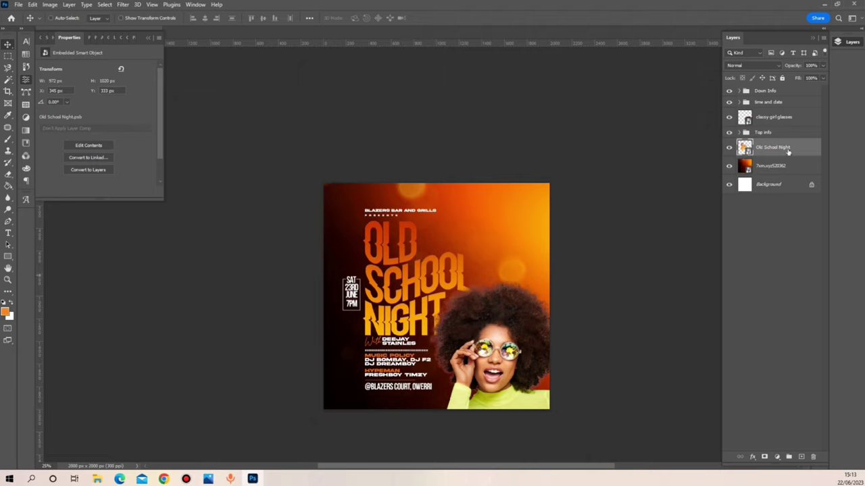
Step: Duplicate the warped Old School Night layer and rename the copy as "Text Glow"
{"action": "key", "text": "ctrl+j"}
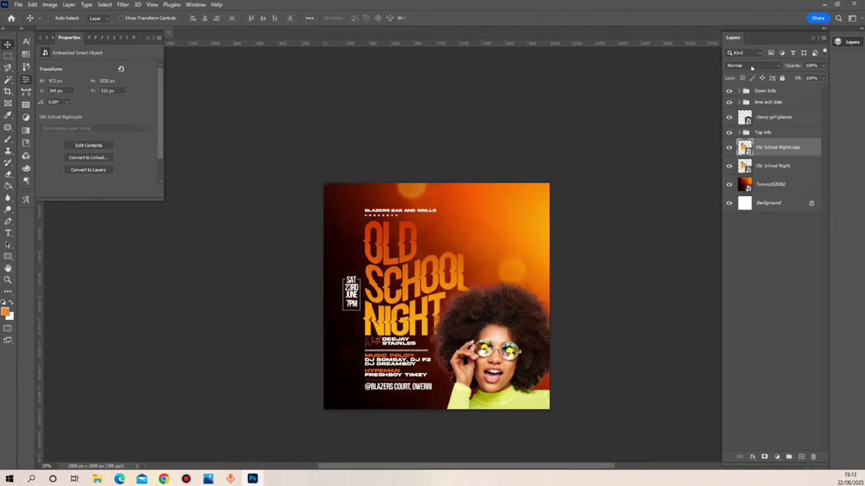
{"action": "double_click", "coordinate": [770, 148]}
{"action": "type", "text": "Text Glow"}
{"action": "key", "text": "Return"}
Step: Apply a Gaussian Blur with a 10.0 pixel radius to the Text Glow layer
{"action": "left_click", "coordinate": [123, 5]}
{"action": "mouse_move", "coordinate": [183, 115]}
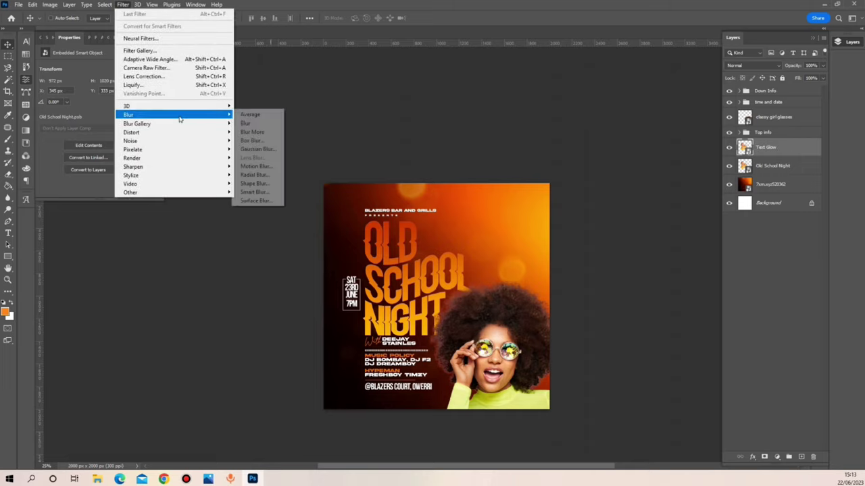
{"action": "left_click", "coordinate": [260, 148]}
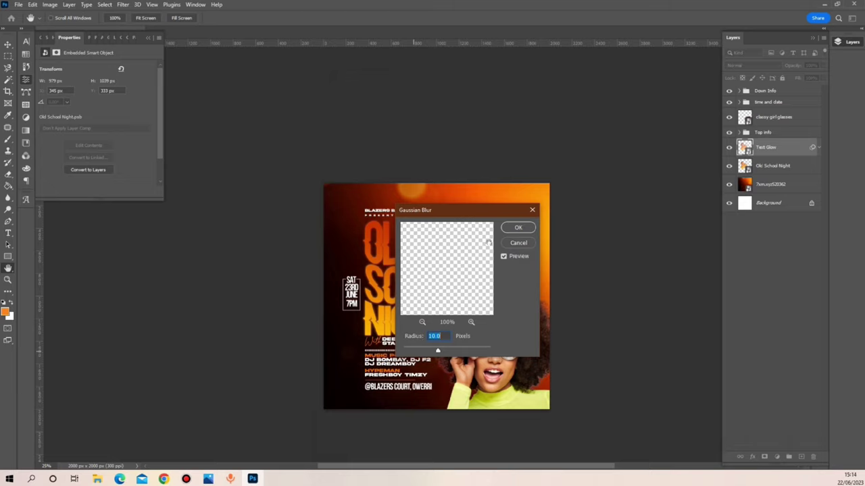
{"action": "left_click", "coordinate": [511, 228]}
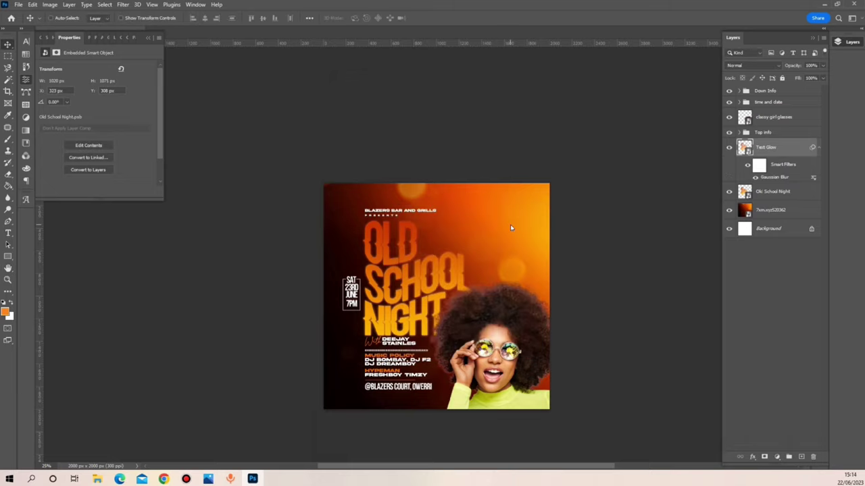
Step: Set the Text Glow layer's blend mode to Screen and group it with the Old School Night layer as "Title"
{"action": "left_click", "coordinate": [754, 65]}
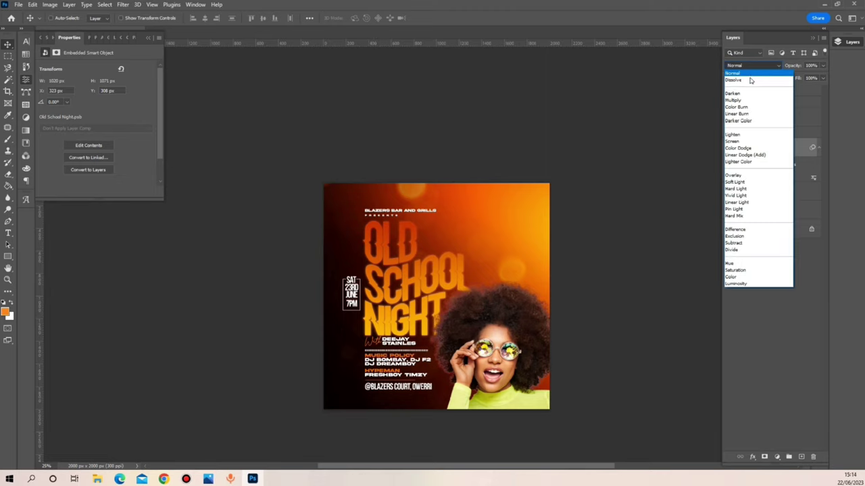
{"action": "left_click", "coordinate": [746, 142]}
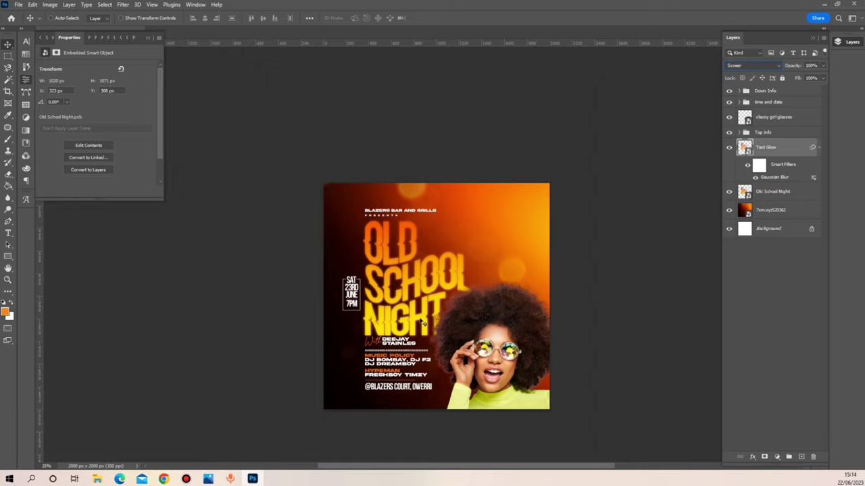
{"action": "left_click", "coordinate": [762, 193], "text": "ctrl"}
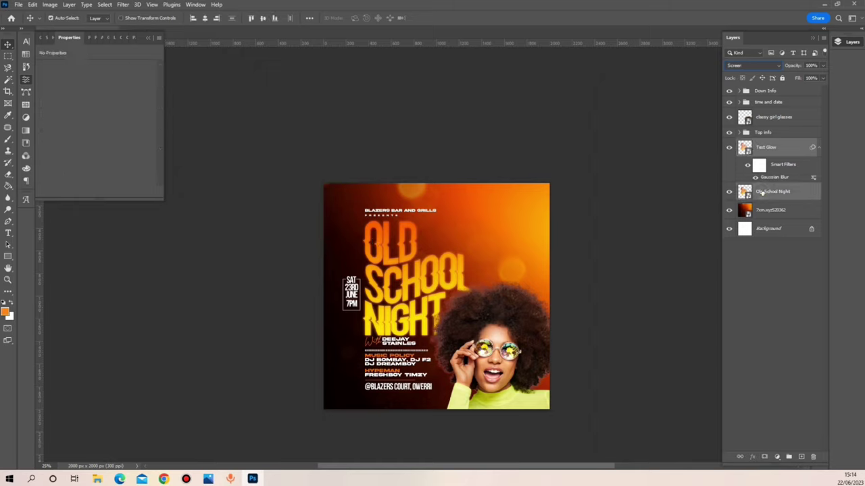
{"action": "key", "text": "ctrl+g"}
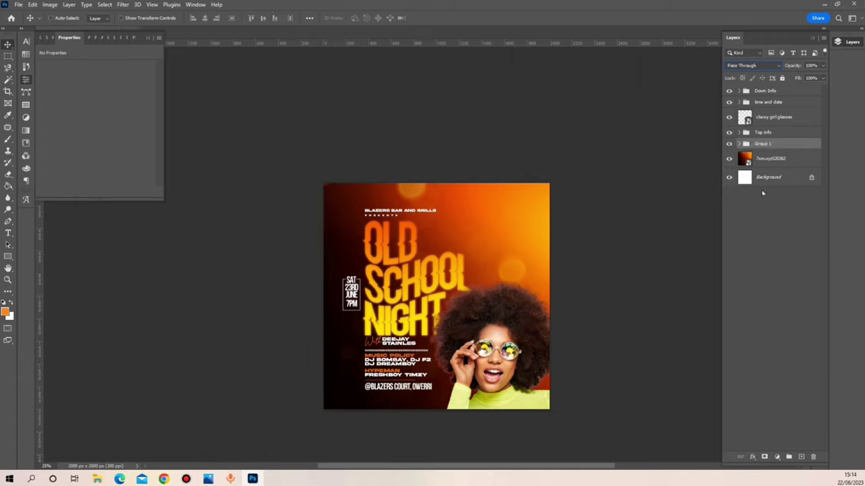
{"action": "double_click", "coordinate": [764, 144]}
{"action": "type", "text": "T"}
{"action": "key", "text": "Return"}
Step: Convert the Title, Top info, time and date, and Down Info groups together into one smart object
{"action": "left_click", "coordinate": [774, 134], "text": "shift"}
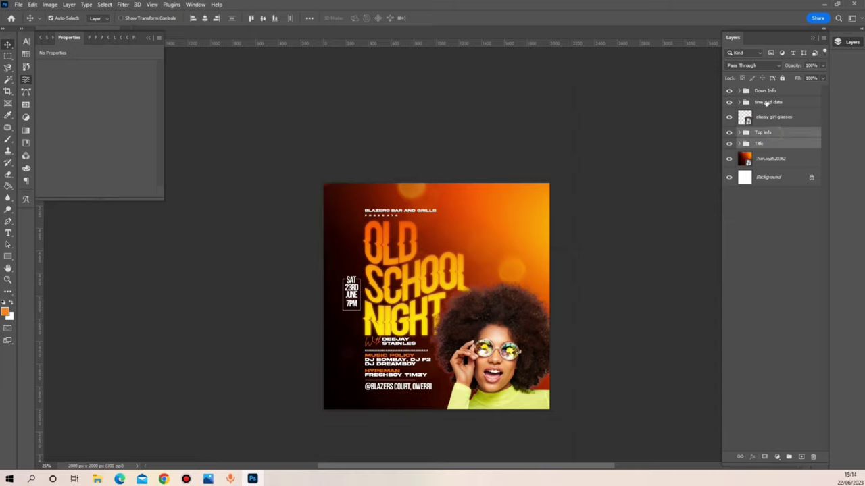
{"action": "left_click", "coordinate": [767, 102], "text": "shift"}
{"action": "left_click", "coordinate": [768, 92], "text": "shift"}
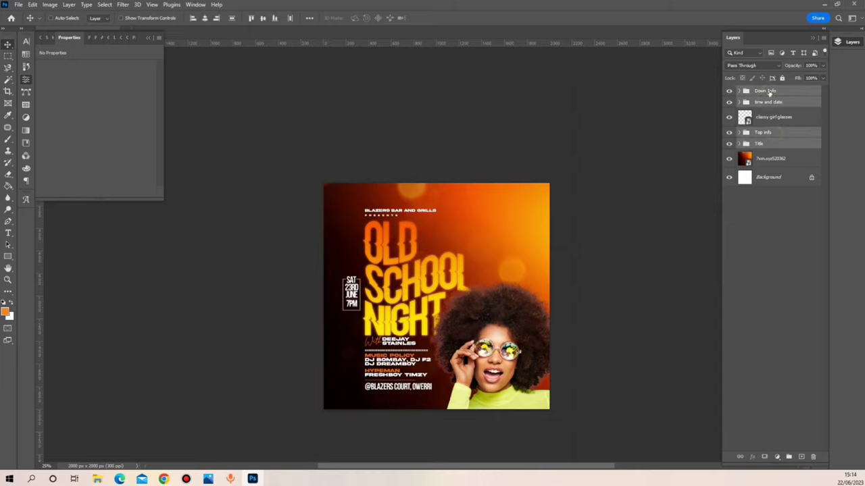
{"action": "right_click", "coordinate": [769, 93]}
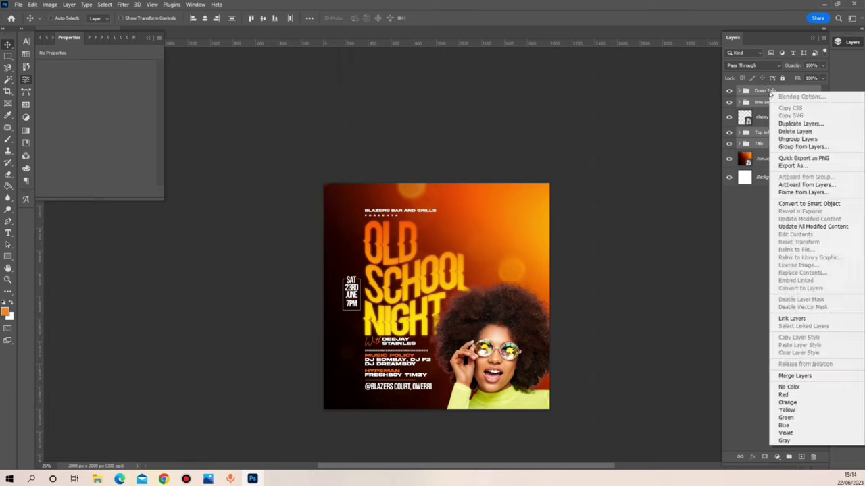
{"action": "left_click", "coordinate": [801, 204]}
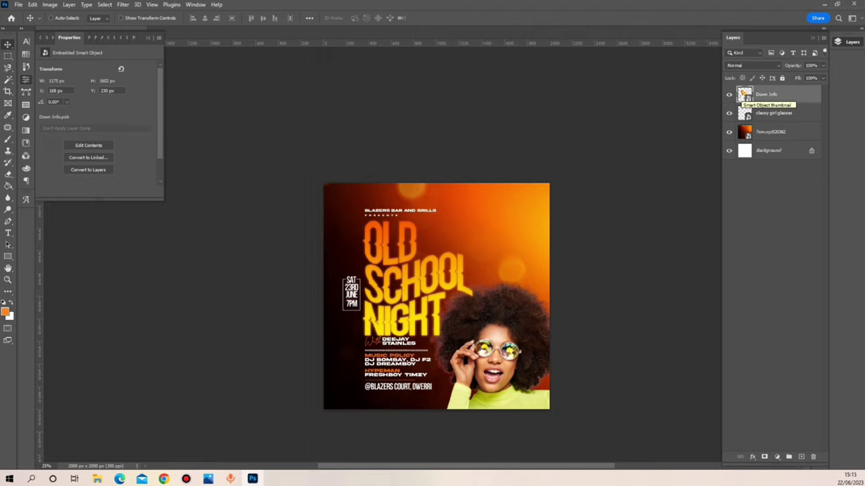
Step: Open the Down Info smart object's contents and enlarge its canvas to 8000 x 8000 pixels
{"action": "double_click", "coordinate": [743, 95]}
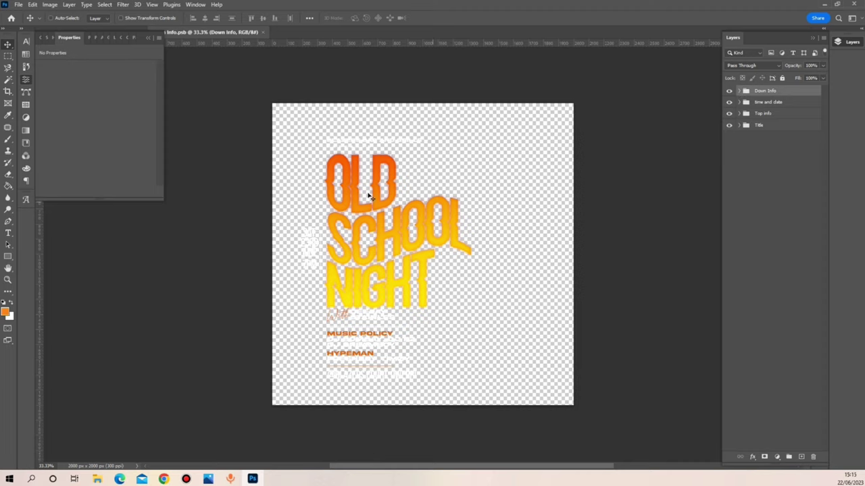
{"action": "left_click", "coordinate": [51, 6]}
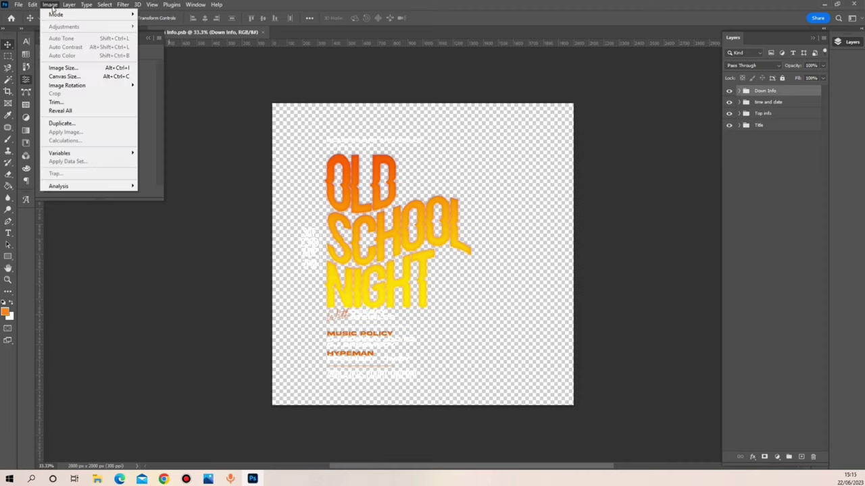
{"action": "left_click", "coordinate": [64, 76]}
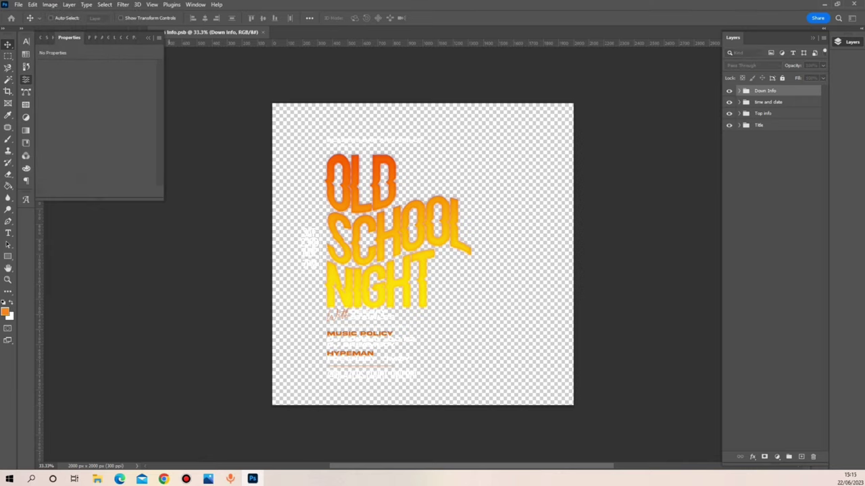
{"action": "left_click_drag", "start_coordinate": [304, 152], "coordinate": [410, 164]}
{"action": "left_click_drag", "start_coordinate": [392, 216], "coordinate": [399, 217]}
{"action": "type", "text": "8000"}
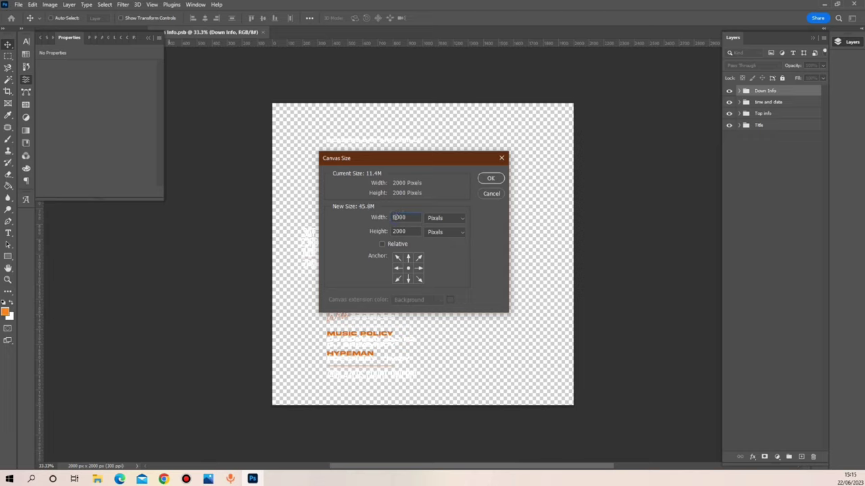
{"action": "left_click_drag", "start_coordinate": [392, 231], "coordinate": [396, 231]}
{"action": "type", "text": "8"}
{"action": "key", "text": "Escape"}
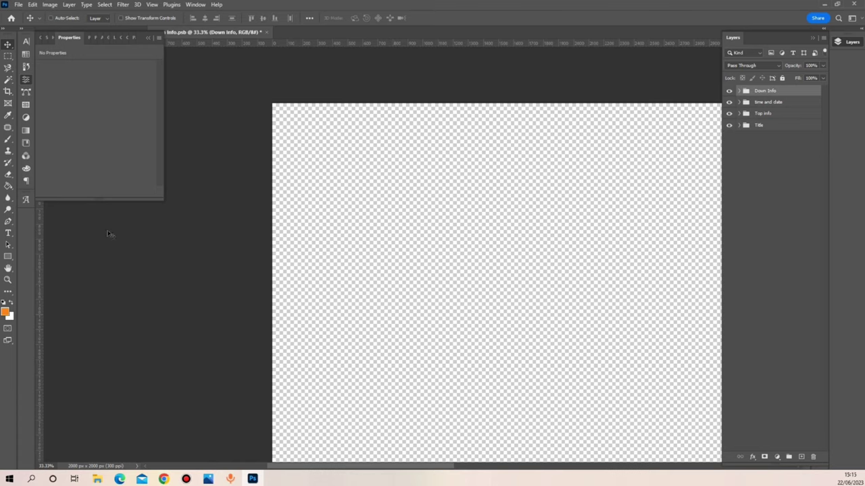
Step: Save the enlarged Down Info contents and return to the Untitled-1 flyer document
{"action": "left_click", "coordinate": [6, 280]}
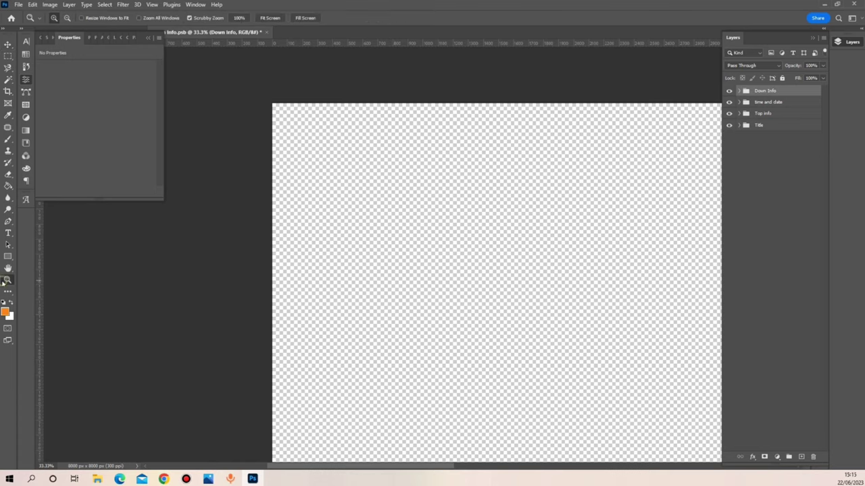
{"action": "left_click", "coordinate": [273, 17]}
{"action": "left_click_drag", "start_coordinate": [414, 243], "coordinate": [413, 251]}
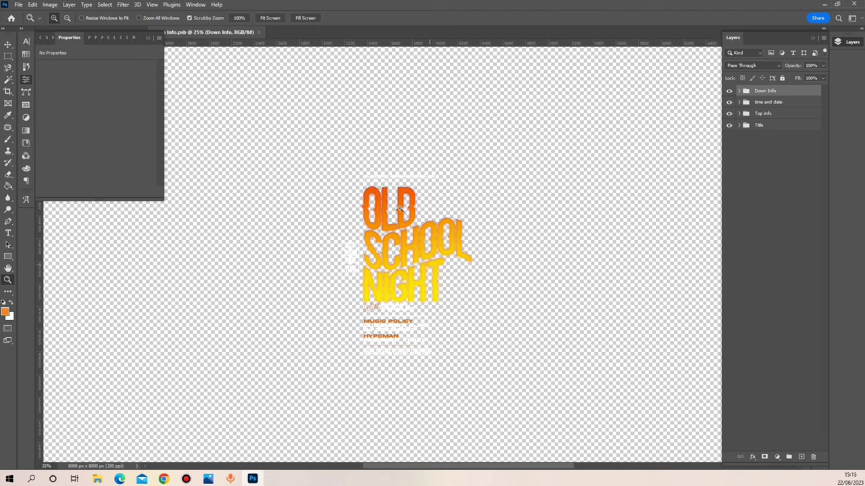
{"action": "left_click", "coordinate": [147, 37]}
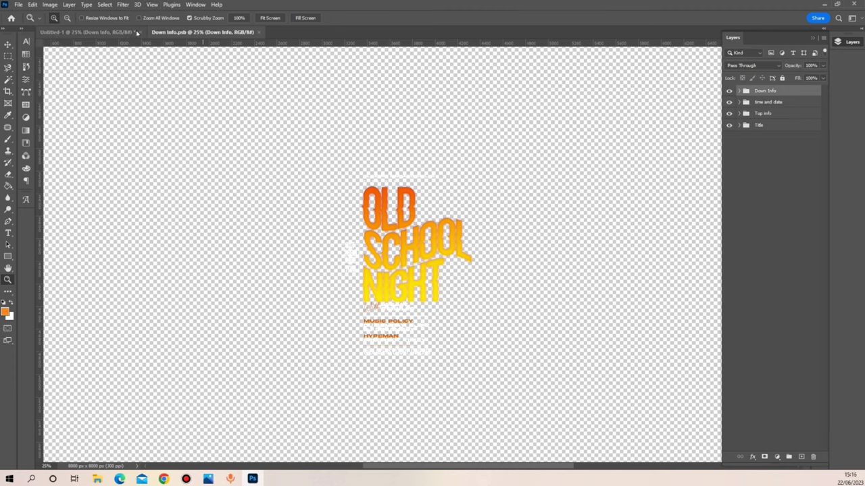
{"action": "left_click", "coordinate": [102, 32]}
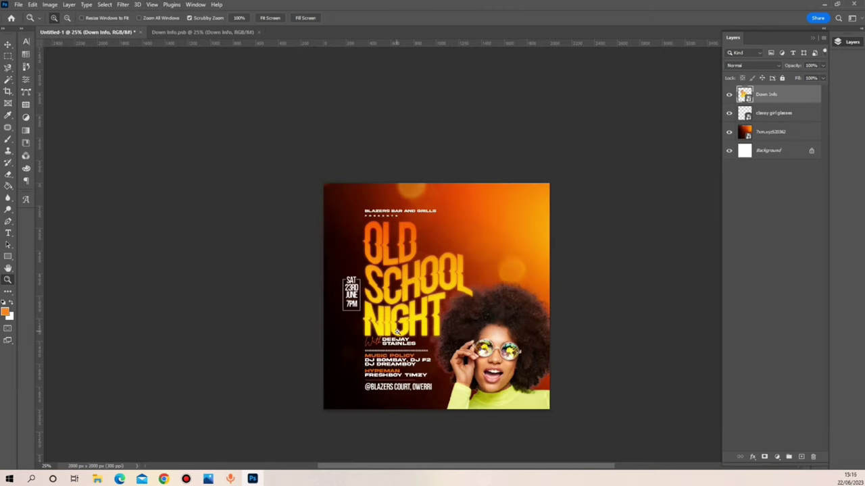
Step: Warp the Down Info smart object with the Wave style at a 10% bend and apply the transformation
{"action": "key", "text": "ctrl+t"}
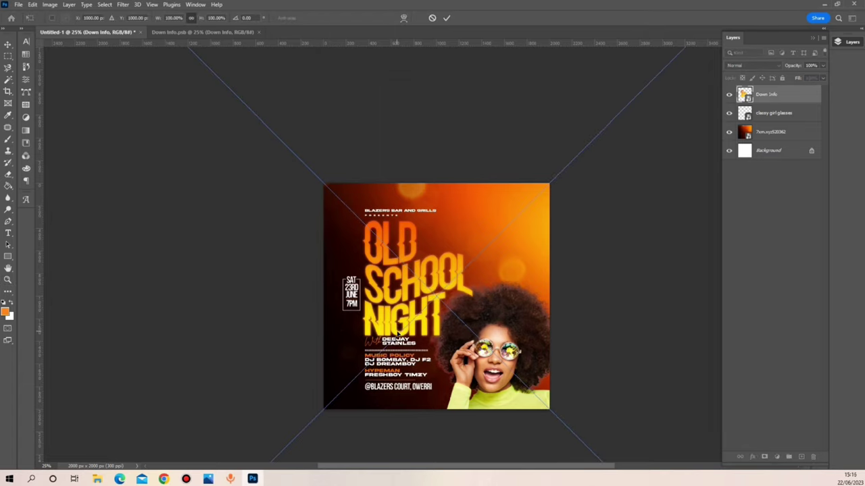
{"action": "left_click", "coordinate": [404, 18]}
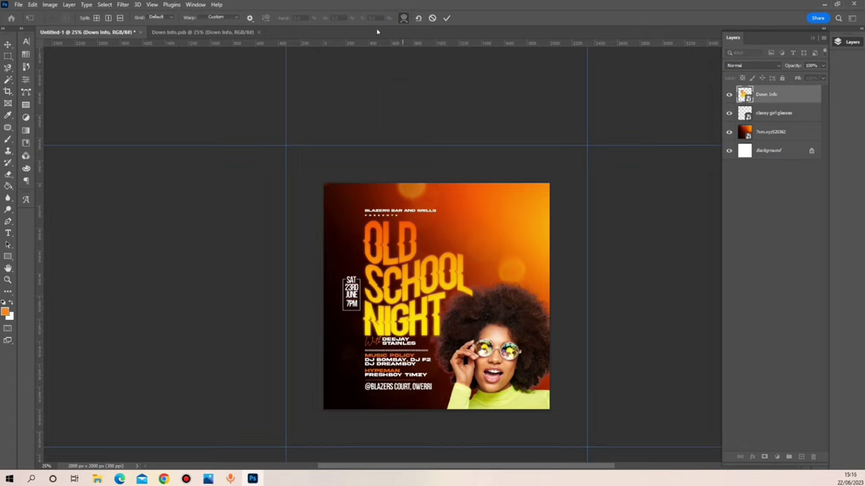
{"action": "left_click", "coordinate": [218, 17]}
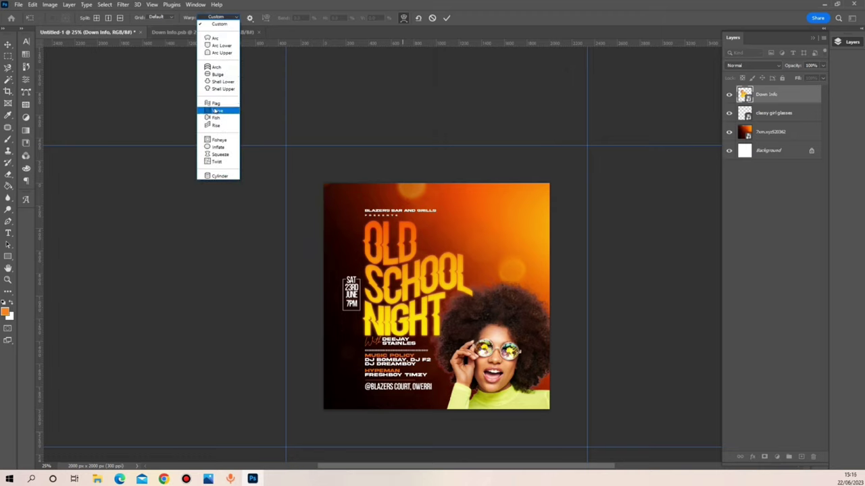
{"action": "left_click", "coordinate": [217, 110]}
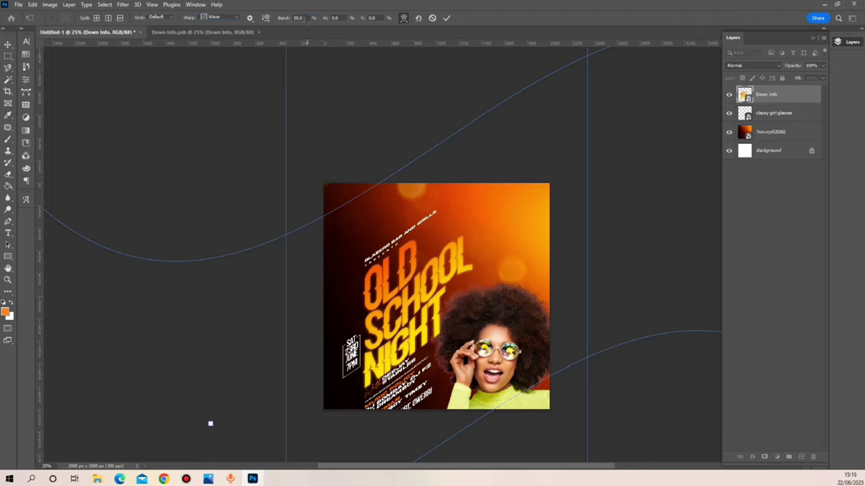
{"action": "type", "text": "5"}
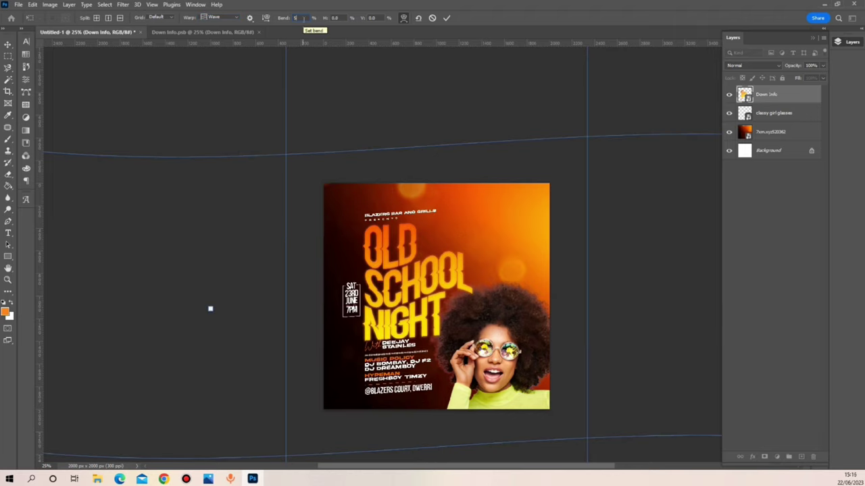
{"action": "key", "text": "Up"}
{"action": "key", "text": "Up"}
{"action": "key", "text": "Up"}
{"action": "key", "text": "Up"}
{"action": "key", "text": "Up"}
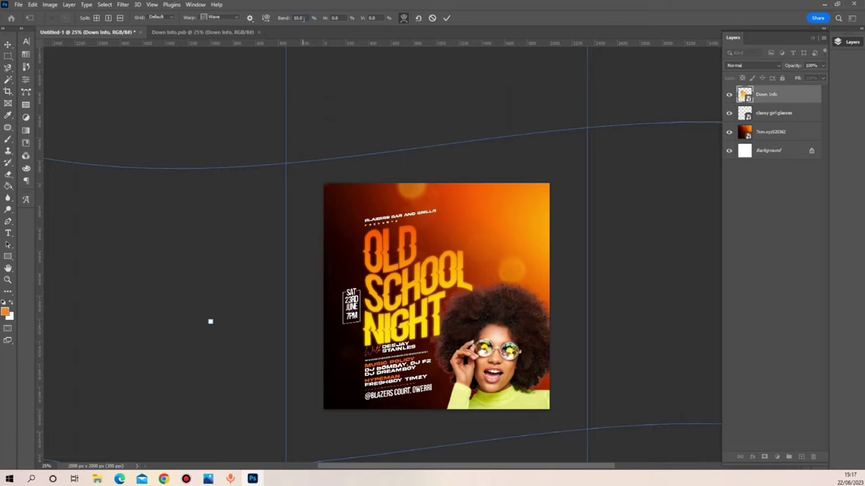
{"action": "key", "text": "Return"}
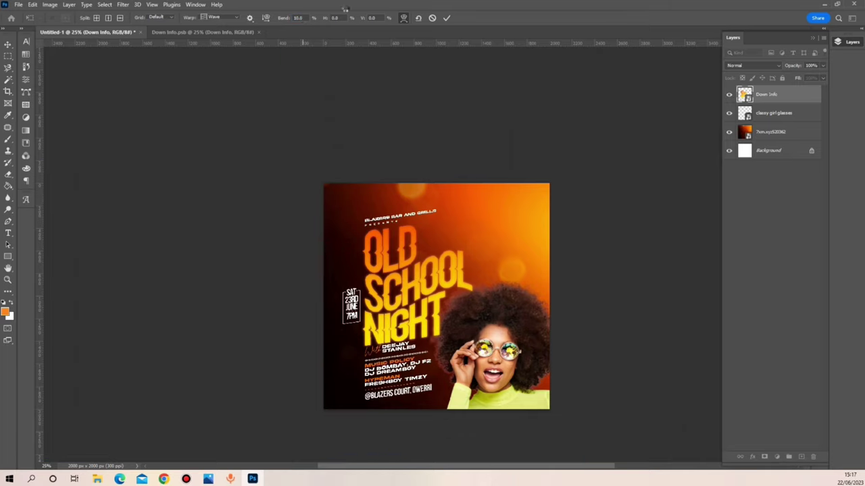
Step: Nudge the warped Down Info text block slightly upward on the flyer
{"action": "key", "text": "z"}
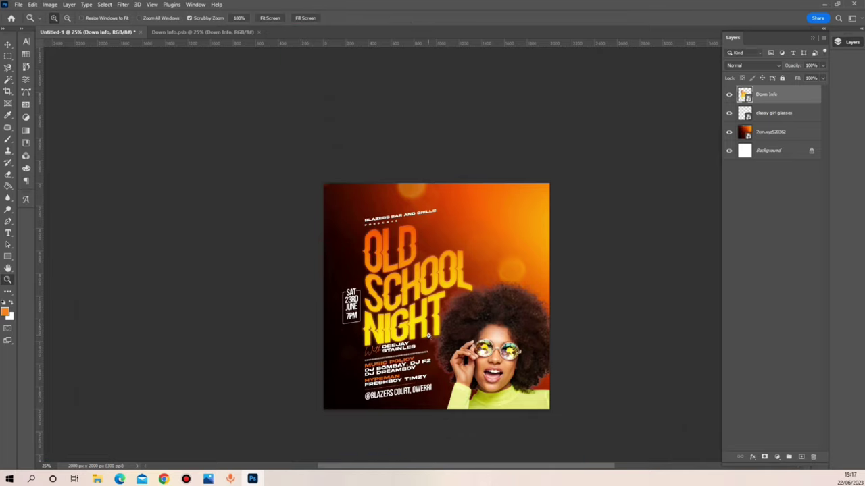
{"action": "left_click", "coordinate": [428, 335]}
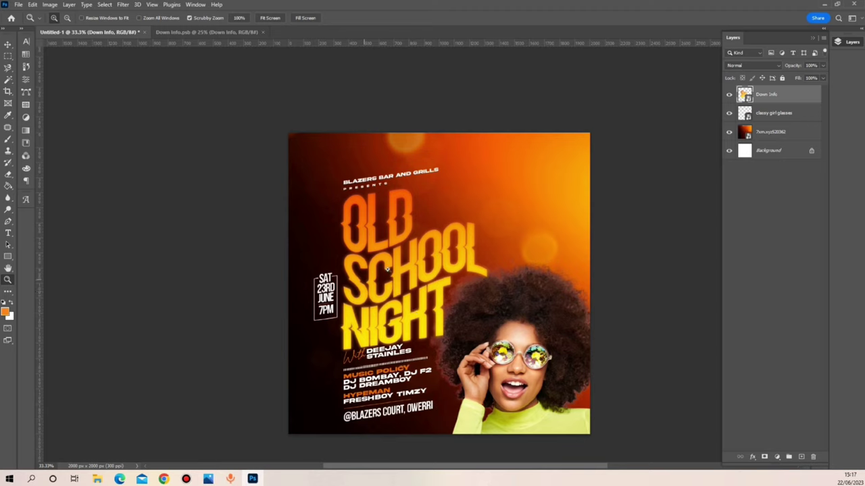
{"action": "key", "text": "v"}
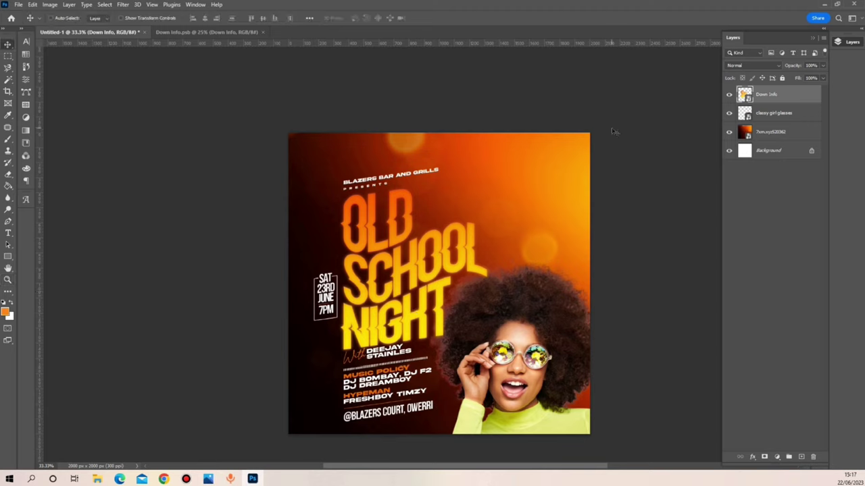
{"action": "key", "text": "shift+Up"}
{"action": "key", "text": "shift+Up"}
{"action": "key", "text": "shift+Up"}
{"action": "key", "text": "shift+Up"}
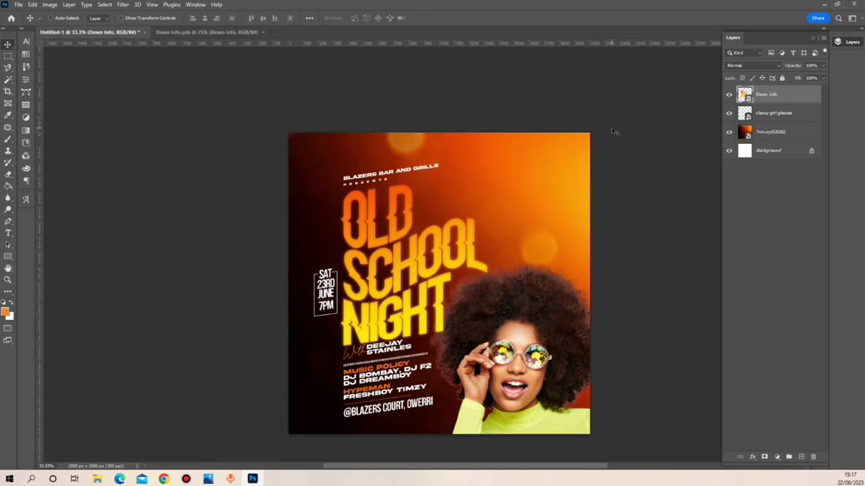
{"action": "key", "text": "shift+Up"}
{"action": "key", "text": "shift+Up"}
{"action": "key", "text": "shift+Up"}
{"action": "key", "text": "shift+Up"}
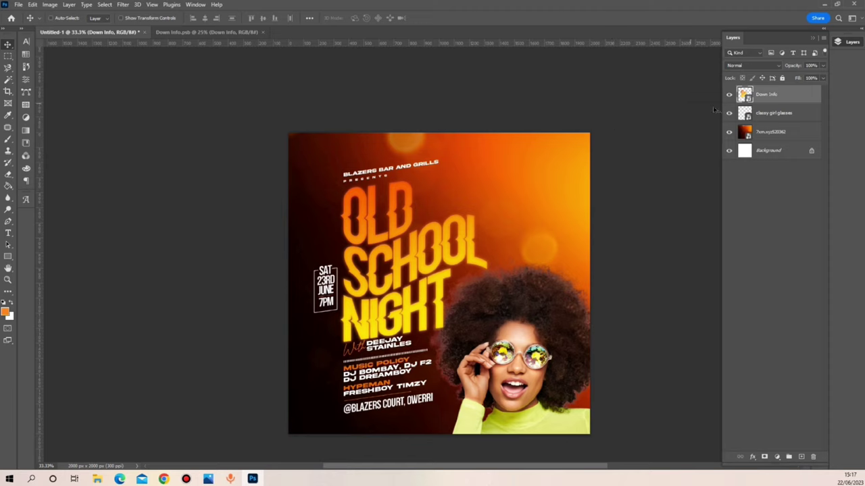
Step: Place the Down Info layer beneath the classy girl glasses layer and move the woman about 27 px left and 105 px up
{"action": "left_click_drag", "start_coordinate": [782, 100], "coordinate": [783, 124]}
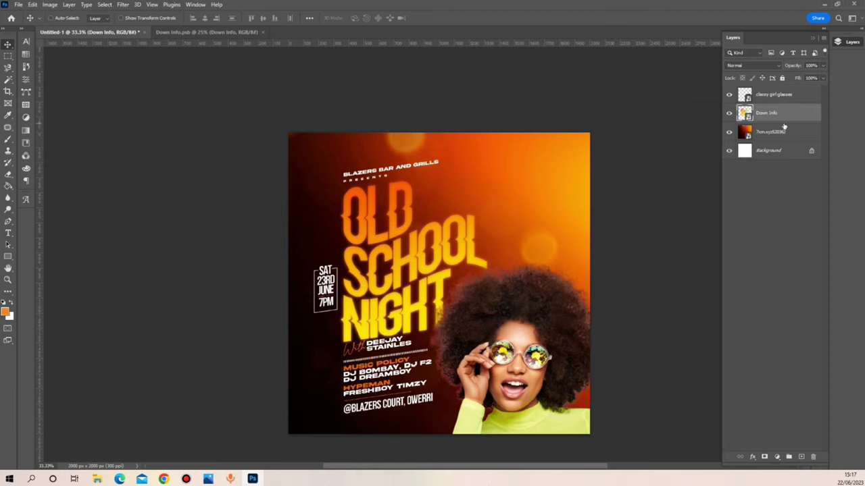
{"action": "left_click", "coordinate": [783, 93]}
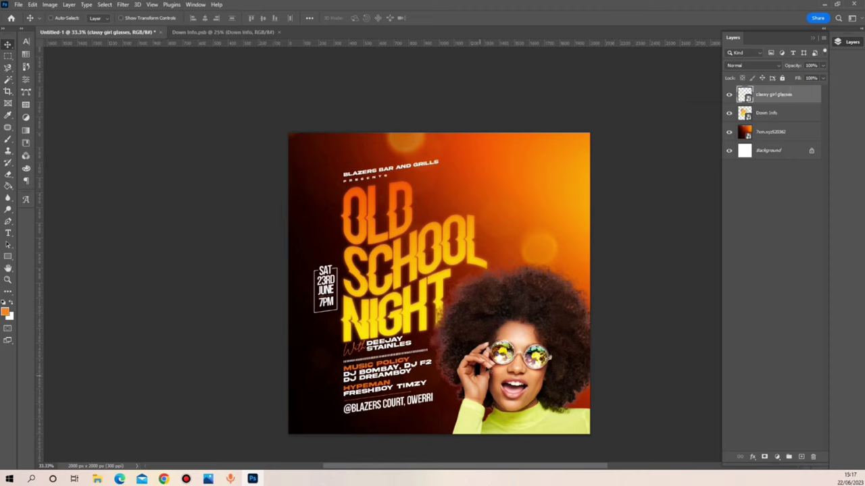
{"action": "right_click", "coordinate": [498, 365]}
{"action": "left_click", "coordinate": [524, 365]}
{"action": "left_click_drag", "start_coordinate": [537, 379], "coordinate": [530, 357]}
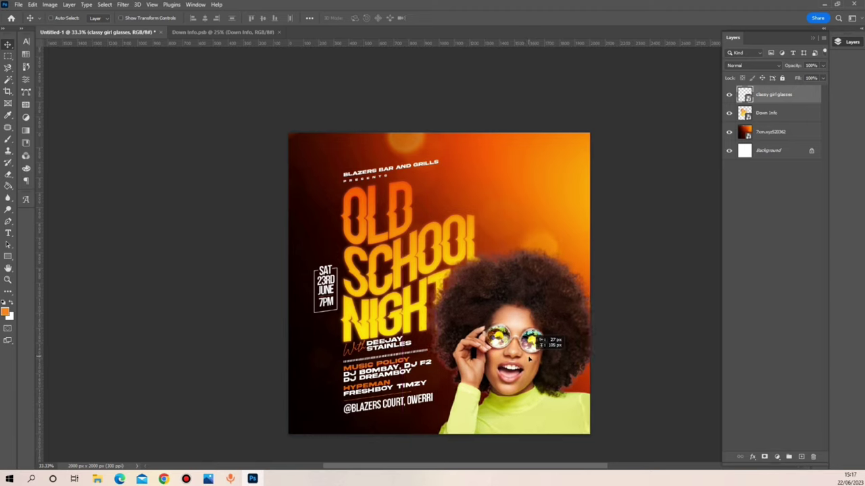
{"action": "left_click_drag", "start_coordinate": [531, 359], "coordinate": [531, 361]}
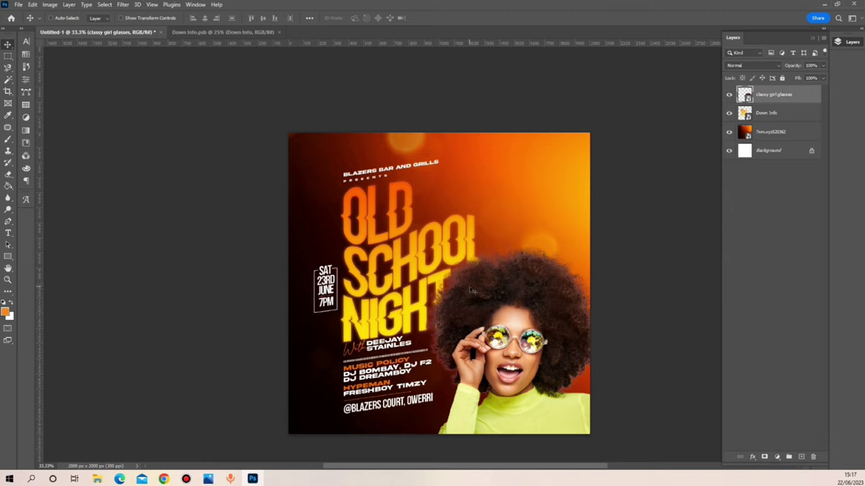
Step: Nudge the Down Info text block slightly to the left on the flyer
{"action": "right_click", "coordinate": [384, 319]}
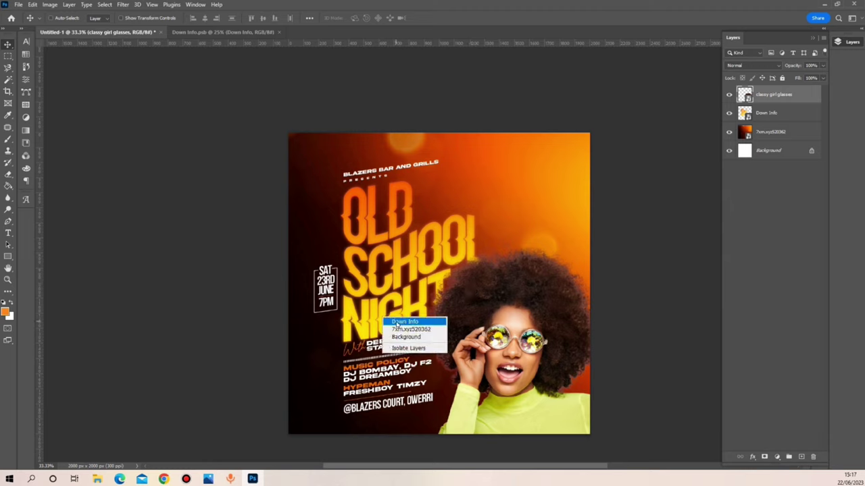
{"action": "left_click", "coordinate": [404, 322]}
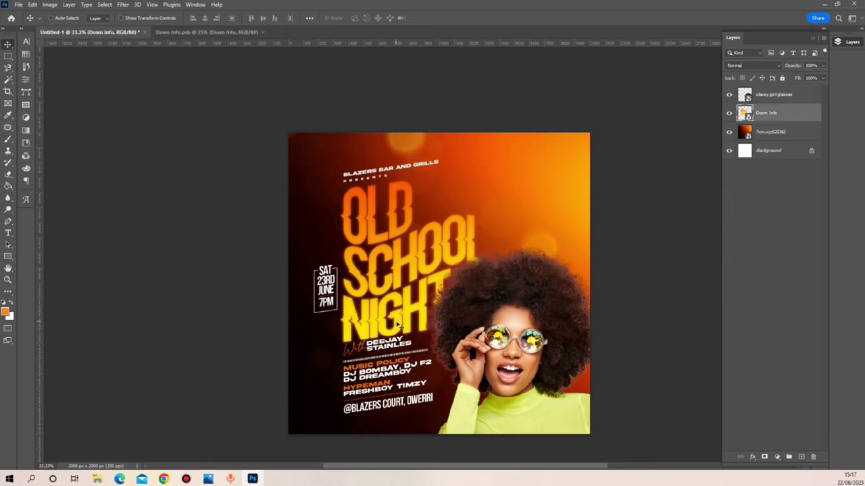
{"action": "key", "text": "Left"}
{"action": "key", "text": "Left"}
{"action": "key", "text": "Left"}
{"action": "key", "text": "Left"}
{"action": "key", "text": "Left"}
{"action": "key", "text": "Left"}
{"action": "key", "text": "Left"}
{"action": "key", "text": "Left"}
{"action": "key", "text": "Left"}
{"action": "key", "text": "Left"}
{"action": "key", "text": "Left"}
{"action": "key", "text": "Left"}
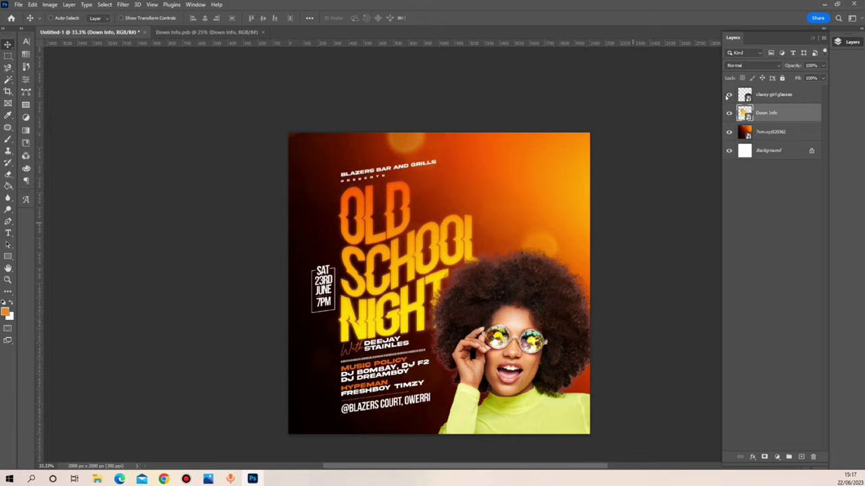
Step: Rename the Down Info layer as Texts
{"action": "double_click", "coordinate": [766, 114]}
{"action": "type", "text": "Texts"}
{"action": "key", "text": "Return"}
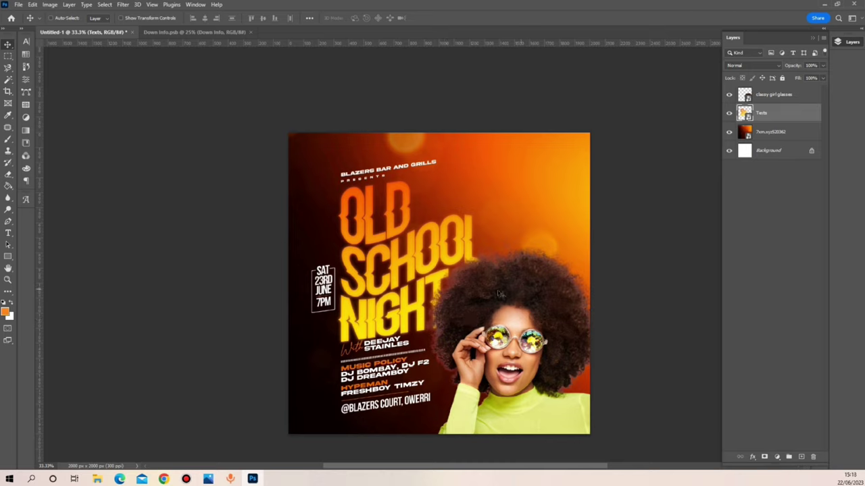
Step: Duplicate the 7xm.xyz520362 background layer above all other layers and set the copy's blend mode to Overlay
{"action": "left_click", "coordinate": [792, 131]}
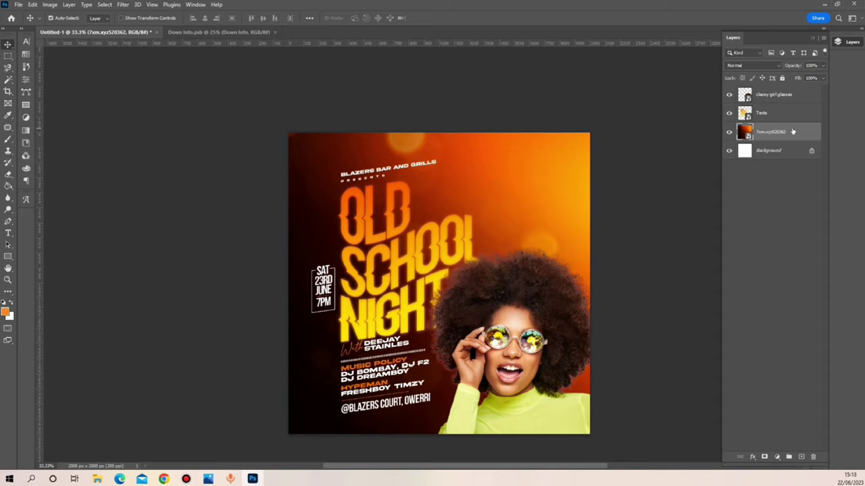
{"action": "key", "text": "ctrl+j"}
{"action": "left_click_drag", "start_coordinate": [792, 131], "coordinate": [766, 94]}
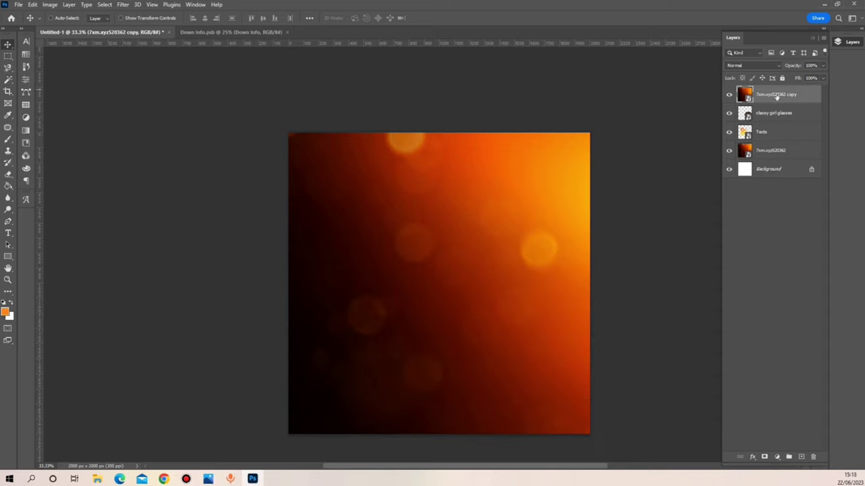
{"action": "left_click", "coordinate": [758, 65]}
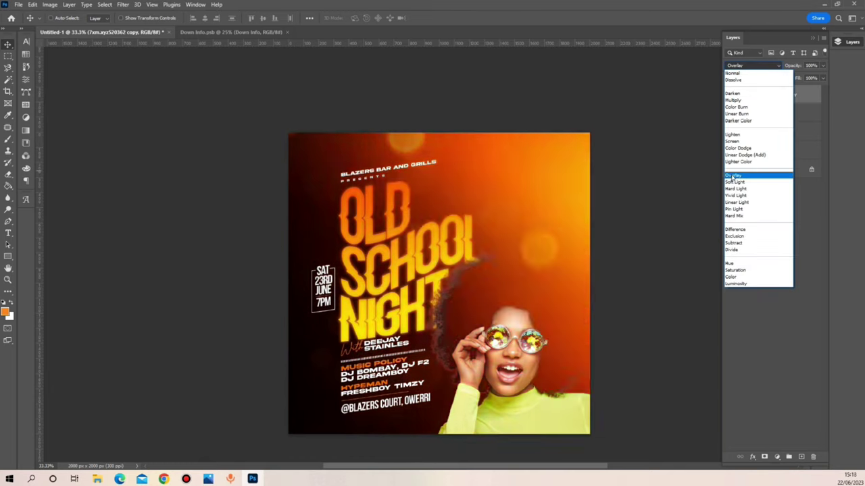
{"action": "left_click", "coordinate": [732, 176]}
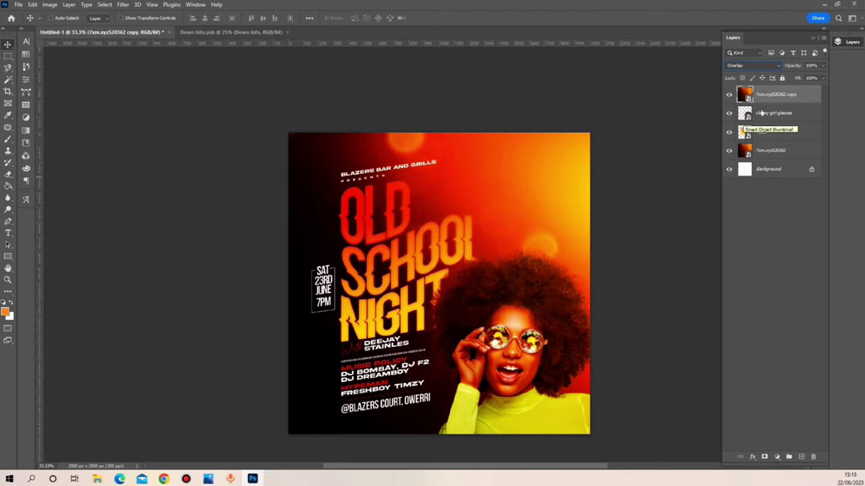
Step: Clip the Overlay background copy to the classy girl glasses layer and set its fill to 32%
{"action": "right_click", "coordinate": [778, 96]}
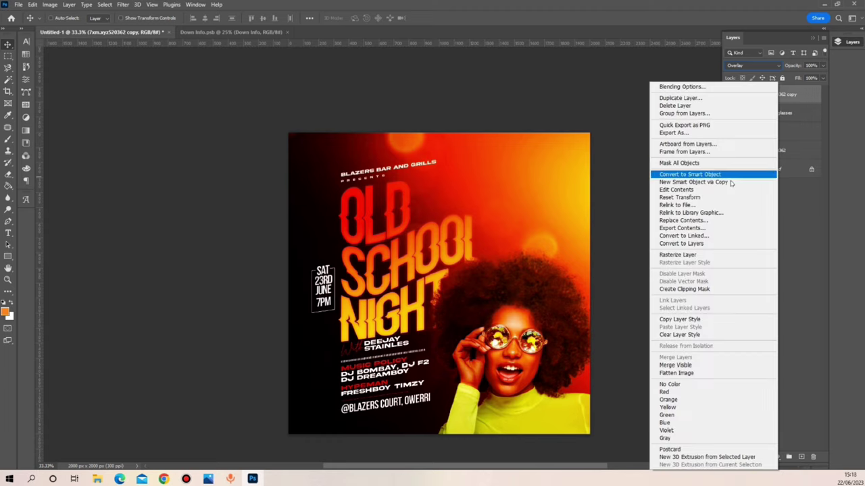
{"action": "left_click", "coordinate": [677, 289]}
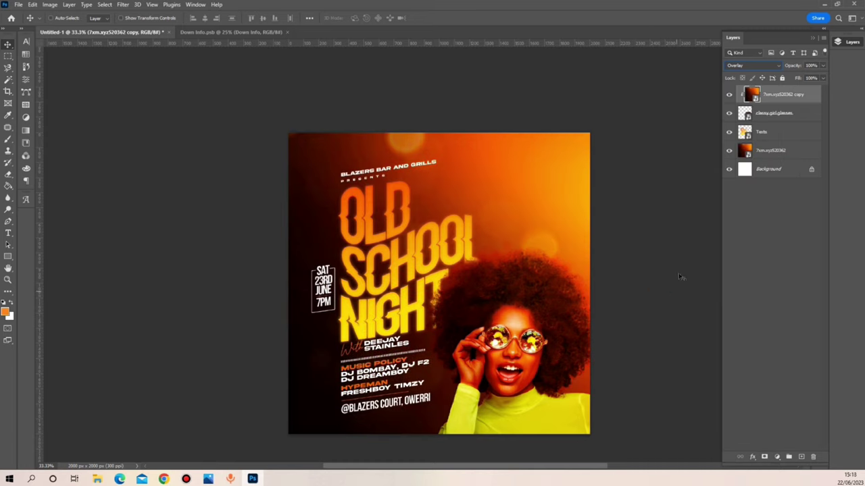
{"action": "left_click", "coordinate": [822, 78]}
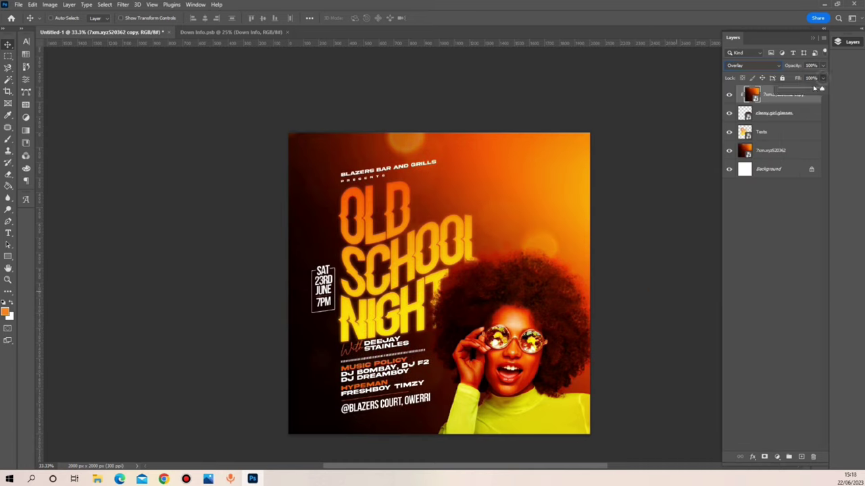
{"action": "left_click", "coordinate": [796, 89]}
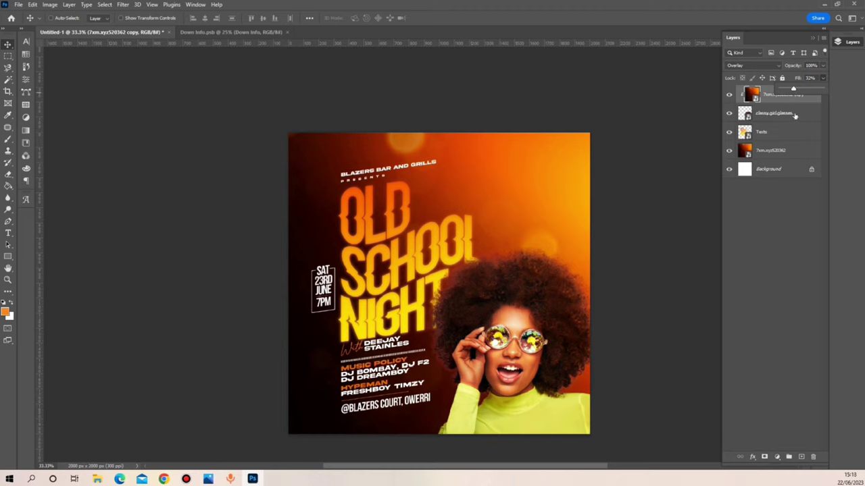
Step: Merge the clipped background copy with the classy girl glasses layer
{"action": "left_click", "coordinate": [794, 115]}
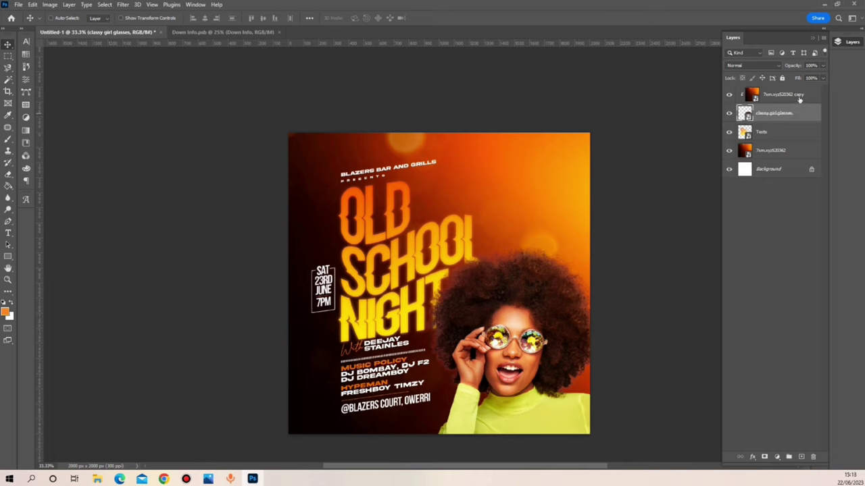
{"action": "left_click", "coordinate": [799, 98]}
{"action": "key", "text": "ctrl+e"}
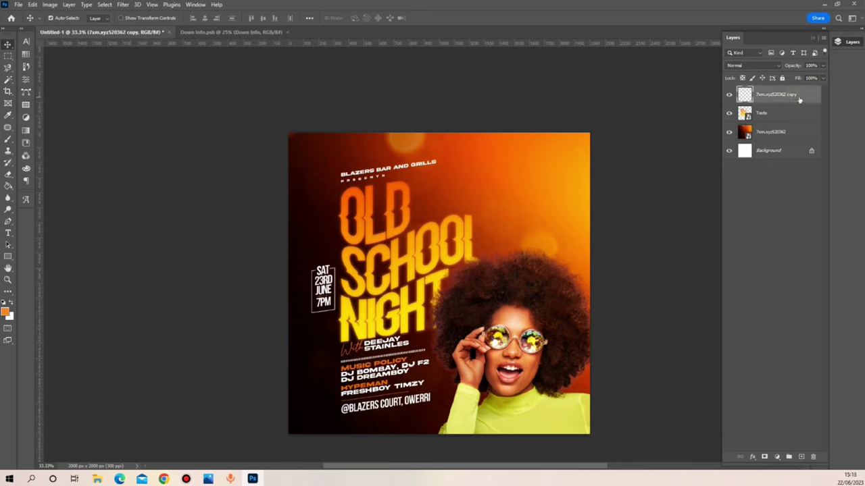
Step: Rename the merged woman layer as Model and convert it to a smart object
{"action": "double_click", "coordinate": [790, 95]}
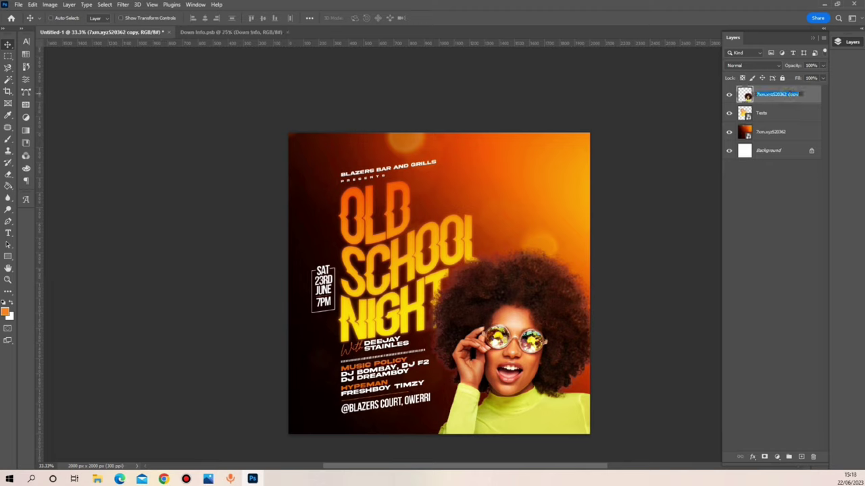
{"action": "type", "text": "Model"}
{"action": "key", "text": "Return"}
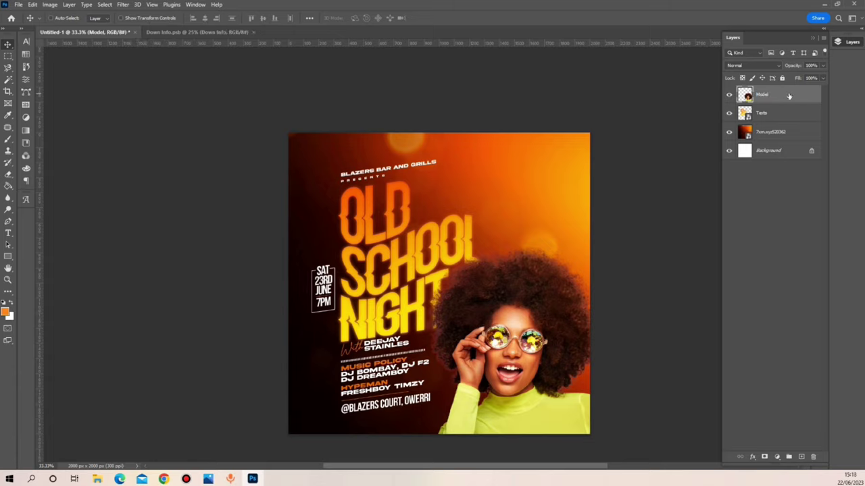
{"action": "right_click", "coordinate": [789, 97]}
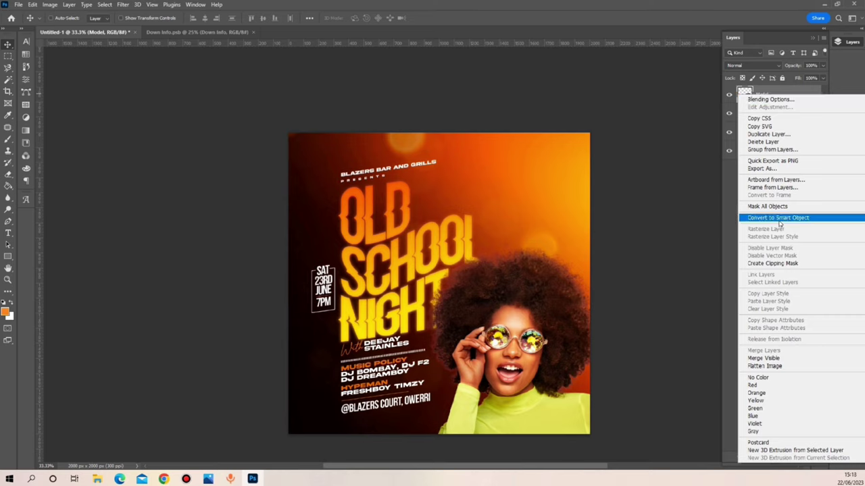
{"action": "left_click", "coordinate": [778, 218]}
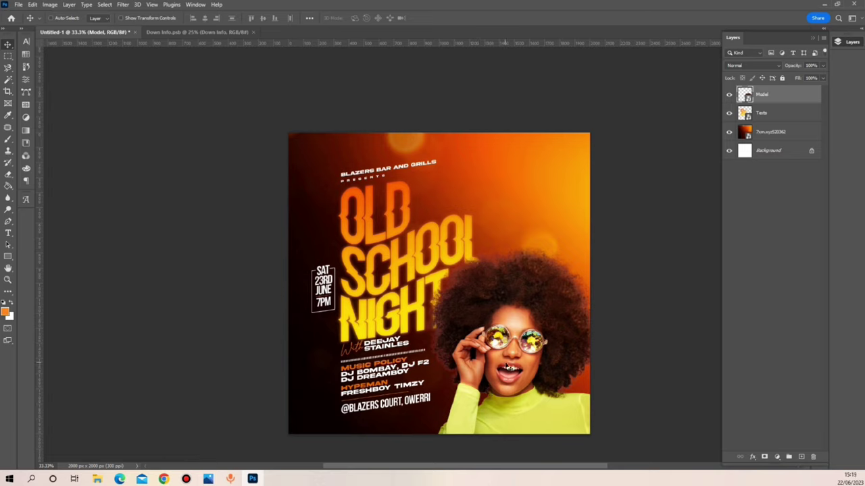
Step: Place the boombox image 7xm.xyz227483 (1) from the Tutorial folder as an embedded object
{"action": "scroll", "coordinate": [511, 333], "scroll_direction": "down", "scroll_amount": 1}
{"action": "scroll", "coordinate": [511, 330], "scroll_direction": "down", "scroll_amount": 2}
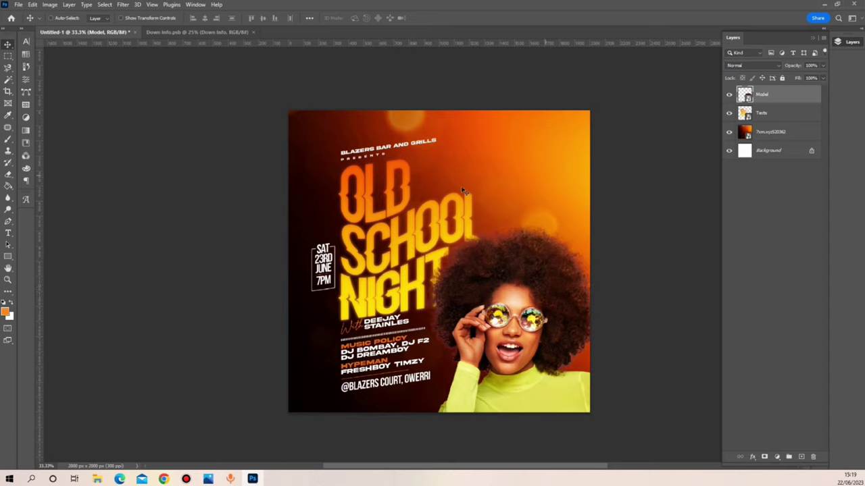
{"action": "left_click", "coordinate": [20, 4]}
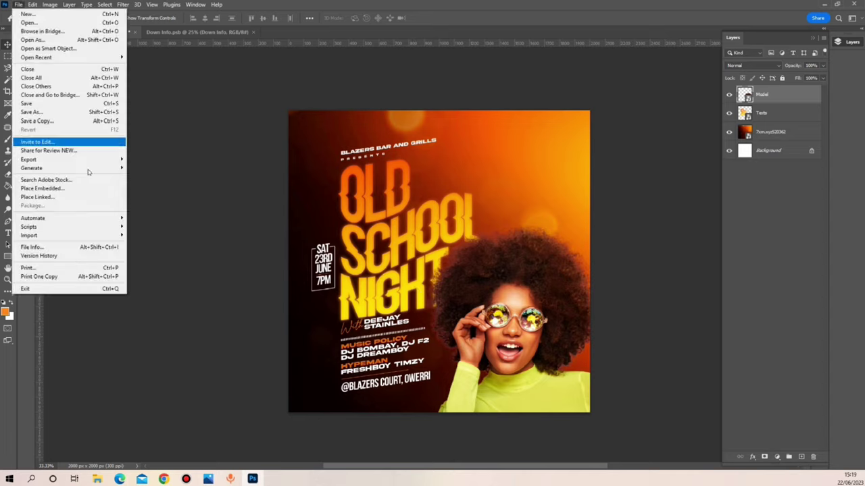
{"action": "left_click", "coordinate": [85, 189]}
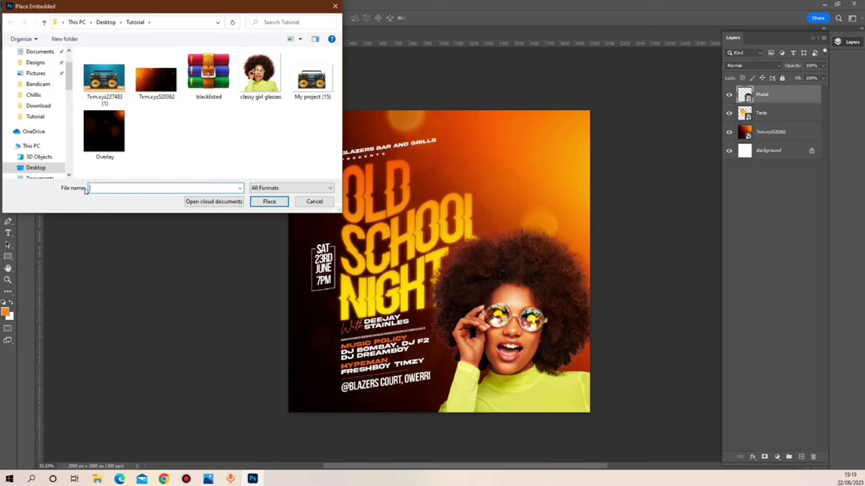
{"action": "double_click", "coordinate": [113, 86]}
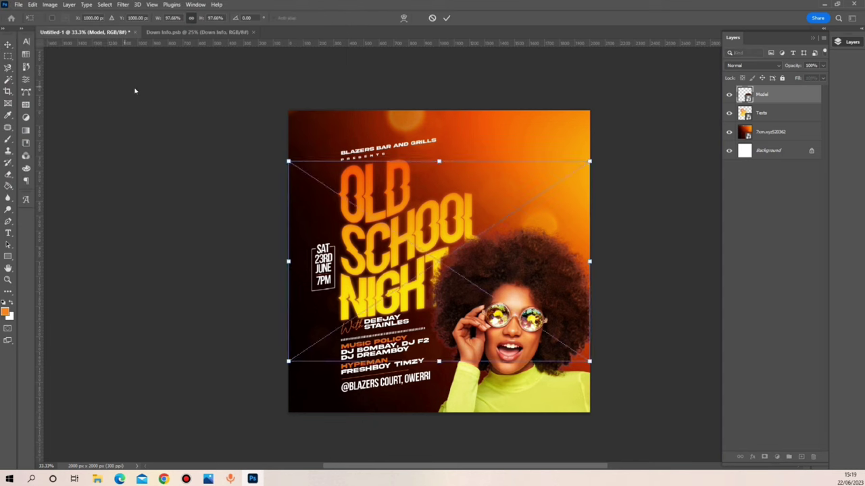
Step: Enlarge the boombox image, tilt it counterclockwise, and position it over the flyer's upper right area
{"action": "left_click_drag", "start_coordinate": [589, 361], "coordinate": [640, 434]}
{"action": "left_click_drag", "start_coordinate": [203, 414], "coordinate": [237, 423]}
{"action": "left_click_drag", "start_coordinate": [462, 140], "coordinate": [560, 169]}
{"action": "key", "text": "Return"}
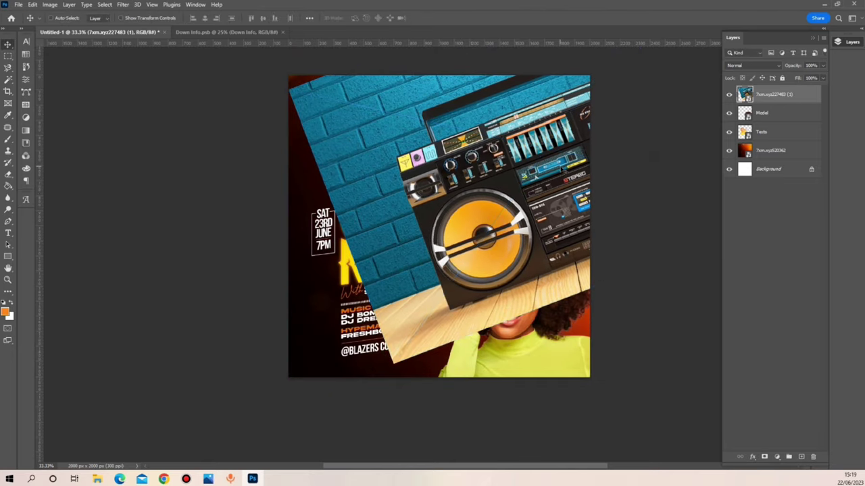
Step: Place the boombox layer directly beneath the Texts layer and set its blend mode to Soft Light
{"action": "scroll", "coordinate": [569, 220], "scroll_direction": "up", "scroll_amount": 3}
{"action": "left_click_drag", "start_coordinate": [802, 99], "coordinate": [790, 131]}
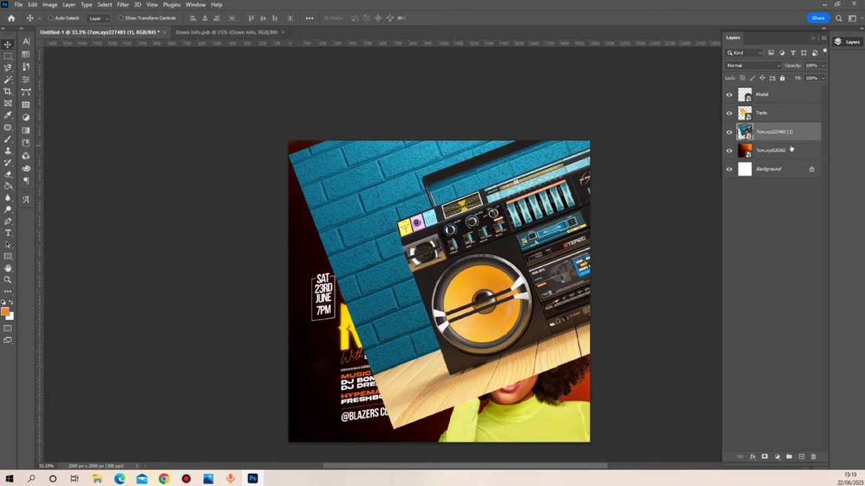
{"action": "left_click", "coordinate": [751, 65]}
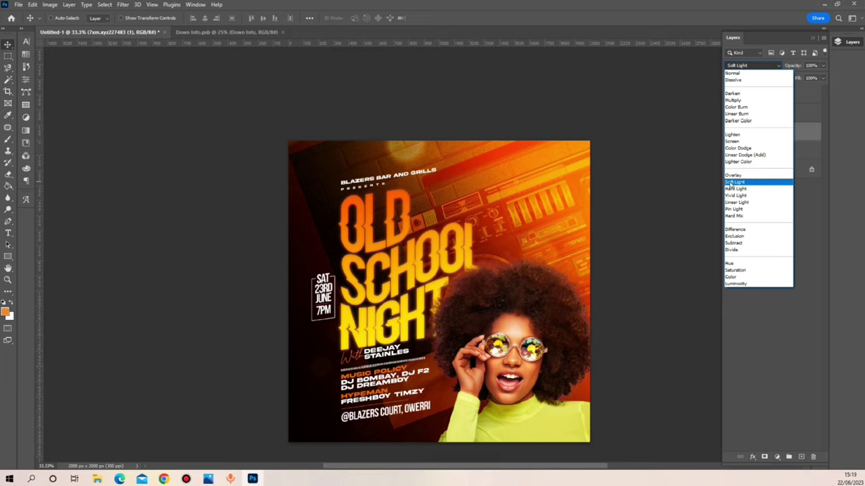
{"action": "left_click", "coordinate": [731, 182]}
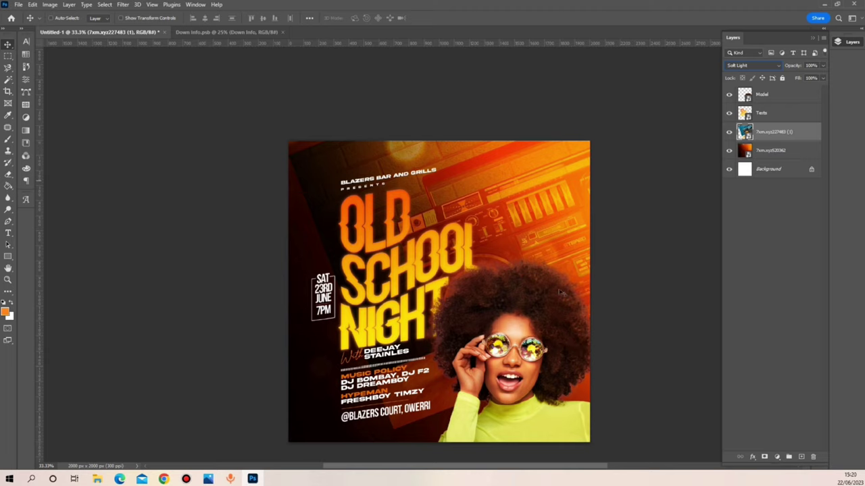
Step: Rasterize the boombox layer and erase its hard left and lower edges with a soft 1500 px Eraser
{"action": "right_click", "coordinate": [775, 129]}
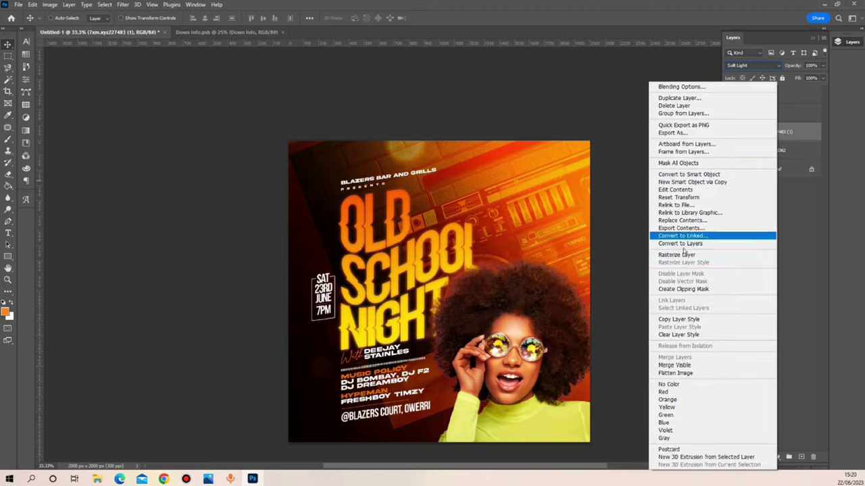
{"action": "left_click", "coordinate": [677, 257]}
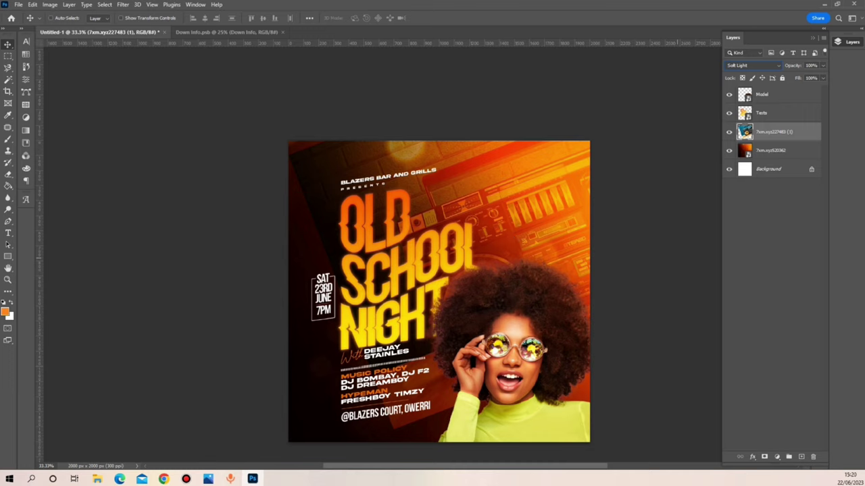
{"action": "left_click", "coordinate": [8, 174]}
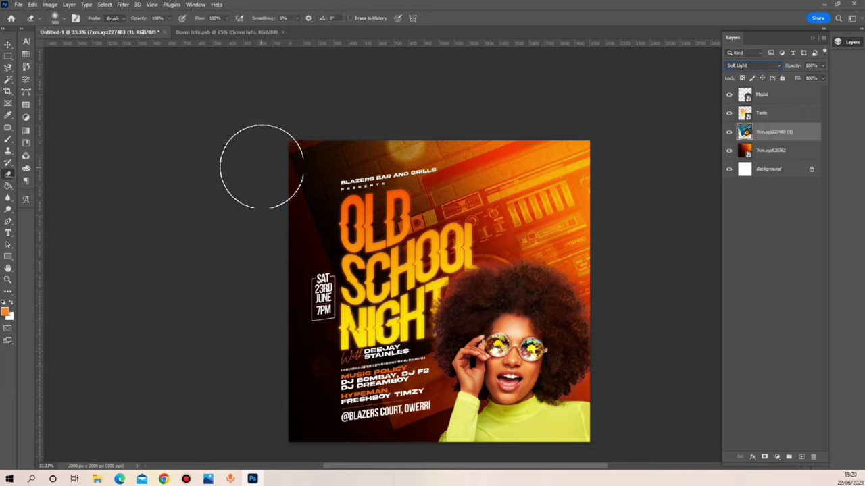
{"action": "key", "text": "bracketright"}
{"action": "key", "text": "bracketright"}
{"action": "key", "text": "bracketright"}
{"action": "key", "text": "bracketright"}
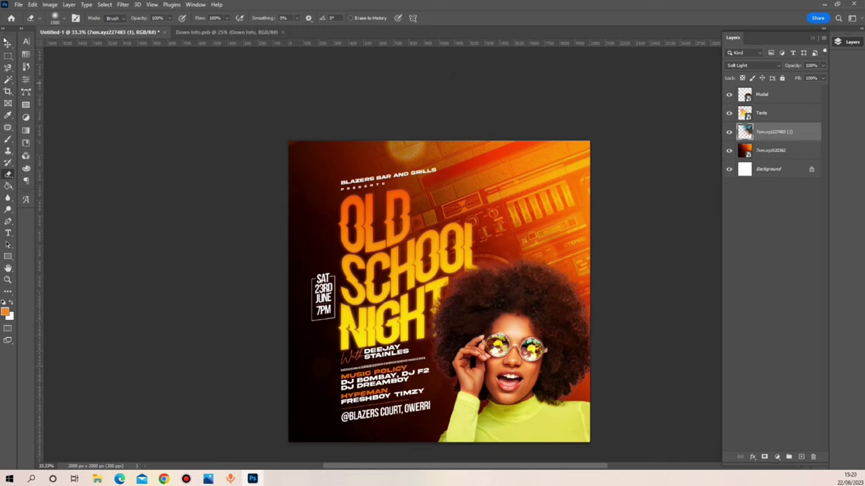
Step: Enlarge the Model layer slightly and shift the woman a little to the right
{"action": "left_click", "coordinate": [8, 45]}
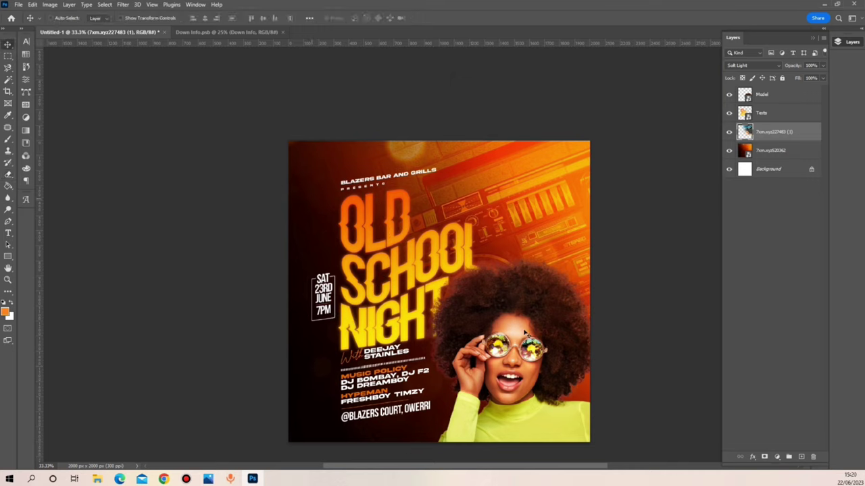
{"action": "right_click", "coordinate": [524, 392]}
{"action": "left_click", "coordinate": [534, 395]}
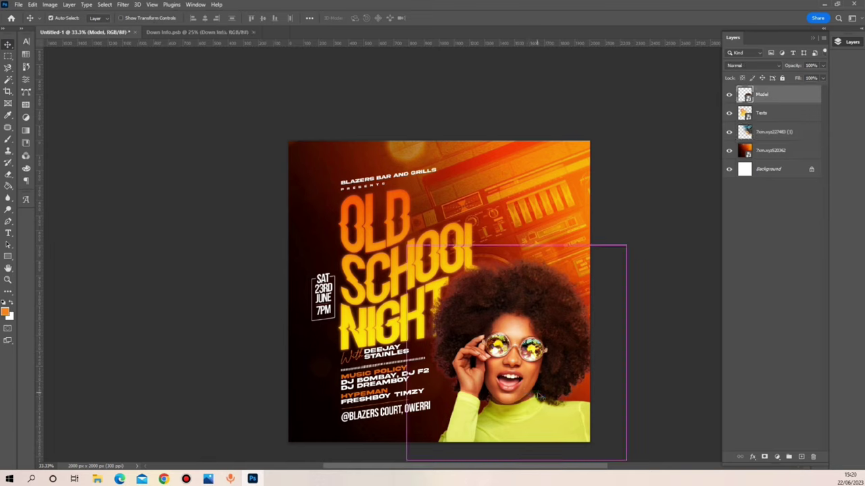
{"action": "key", "text": "ctrl+t"}
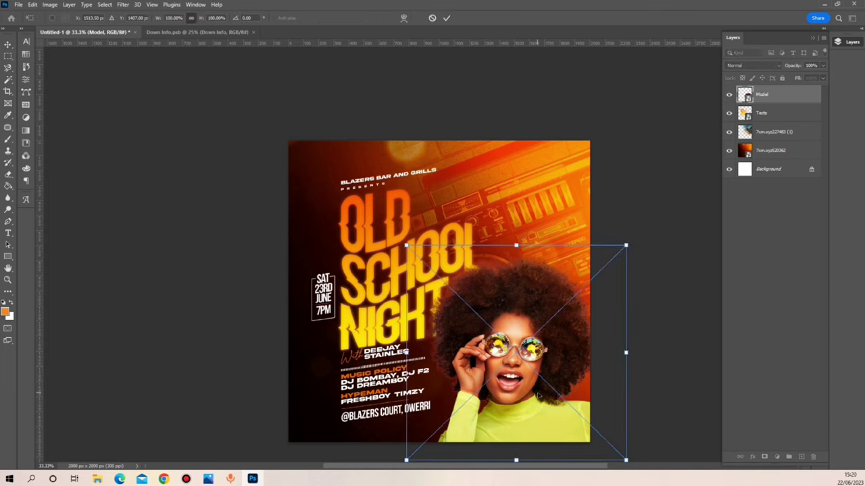
{"action": "left_click_drag", "start_coordinate": [628, 358], "coordinate": [639, 364]}
{"action": "key", "text": "Return"}
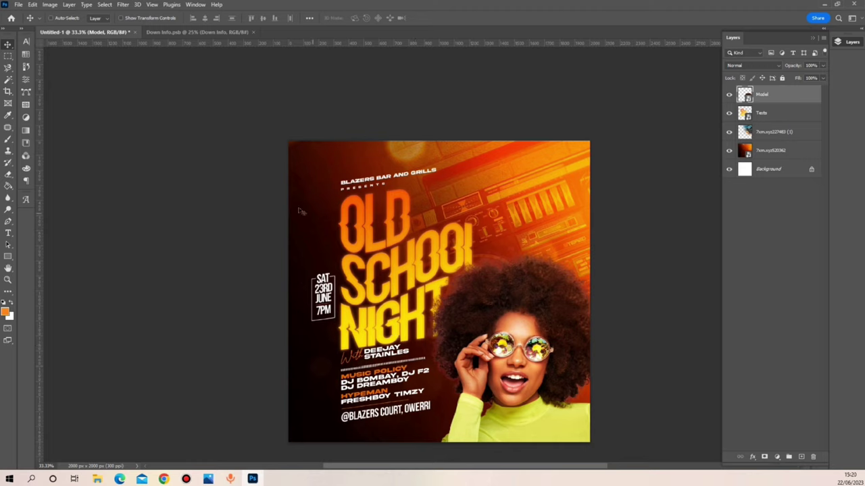
Step: Embed the My project (15) boombox image, scale it to about 12%, rotate it about -23°, and position it at the flyer's upper left edge
{"action": "left_click", "coordinate": [19, 5]}
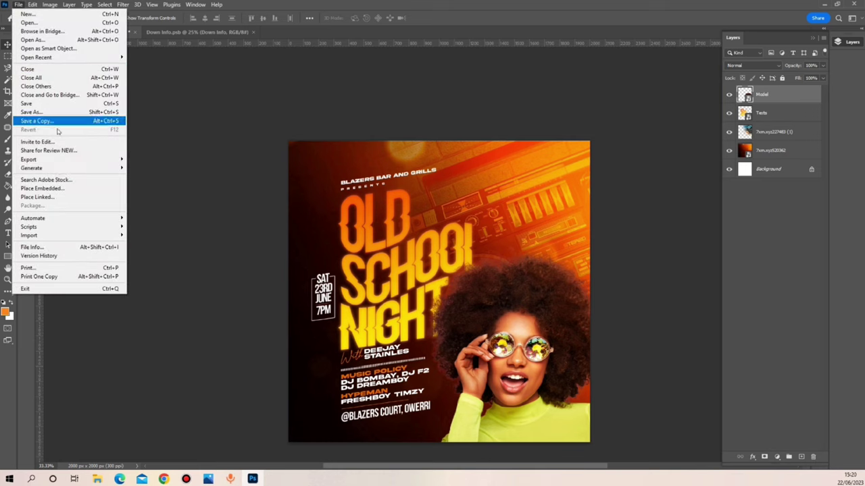
{"action": "left_click", "coordinate": [60, 190]}
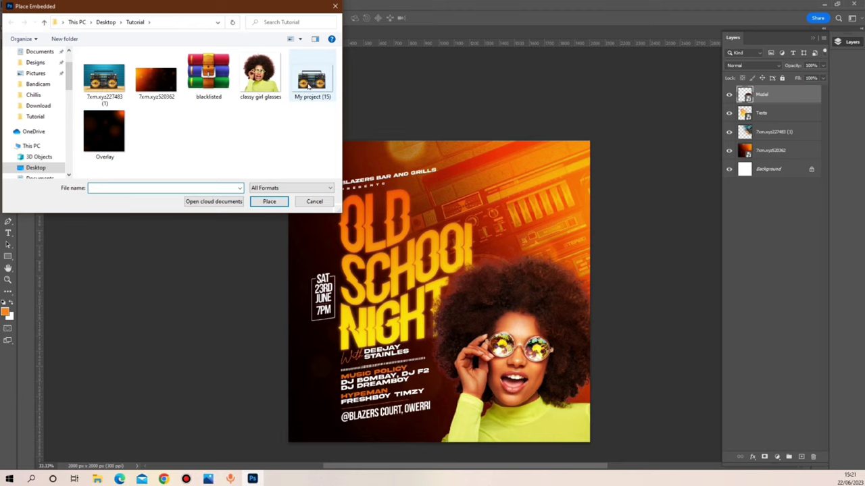
{"action": "double_click", "coordinate": [310, 87]}
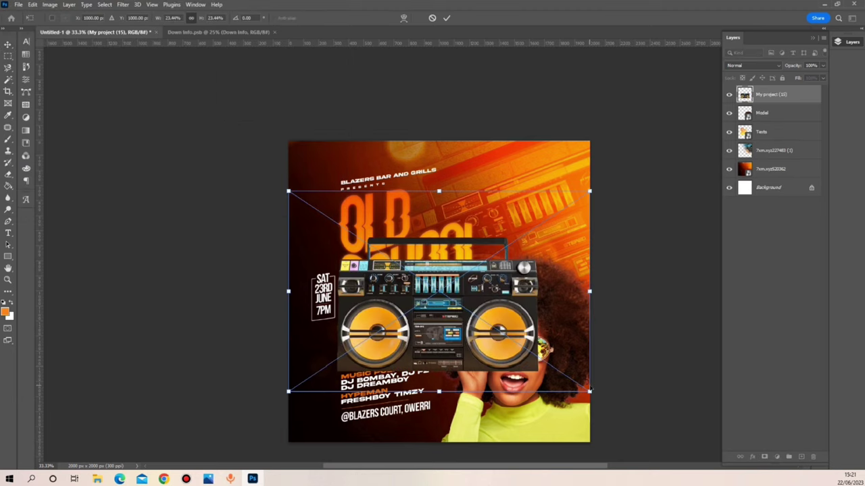
{"action": "left_click_drag", "start_coordinate": [589, 391], "coordinate": [542, 315]}
{"action": "left_click_drag", "start_coordinate": [471, 306], "coordinate": [322, 250]}
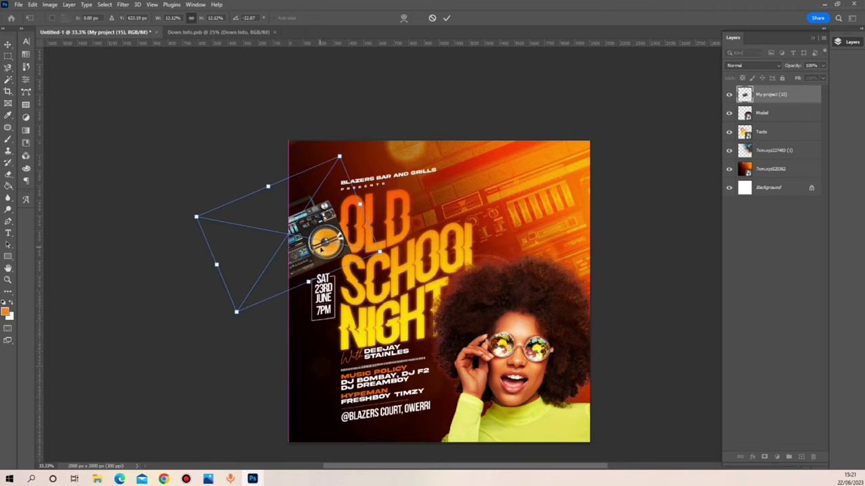
{"action": "key", "text": "Return"}
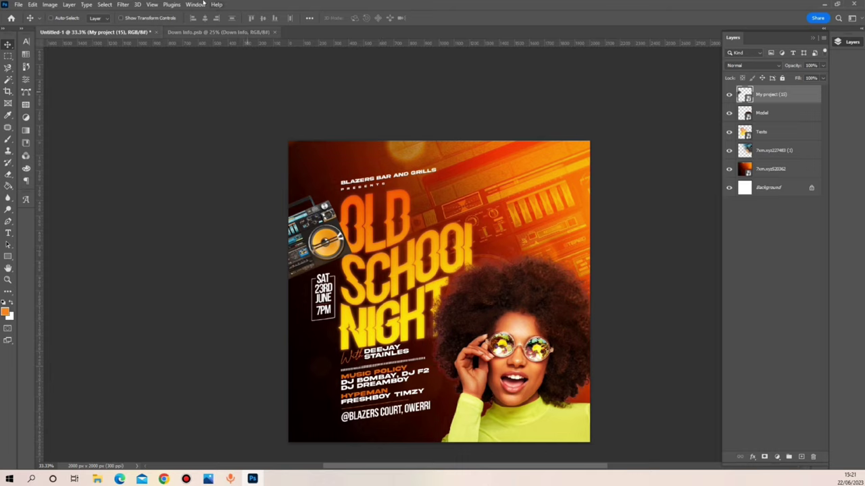
Step: Apply a Gaussian Blur with a radius of about 10 pixels to the small boombox
{"action": "left_click", "coordinate": [124, 7]}
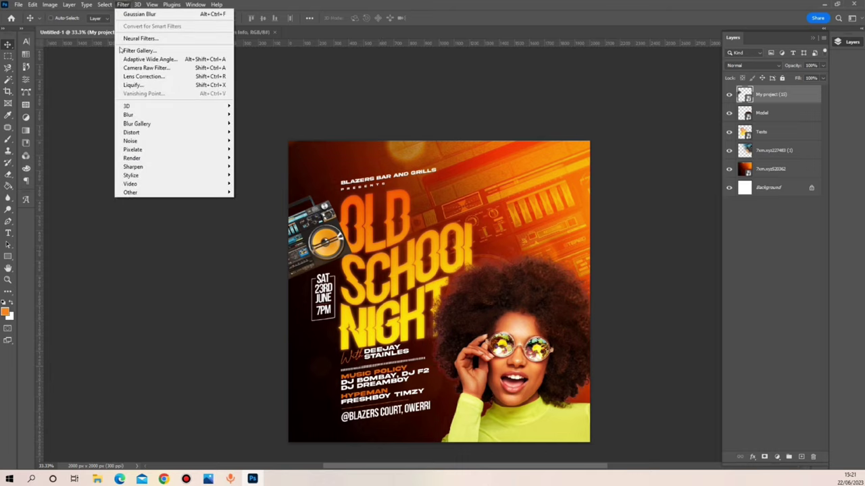
{"action": "mouse_move", "coordinate": [152, 118]}
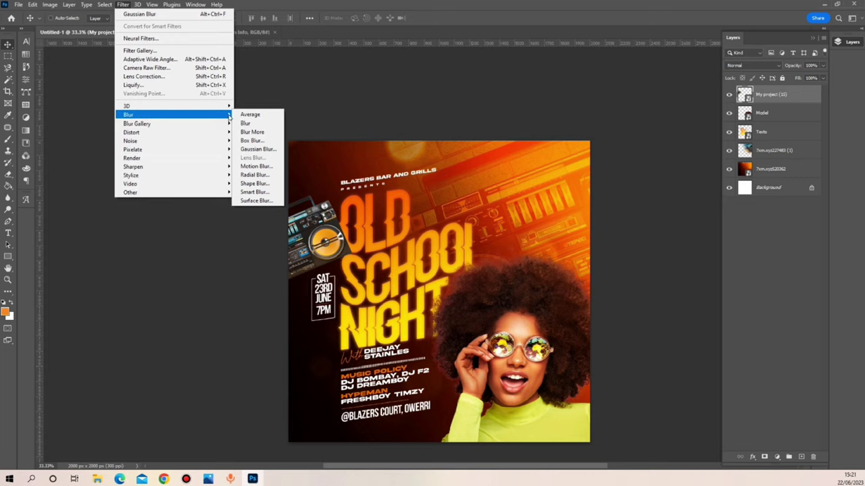
{"action": "left_click", "coordinate": [272, 149]}
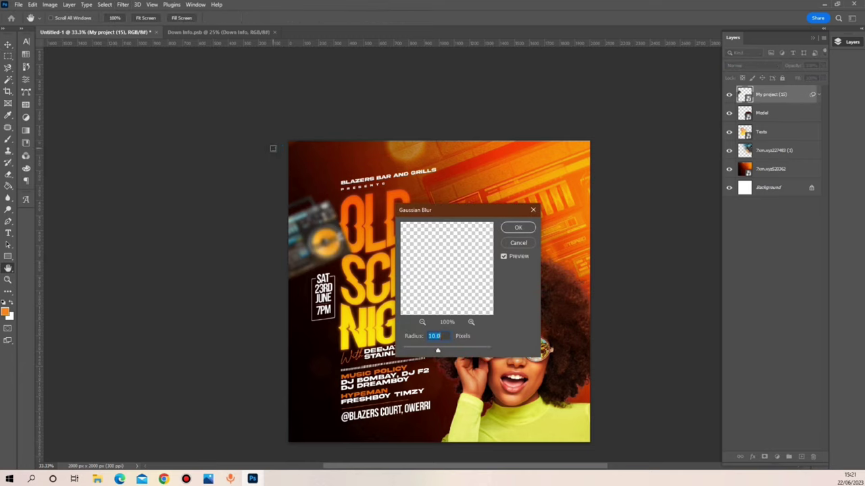
{"action": "left_click_drag", "start_coordinate": [435, 349], "coordinate": [438, 351]}
{"action": "key", "text": "Return"}
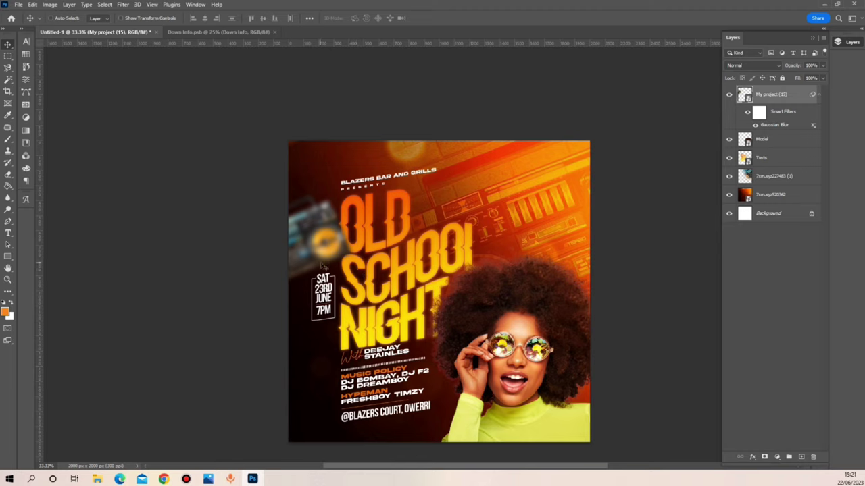
Step: Duplicate the blurred boombox to the flyer's lower edge beneath the Model layer, and place another copy in the lower left corner
{"action": "left_click_drag", "start_coordinate": [322, 265], "coordinate": [486, 440]}
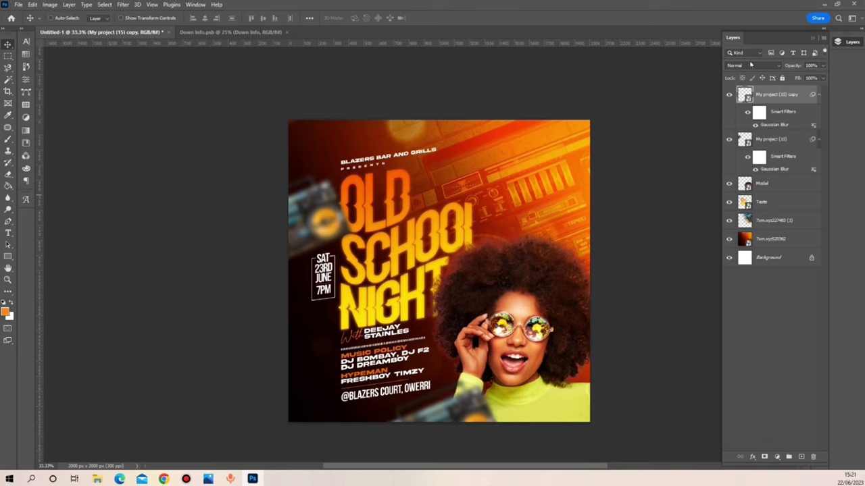
{"action": "left_click_drag", "start_coordinate": [759, 94], "coordinate": [764, 202]}
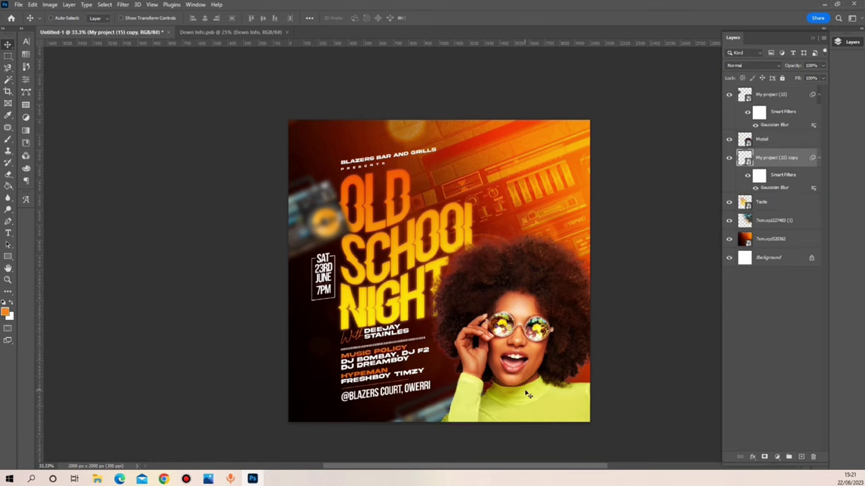
{"action": "left_click_drag", "start_coordinate": [528, 395], "coordinate": [528, 395]}
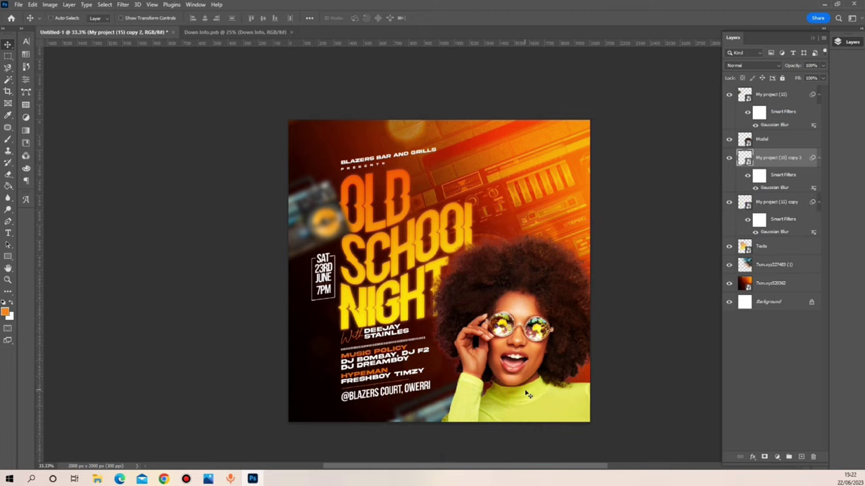
{"action": "left_click_drag", "start_coordinate": [465, 424], "coordinate": [292, 395]}
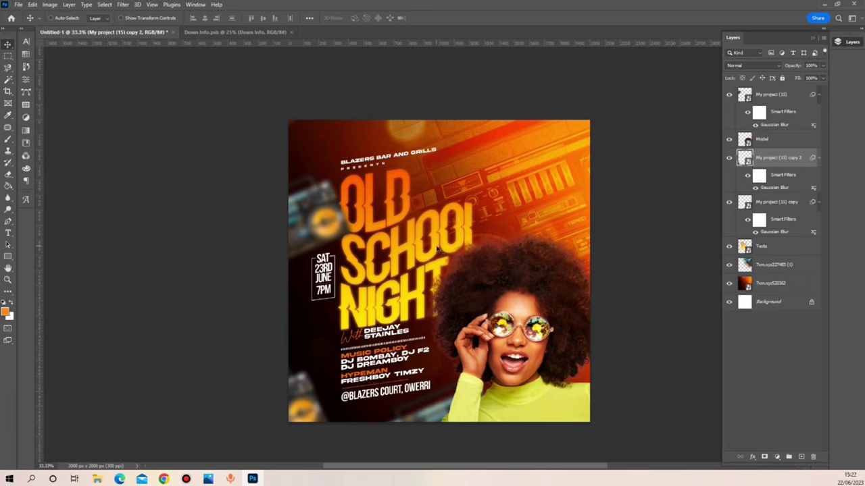
Step: Rename both duplicated boombox layers to Radio Blur
{"action": "double_click", "coordinate": [783, 157]}
{"action": "type", "text": "Radio Blur"}
{"action": "key", "text": "Return"}
{"action": "double_click", "coordinate": [780, 202]}
{"action": "type", "text": "Radio blur"}
{"action": "left_click", "coordinate": [797, 161]}
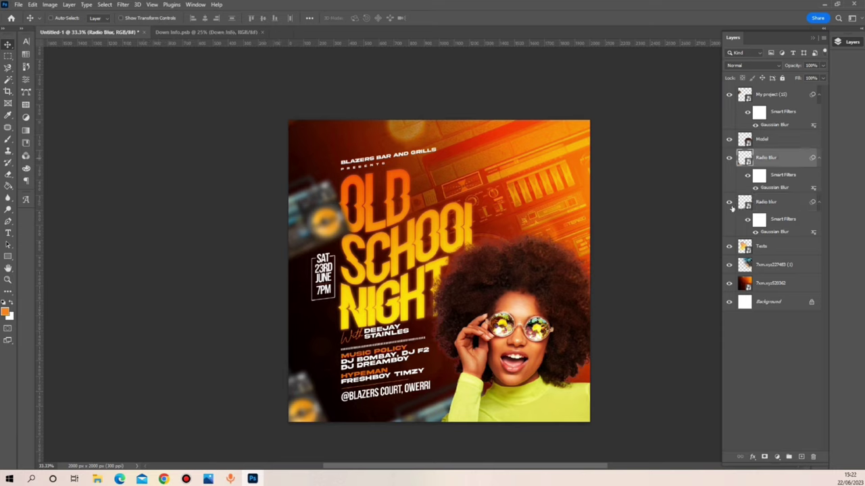
Step: Place the original blurred boombox layer beneath the Model layer and rename it Radio blur
{"action": "left_click_drag", "start_coordinate": [784, 100], "coordinate": [770, 147]}
{"action": "double_click", "coordinate": [770, 112]}
{"action": "type", "text": "Radio blur"}
{"action": "key", "text": "Return"}
Step: Group the three blurred boombox layers and name the group Radio Blur
{"action": "left_click", "coordinate": [770, 160], "text": "ctrl"}
{"action": "left_click", "coordinate": [767, 206], "text": "ctrl"}
{"action": "key", "text": "ctrl+g"}
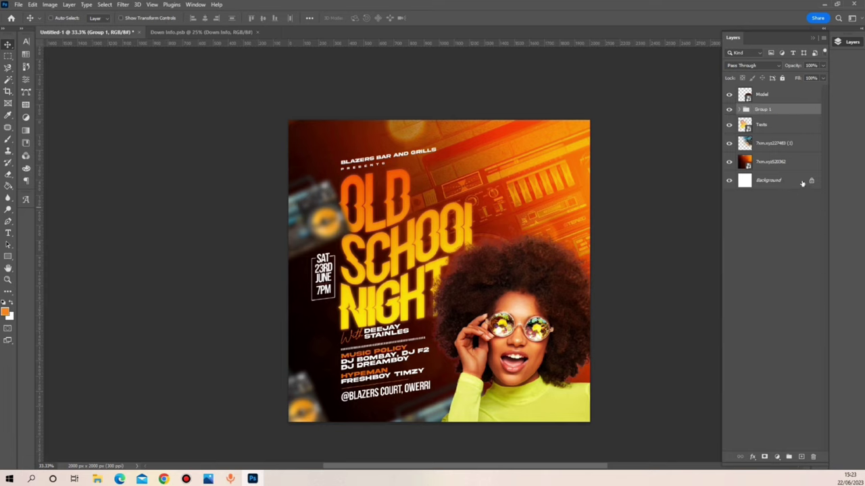
{"action": "double_click", "coordinate": [763, 109]}
{"action": "type", "text": "Radio Blur"}
{"action": "key", "text": "Return"}
Step: Open the Model layer in the Camera Raw Filter, set Clarity to +27, and increase Sharpening
{"action": "left_click", "coordinate": [762, 95]}
{"action": "scroll", "coordinate": [90, 187], "scroll_direction": "down", "scroll_amount": 1}
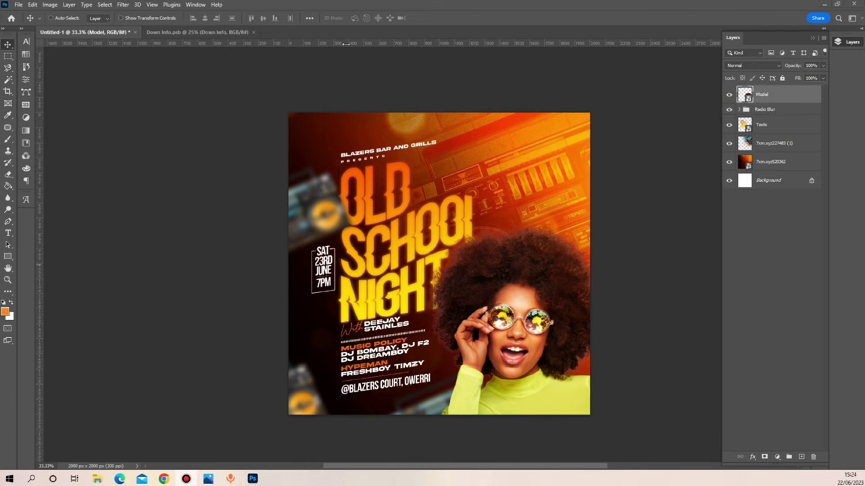
{"action": "left_click", "coordinate": [126, 6]}
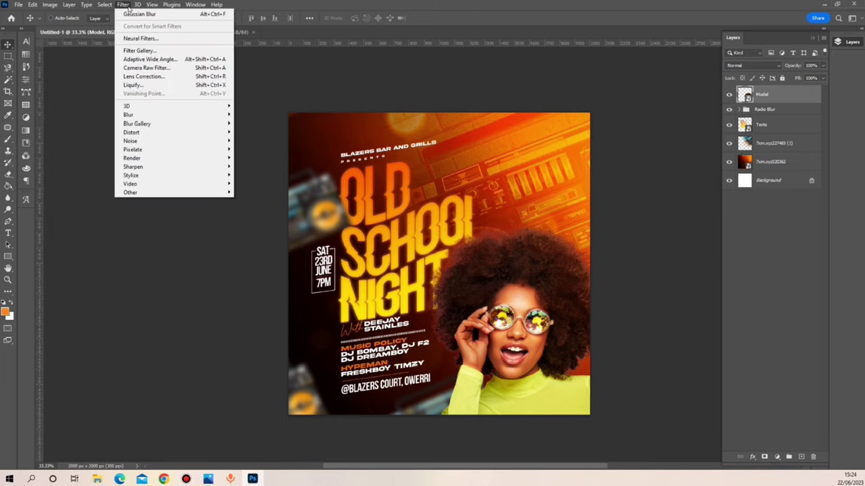
{"action": "left_click", "coordinate": [140, 68]}
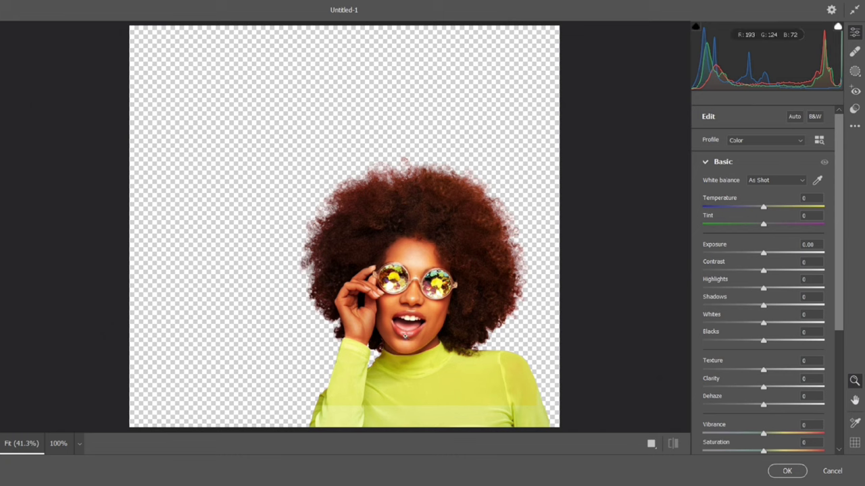
{"action": "left_click", "coordinate": [414, 301]}
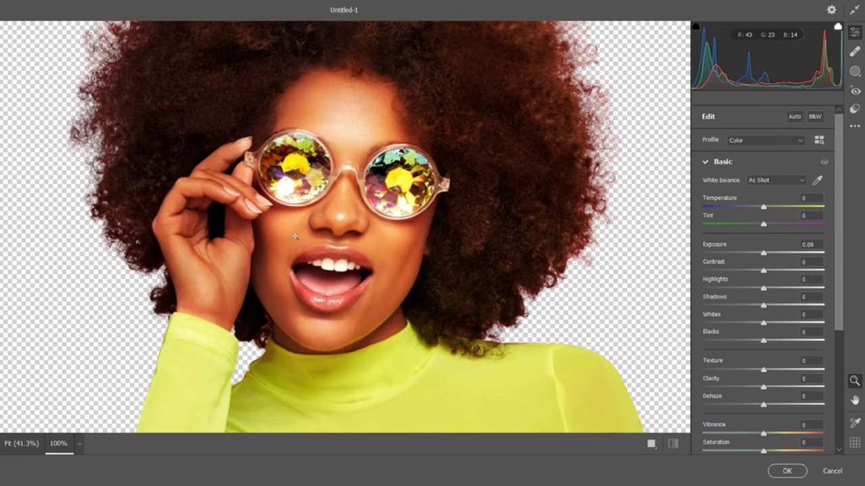
{"action": "scroll", "coordinate": [765, 362], "scroll_direction": "down", "scroll_amount": 5}
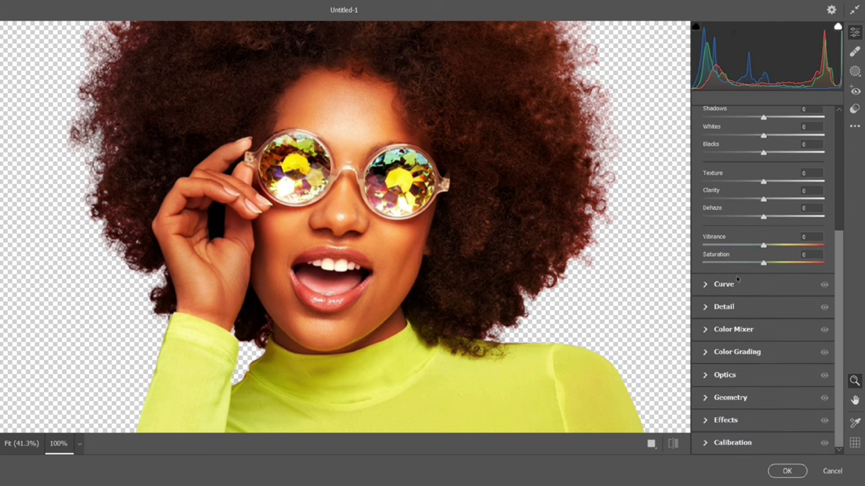
{"action": "left_click_drag", "start_coordinate": [766, 199], "coordinate": [781, 200]}
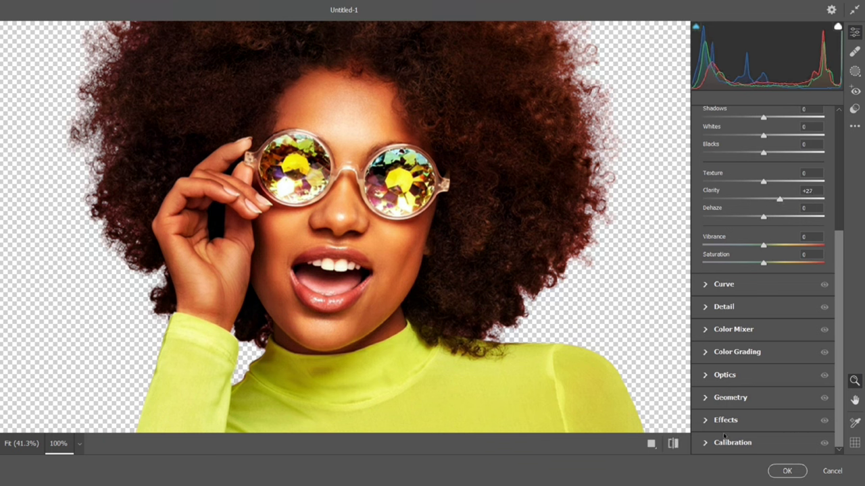
{"action": "left_click", "coordinate": [707, 308]}
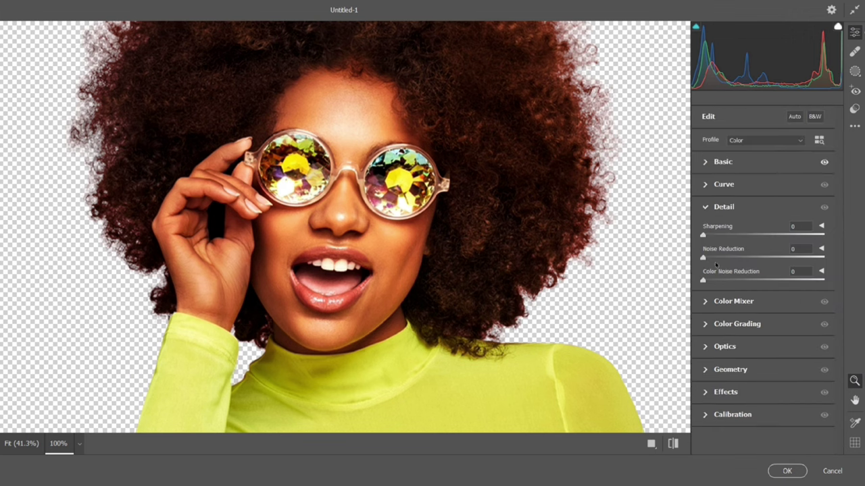
{"action": "left_click_drag", "start_coordinate": [703, 235], "coordinate": [758, 242]}
Step: Raise Clarity to +44, apply the Camera Raw Filter, and compare the woman with and without it
{"action": "left_click", "coordinate": [715, 163]}
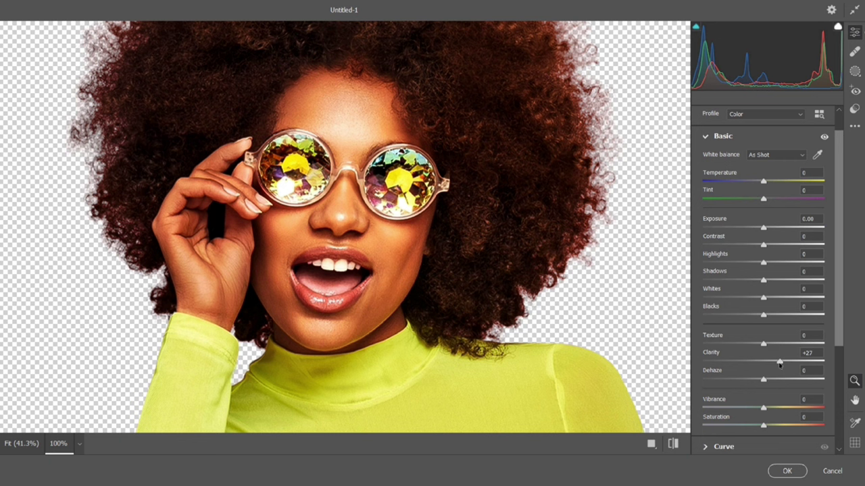
{"action": "left_click_drag", "start_coordinate": [779, 364], "coordinate": [785, 365]}
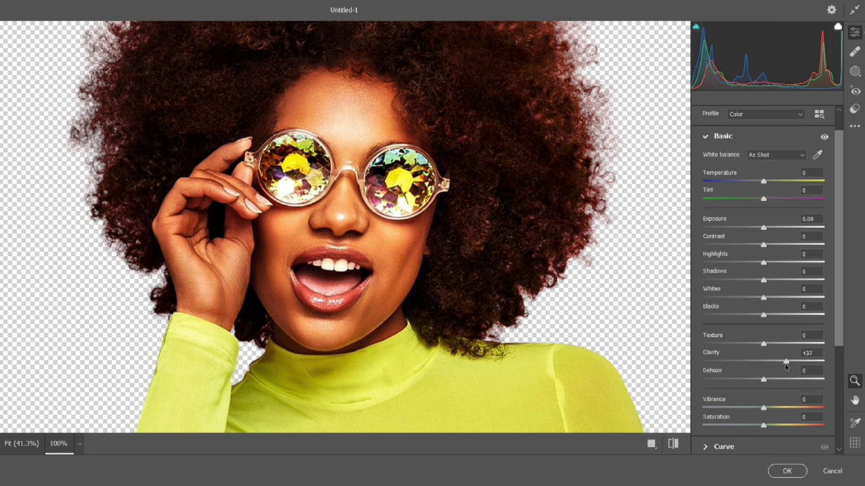
{"action": "left_click_drag", "start_coordinate": [787, 363], "coordinate": [790, 363]}
{"action": "key", "text": "ctrl+0"}
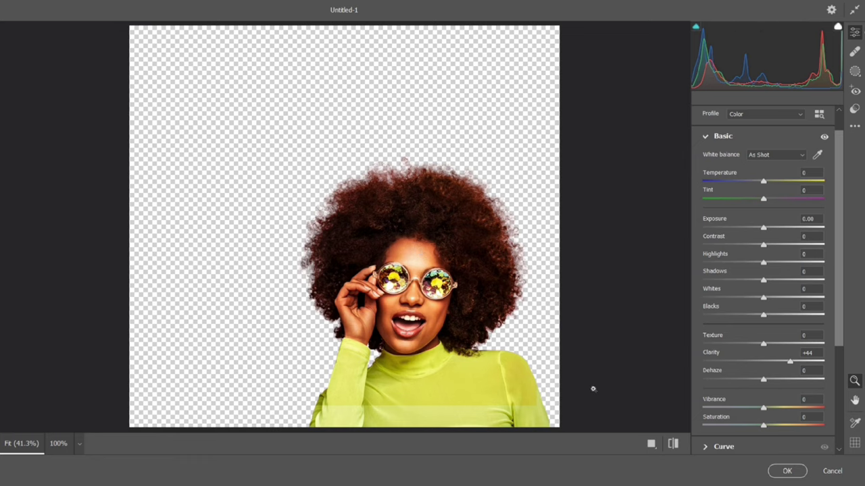
{"action": "left_click", "coordinate": [802, 474]}
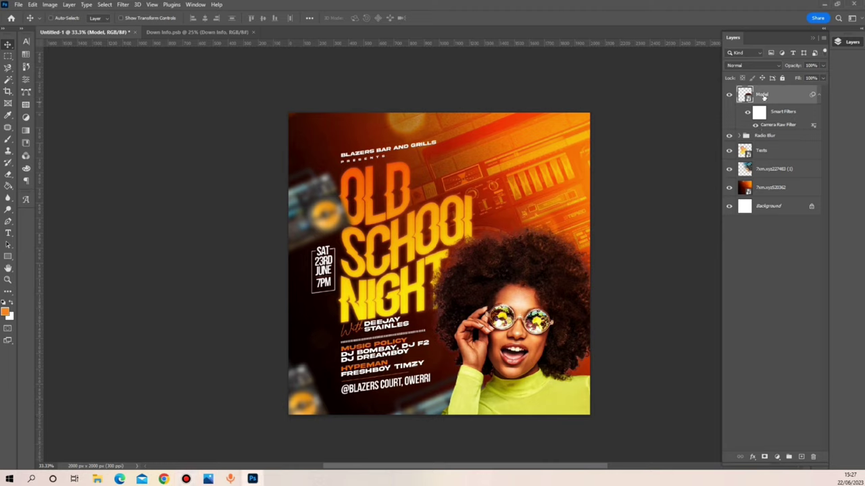
{"action": "left_click", "coordinate": [756, 126]}
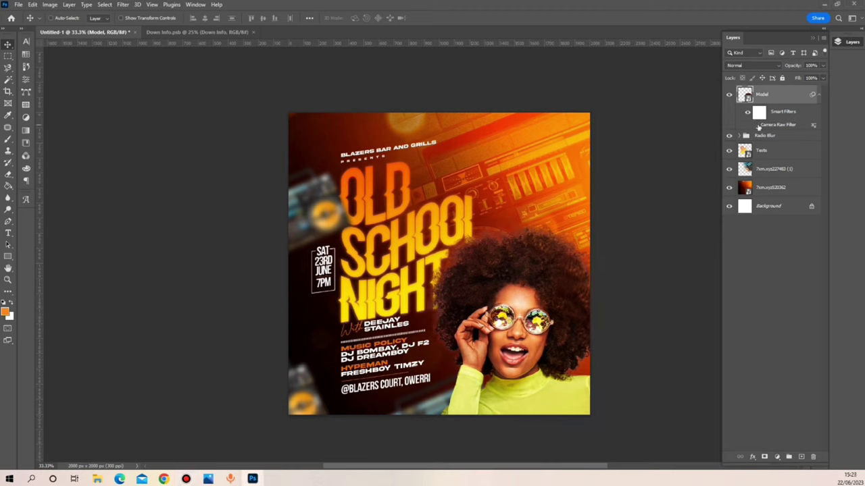
{"action": "left_click", "coordinate": [756, 126]}
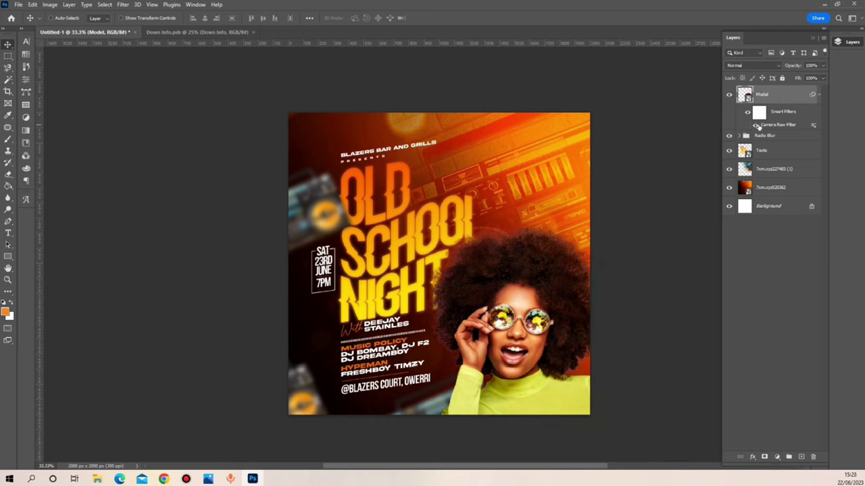
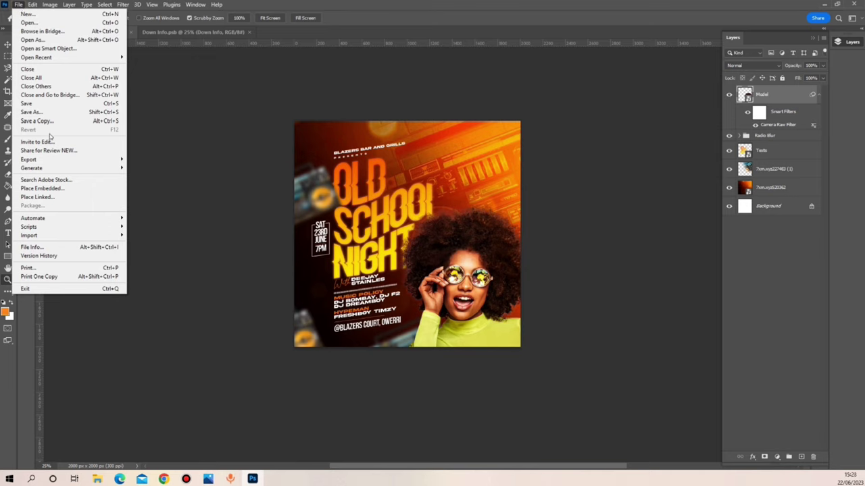
Step: Embed the Overlay image across the whole flyer above the Model layer and set its blend mode to Screen
{"action": "left_click", "coordinate": [54, 189]}
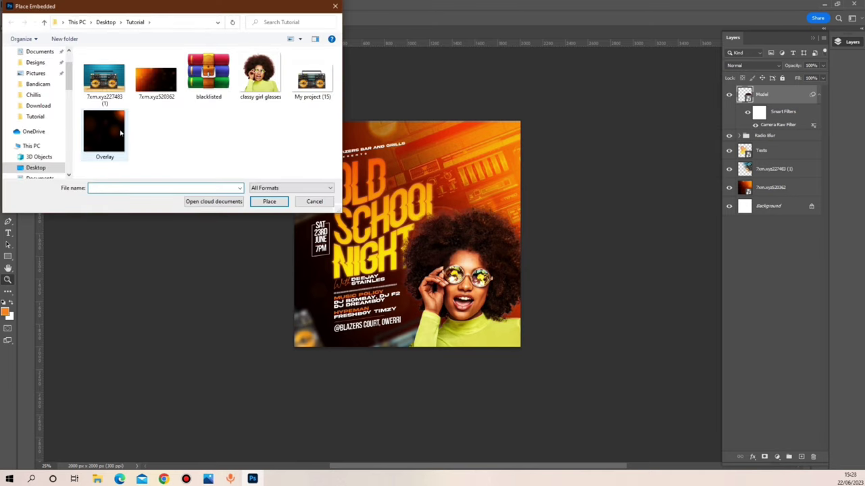
{"action": "double_click", "coordinate": [105, 132]}
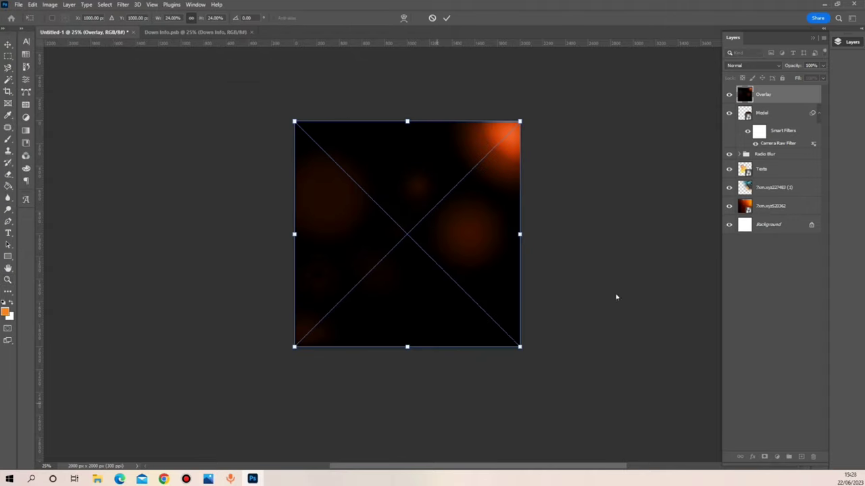
{"action": "left_click", "coordinate": [447, 18]}
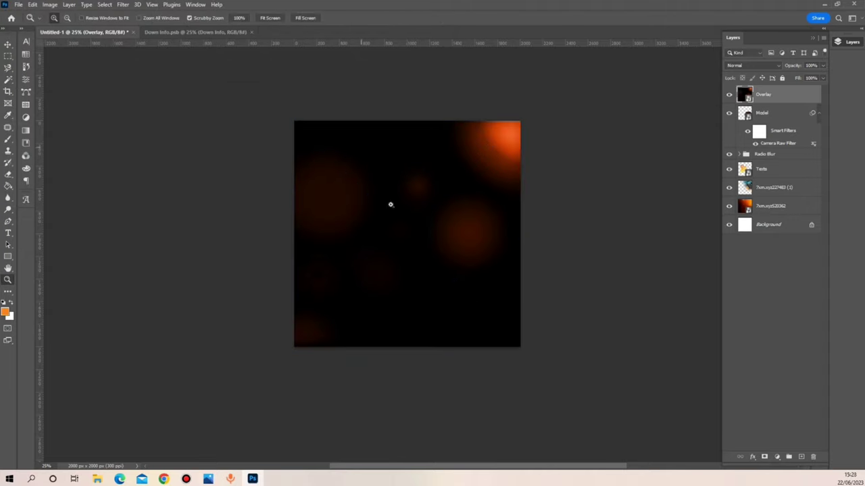
{"action": "left_click", "coordinate": [734, 67]}
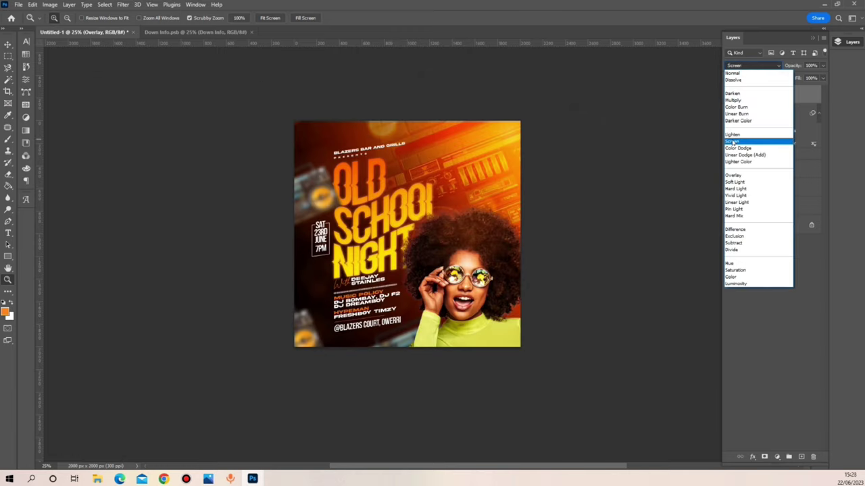
{"action": "left_click", "coordinate": [733, 142]}
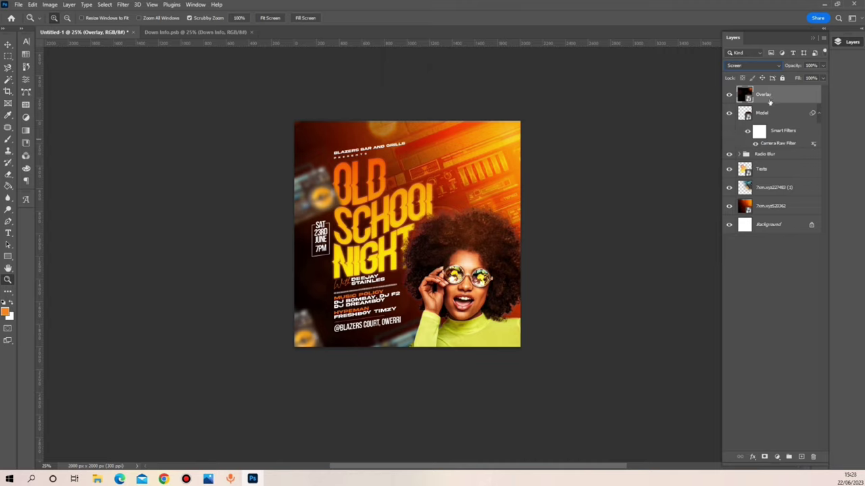
Step: Flip the Overlay layer horizontally and duplicate it to strengthen the light effect
{"action": "key", "text": "ctrl+t"}
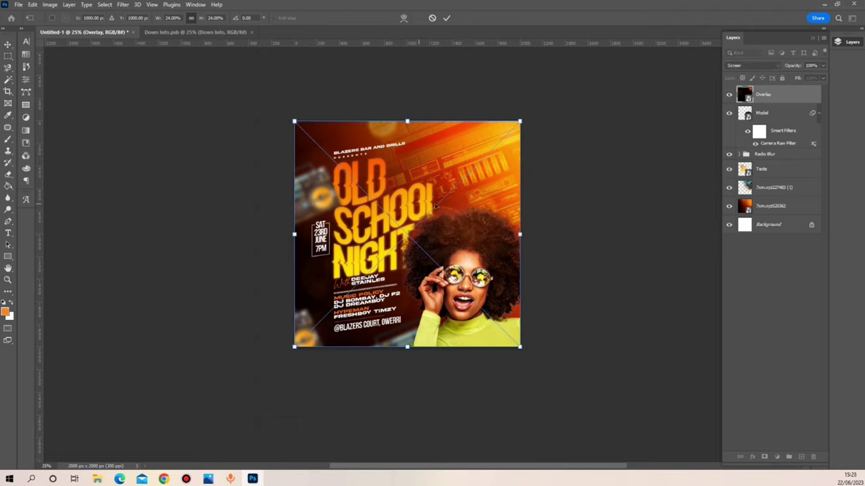
{"action": "right_click", "coordinate": [435, 207]}
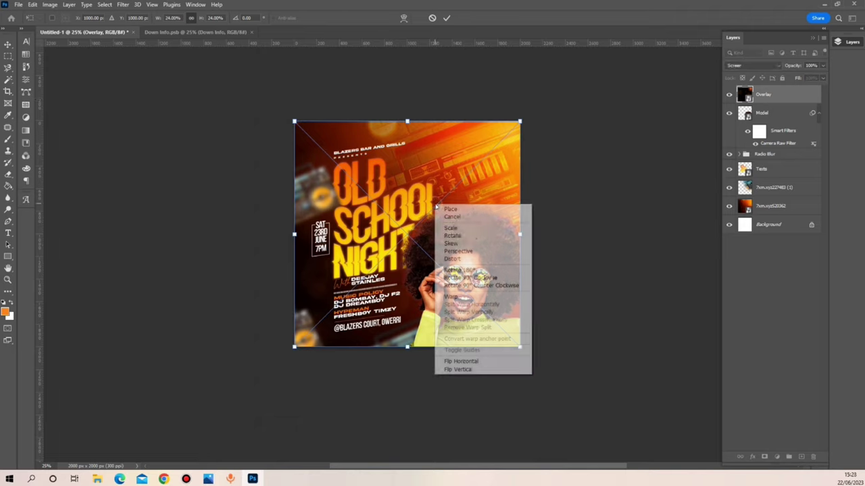
{"action": "left_click", "coordinate": [468, 362]}
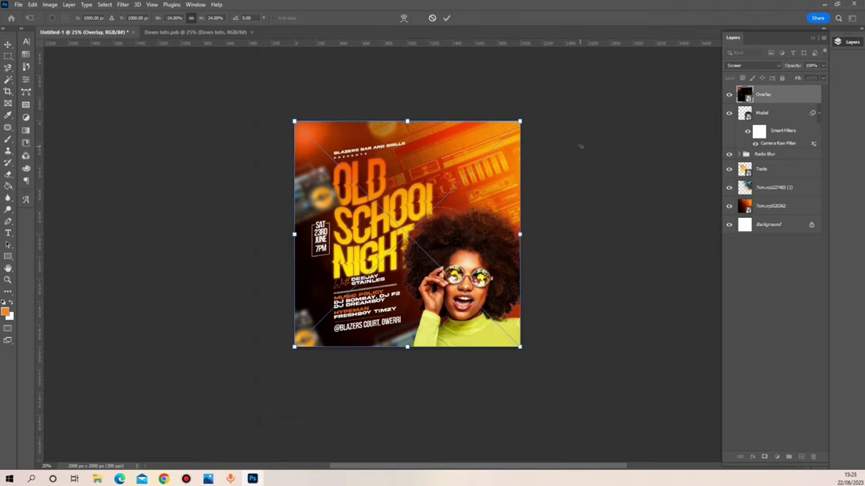
{"action": "key", "text": "Return"}
{"action": "key", "text": "z"}
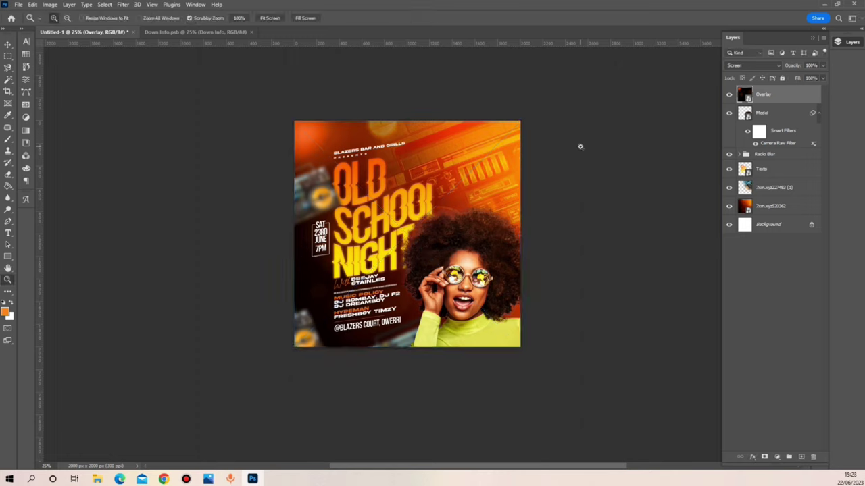
{"action": "key", "text": "ctrl+j"}
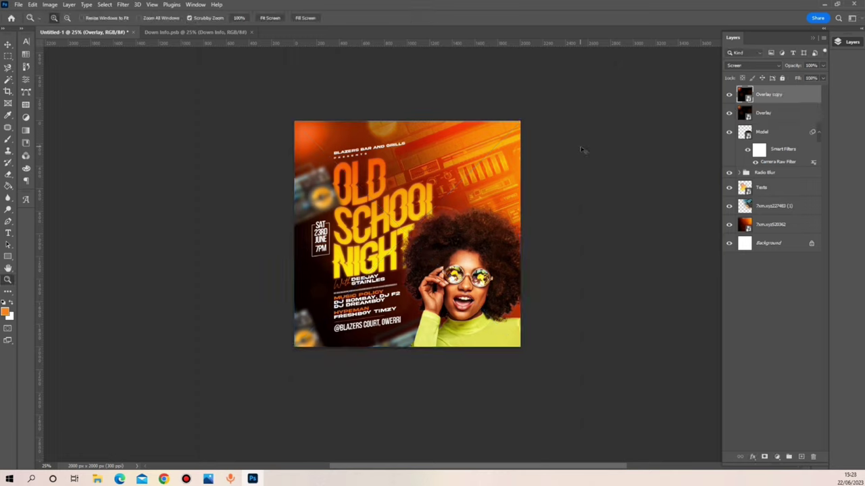
Step: Examine the flyer up close, checking the title, event details, woman and light overlay, and return to the full view
{"action": "left_click", "coordinate": [473, 209]}
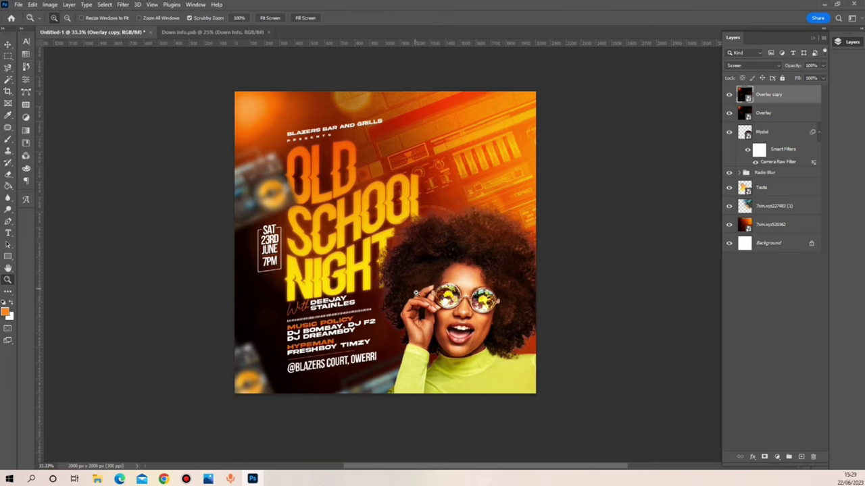
{"action": "scroll", "coordinate": [412, 292], "scroll_direction": "up", "scroll_amount": 1}
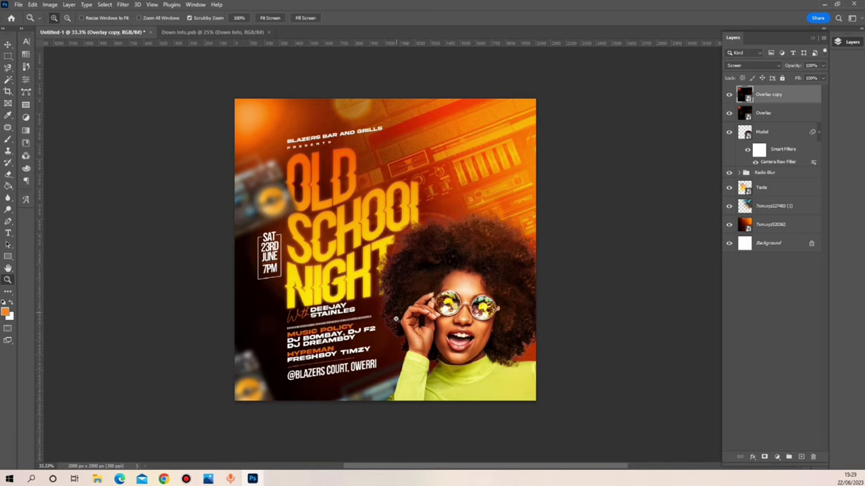
{"action": "left_click", "coordinate": [406, 251]}
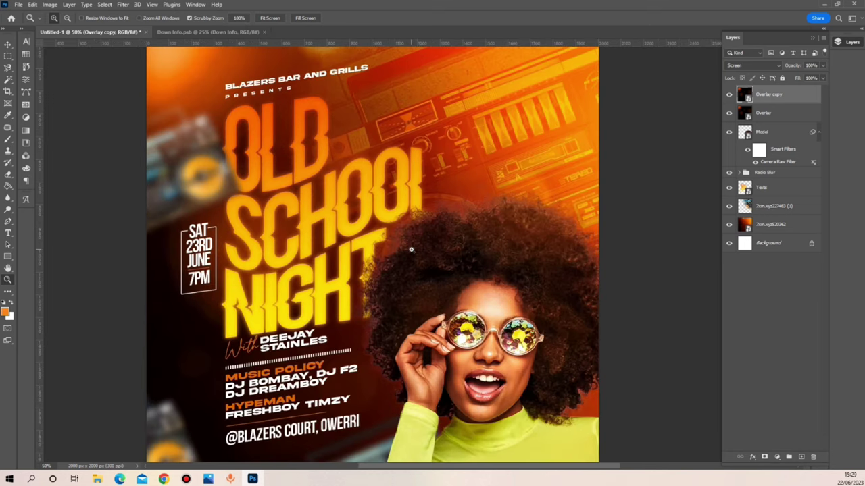
{"action": "key", "text": "alt"}
{"action": "left_click", "coordinate": [410, 250]}
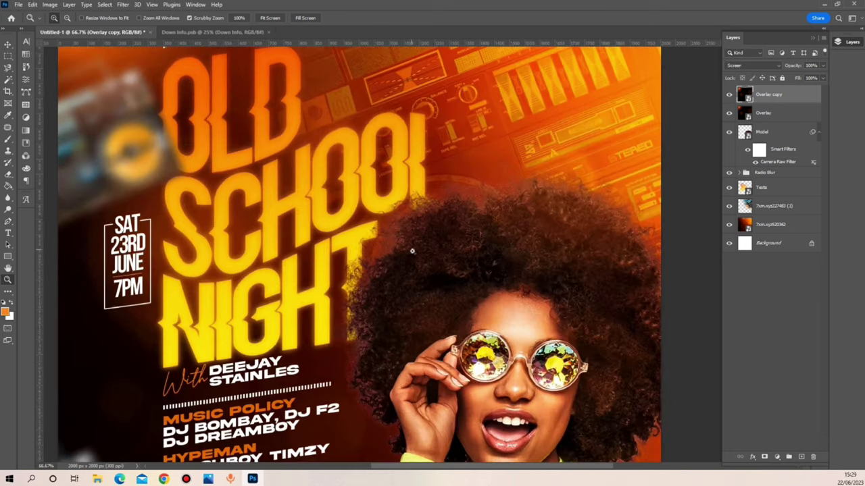
{"action": "scroll", "coordinate": [412, 250], "scroll_direction": "down", "scroll_amount": 4}
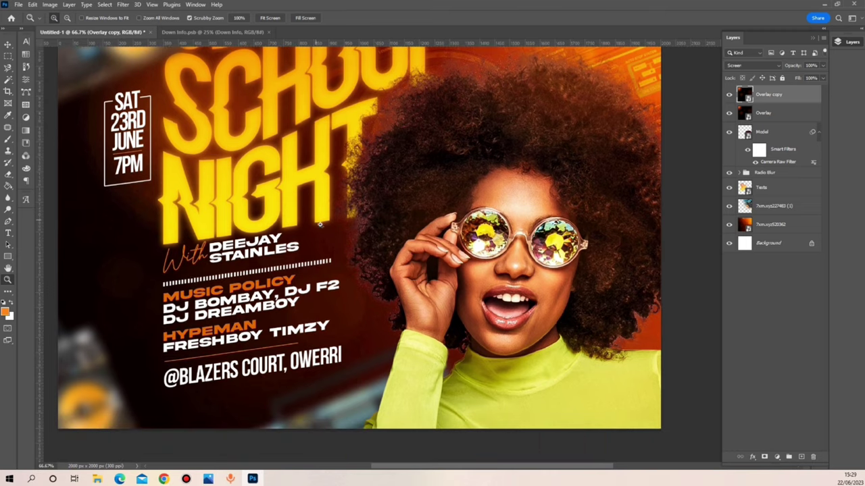
{"action": "scroll", "coordinate": [322, 223], "scroll_direction": "up", "scroll_amount": 5}
{"action": "scroll", "coordinate": [323, 218], "scroll_direction": "up", "scroll_amount": 1}
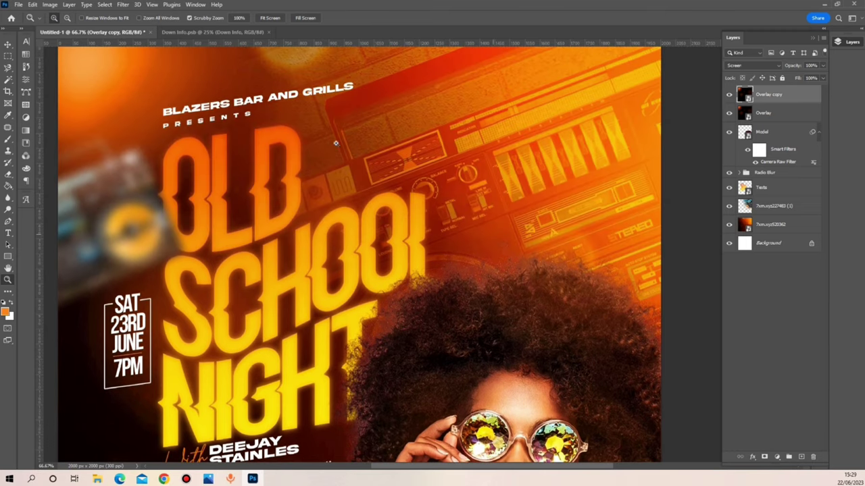
{"action": "left_click", "coordinate": [336, 187], "text": "alt"}
{"action": "left_click", "coordinate": [337, 187], "text": "alt"}
{"action": "left_click", "coordinate": [336, 187], "text": "alt"}
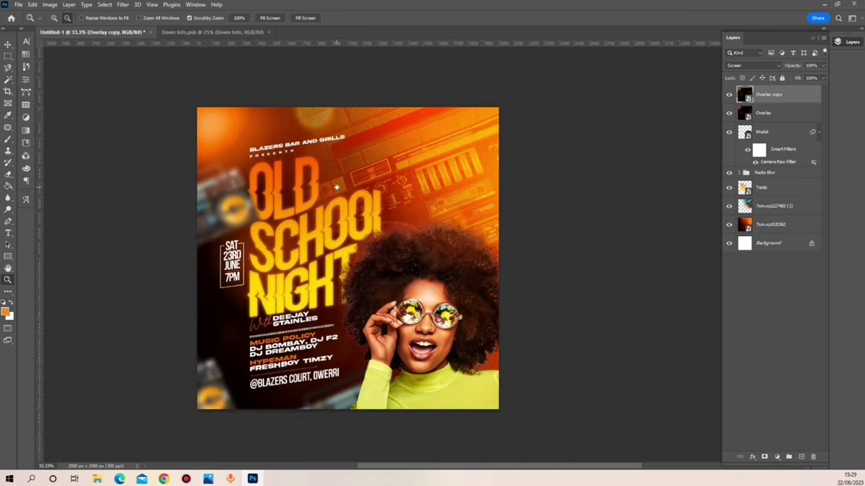
{"action": "left_click", "coordinate": [253, 239], "text": "alt"}
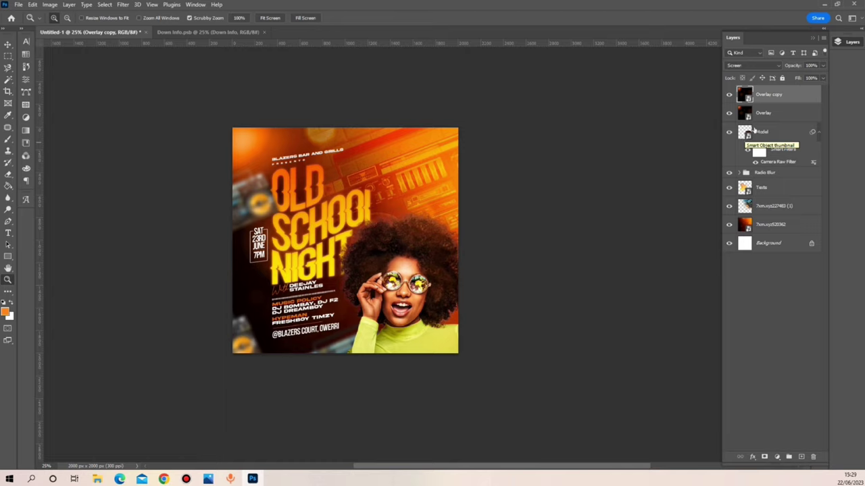
Step: Group the two overlay layers and name the group Overlay
{"action": "left_click", "coordinate": [774, 115], "text": "shift"}
{"action": "key", "text": "ctrl+g"}
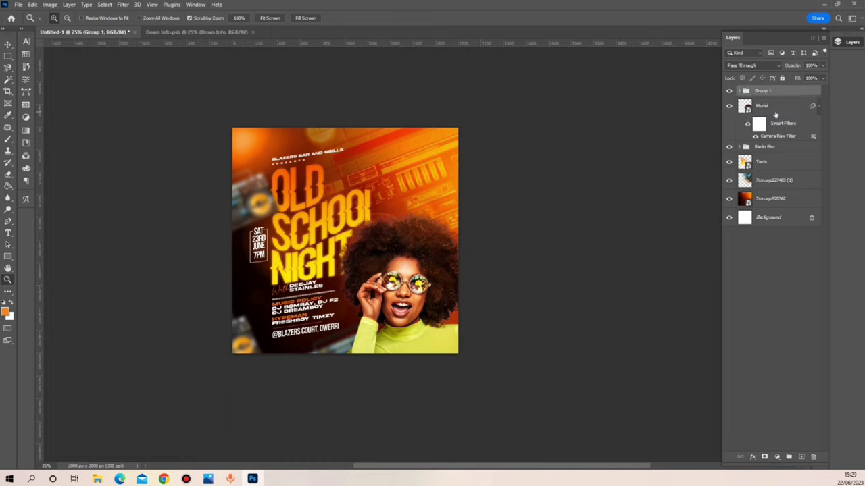
{"action": "double_click", "coordinate": [763, 91]}
{"action": "type", "text": "Overlay"}
{"action": "key", "text": "Return"}
Step: Unlock the white background layer, group it with the two background image layers above it, and name the group Background
{"action": "left_click", "coordinate": [774, 180]}
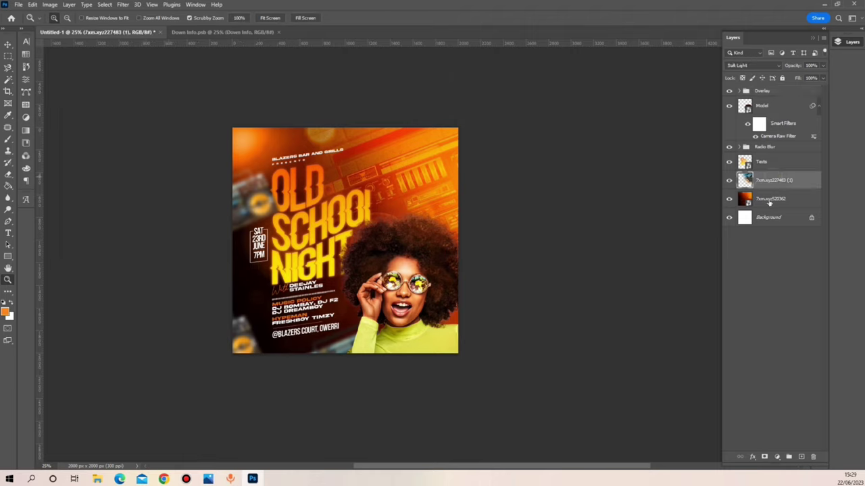
{"action": "left_click", "coordinate": [769, 200], "text": "shift"}
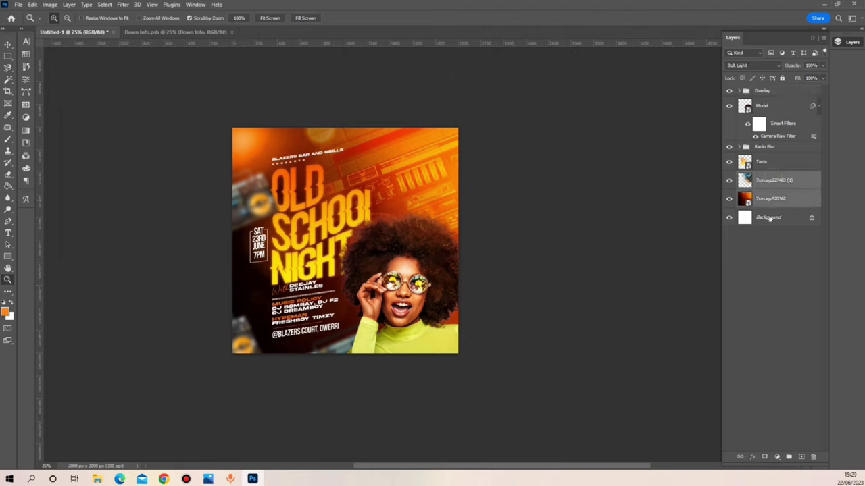
{"action": "left_click", "coordinate": [769, 217], "text": "shift"}
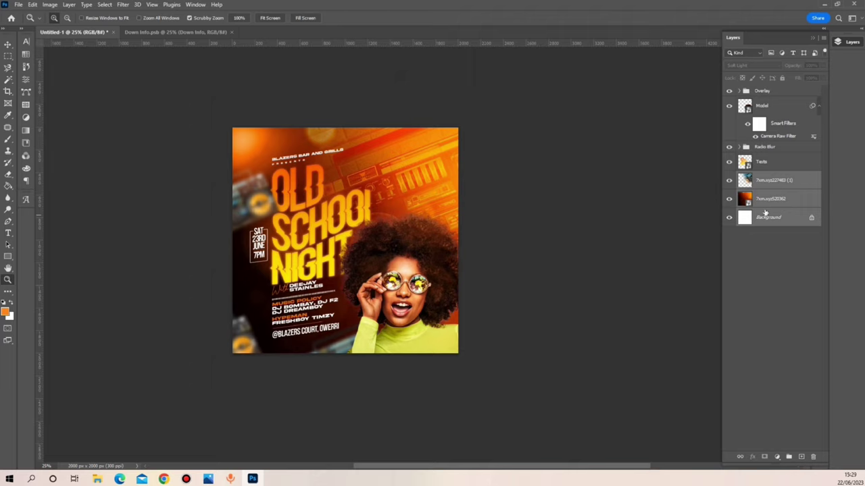
{"action": "left_click", "coordinate": [810, 218]}
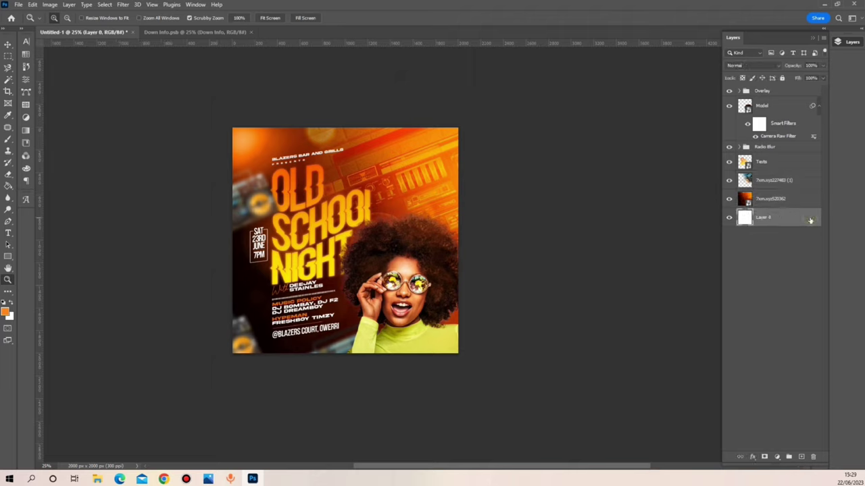
{"action": "left_click", "coordinate": [787, 201], "text": "shift"}
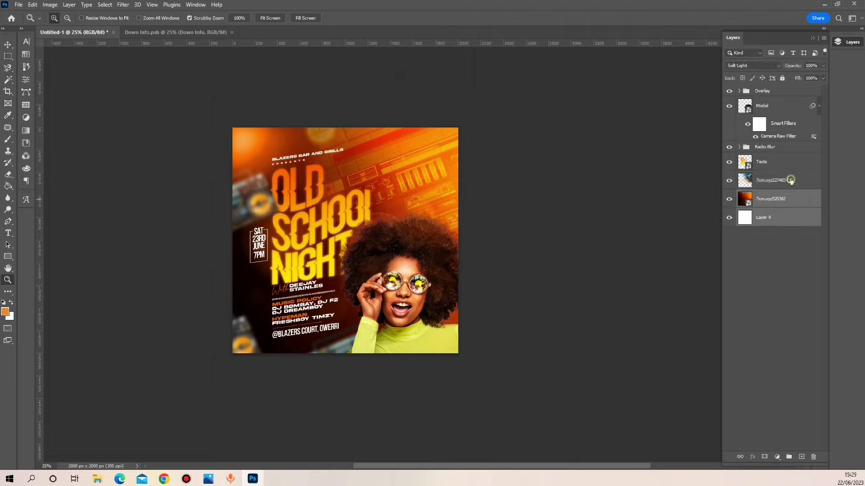
{"action": "left_click", "coordinate": [790, 179], "text": "shift"}
{"action": "key", "text": "ctrl+g"}
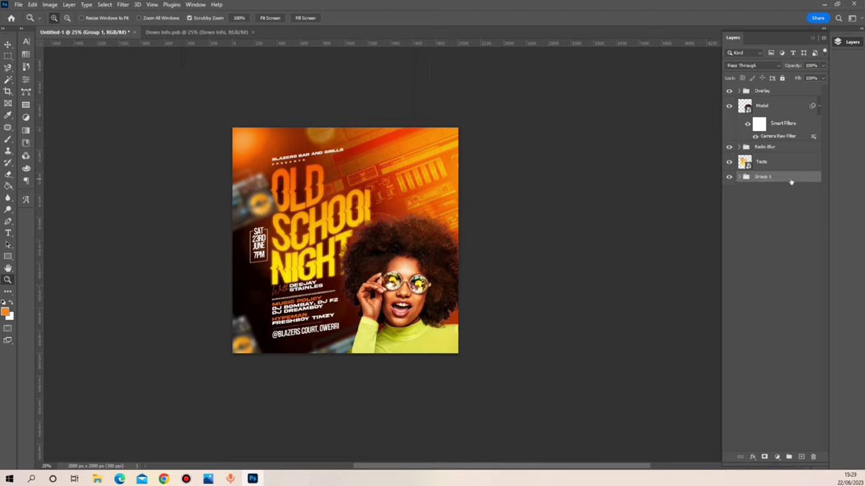
{"action": "double_click", "coordinate": [763, 177]}
{"action": "type", "text": "Background"}
{"action": "key", "text": "Return"}
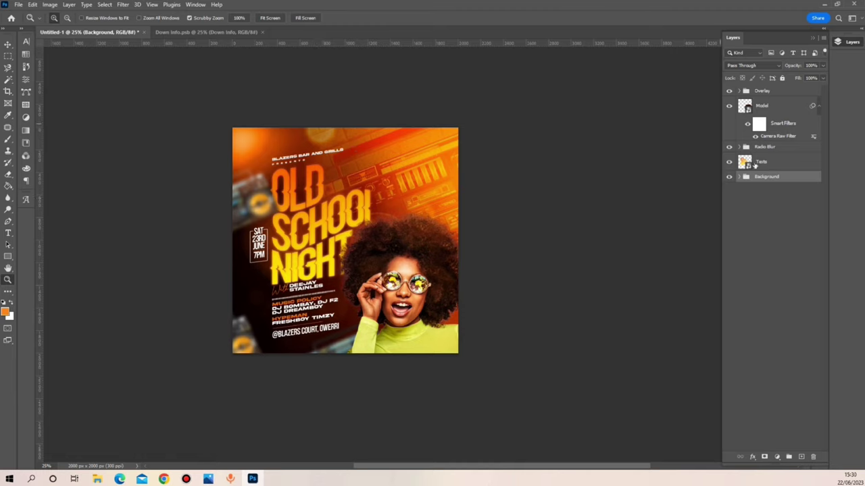
Step: Group everything from Background up to Overlay into one group named Main Flyer
{"action": "left_click", "coordinate": [766, 168], "text": "shift"}
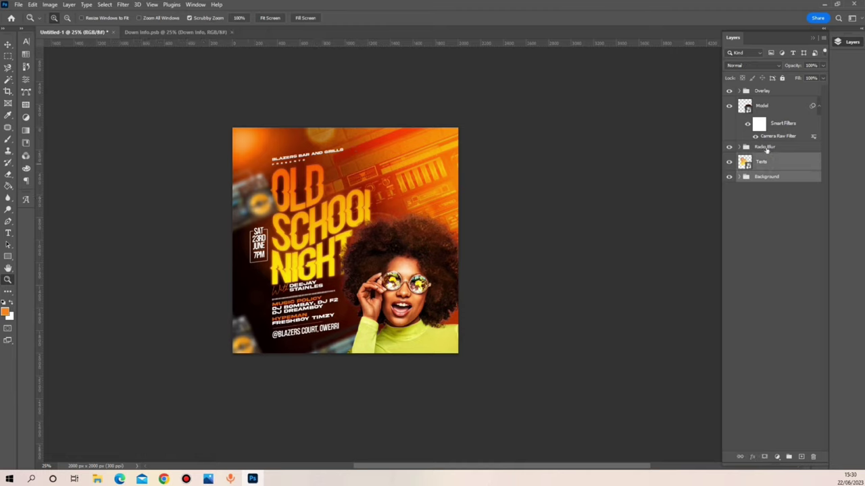
{"action": "left_click", "coordinate": [767, 147], "text": "shift"}
{"action": "left_click", "coordinate": [774, 112], "text": "shift"}
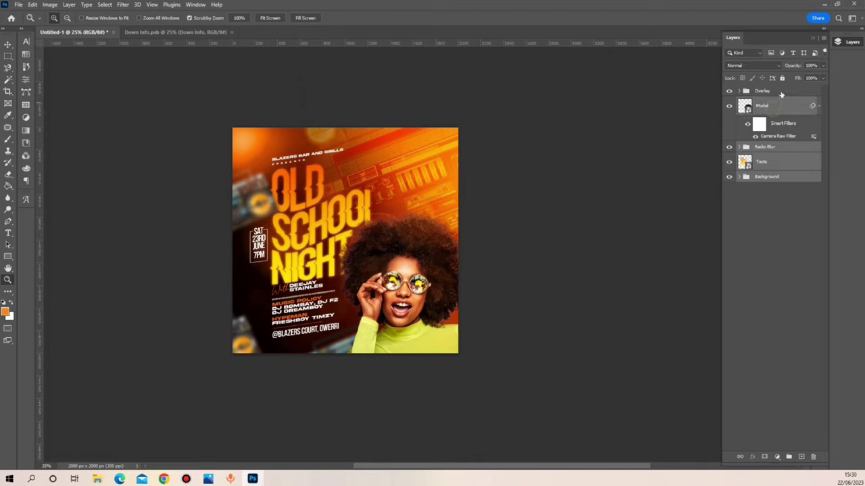
{"action": "left_click", "coordinate": [781, 92], "text": "shift"}
{"action": "key", "text": "ctrl+g"}
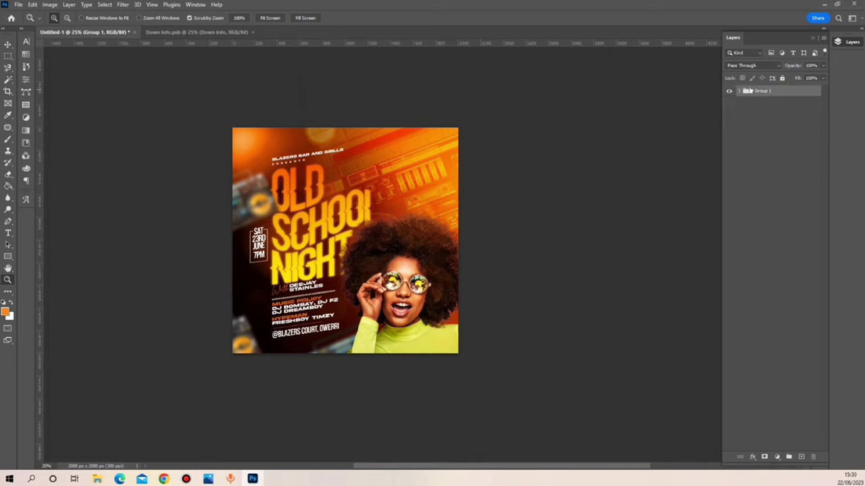
{"action": "double_click", "coordinate": [763, 91]}
{"action": "type", "text": "Main Flyer"}
{"action": "key", "text": "Return"}
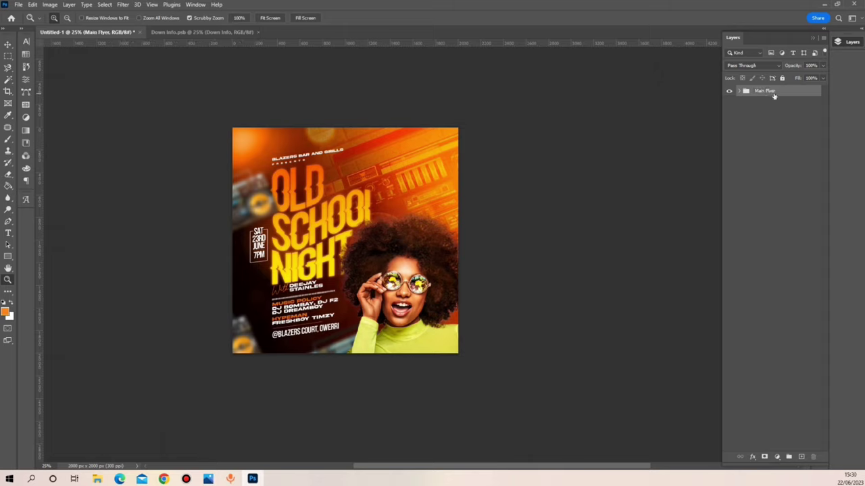
Step: Duplicate the Main Flyer group, rename the copy Flyer Edit, and merge it into a single layer
{"action": "key", "text": "ctrl+j"}
{"action": "double_click", "coordinate": [769, 93]}
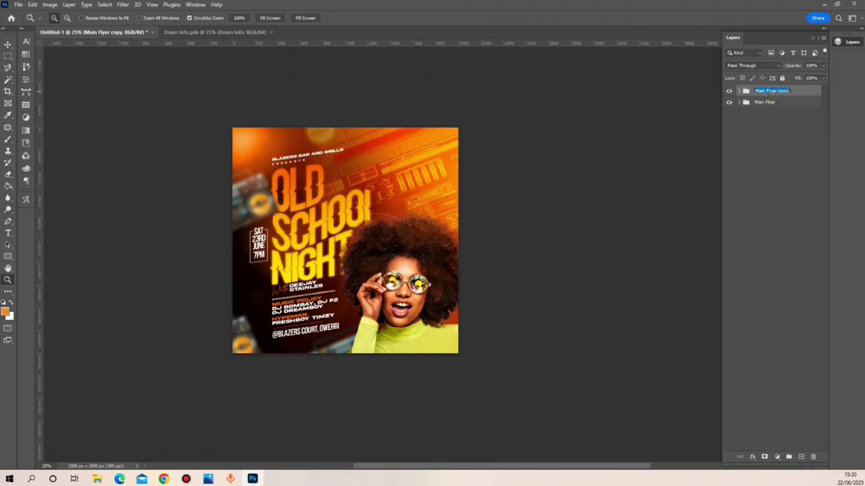
{"action": "type", "text": "Flyer Edit"}
{"action": "key", "text": "Return"}
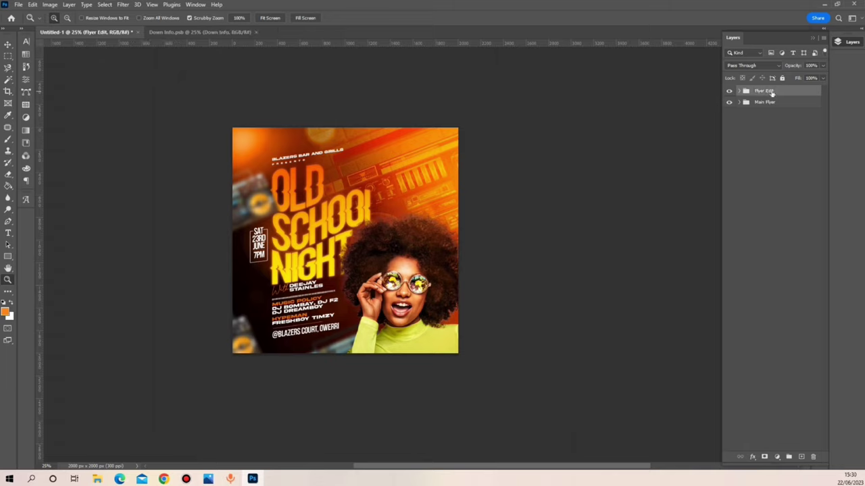
{"action": "right_click", "coordinate": [776, 93]}
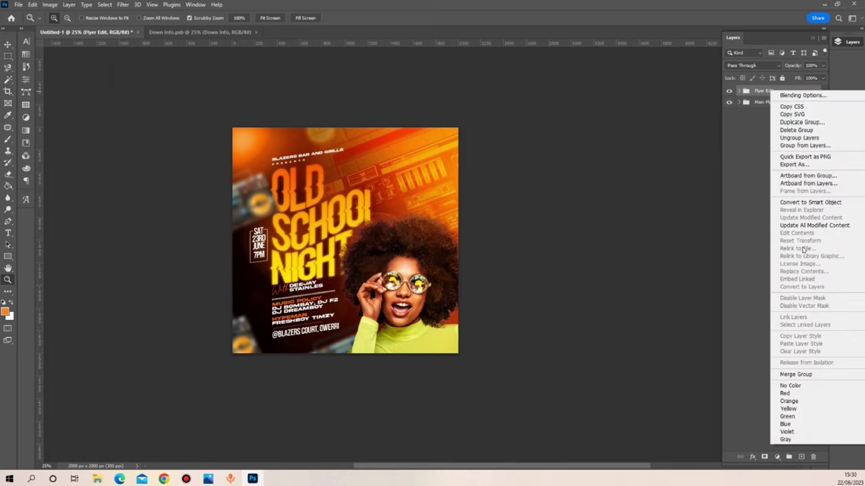
{"action": "left_click", "coordinate": [814, 375]}
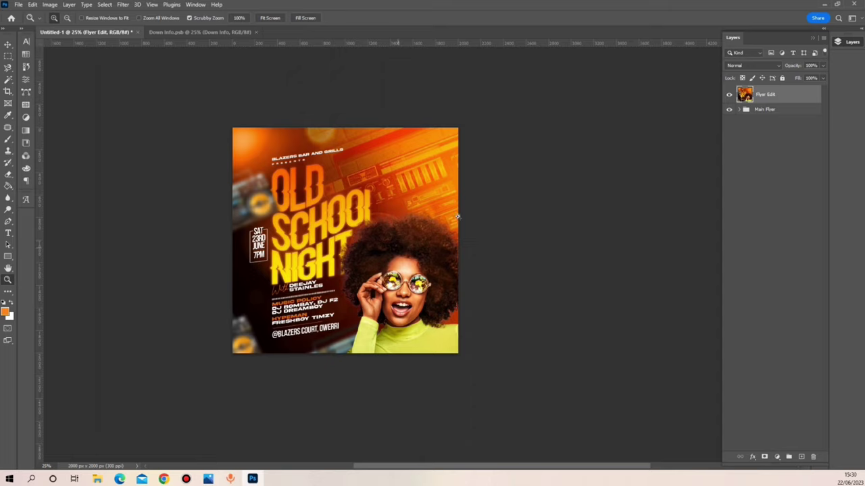
Step: Crop the document at the existing canvas bounds to delete the image parts extending outside the flyer
{"action": "key", "text": "c"}
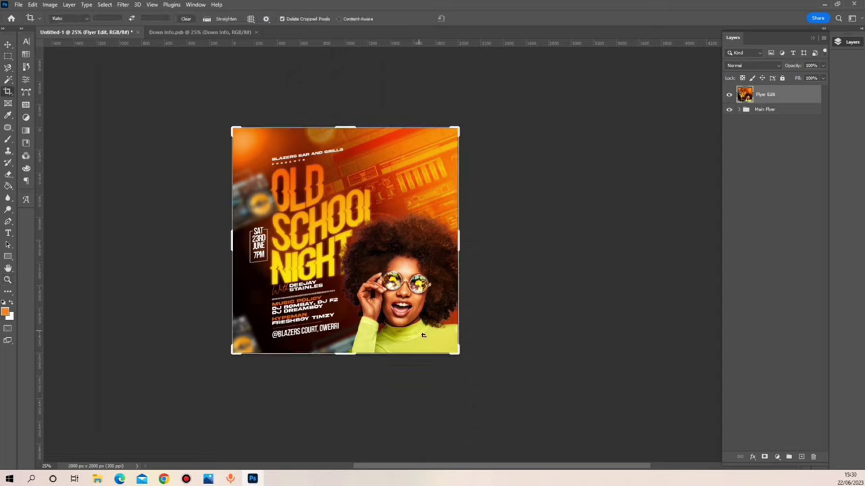
{"action": "left_click", "coordinate": [423, 335]}
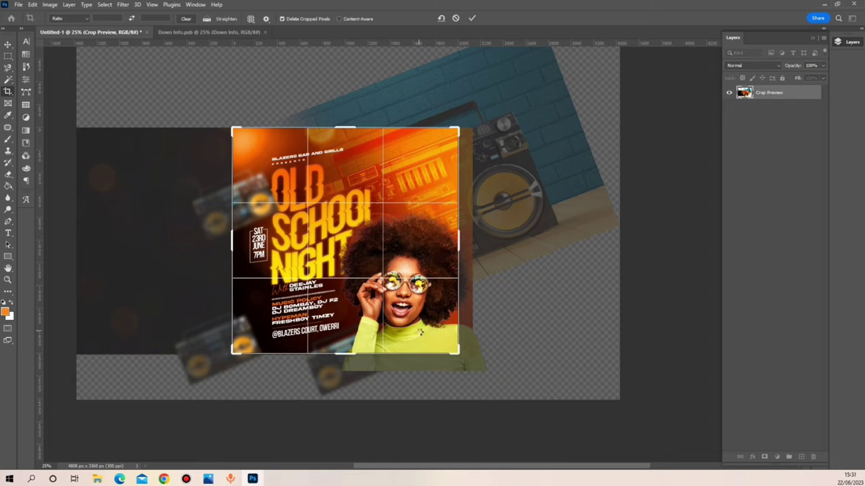
{"action": "key", "text": "Return"}
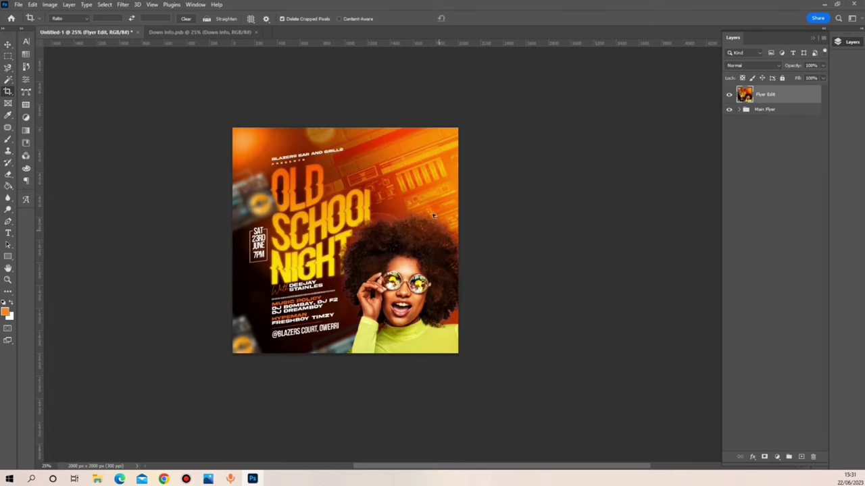
Step: Convert the Flyer Edit layer to a smart object and set Clarity to +20 in the Camera Raw Filter
{"action": "right_click", "coordinate": [788, 92]}
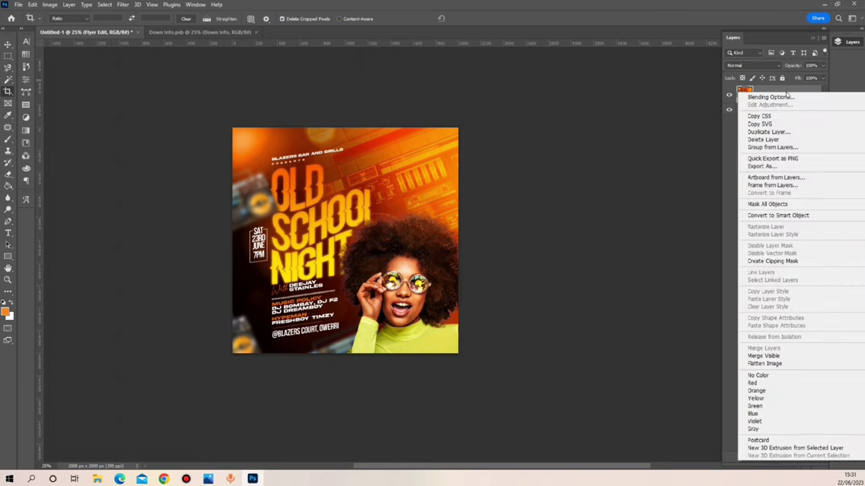
{"action": "left_click", "coordinate": [776, 215]}
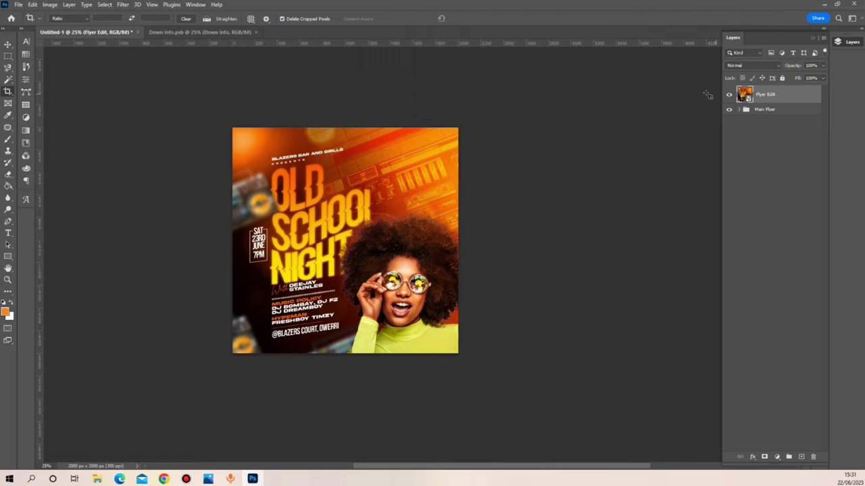
{"action": "left_click", "coordinate": [121, 6]}
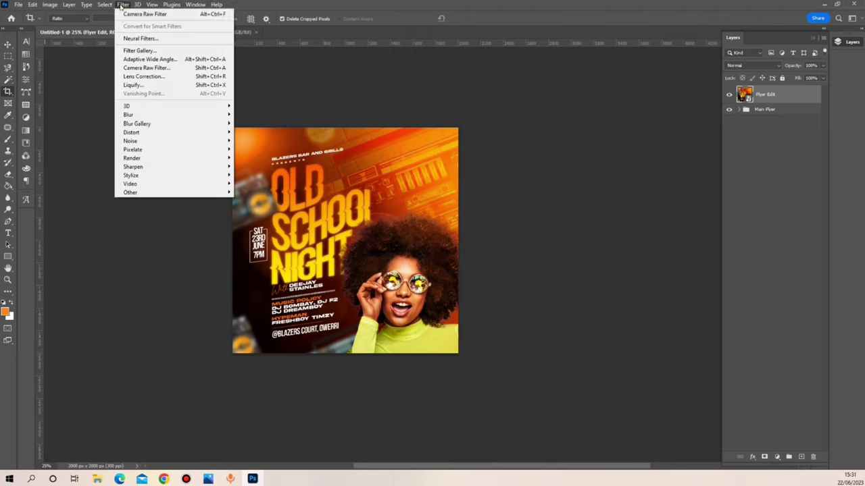
{"action": "left_click", "coordinate": [143, 68]}
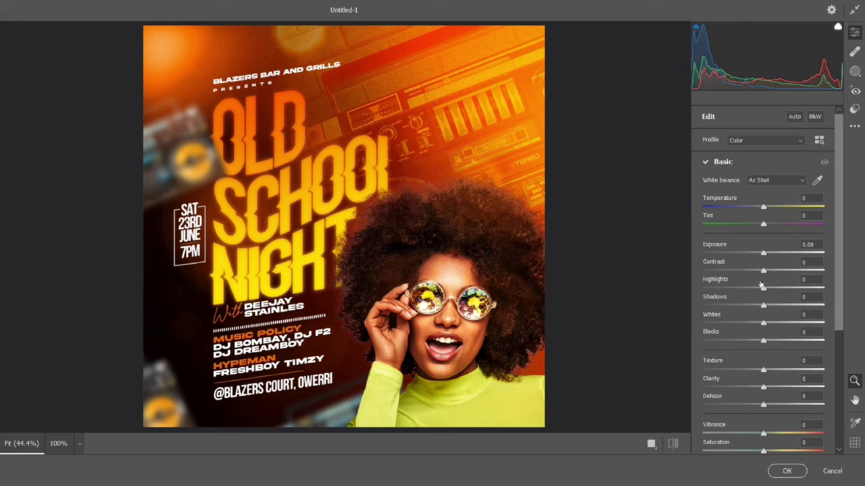
{"action": "left_click_drag", "start_coordinate": [767, 390], "coordinate": [780, 392]}
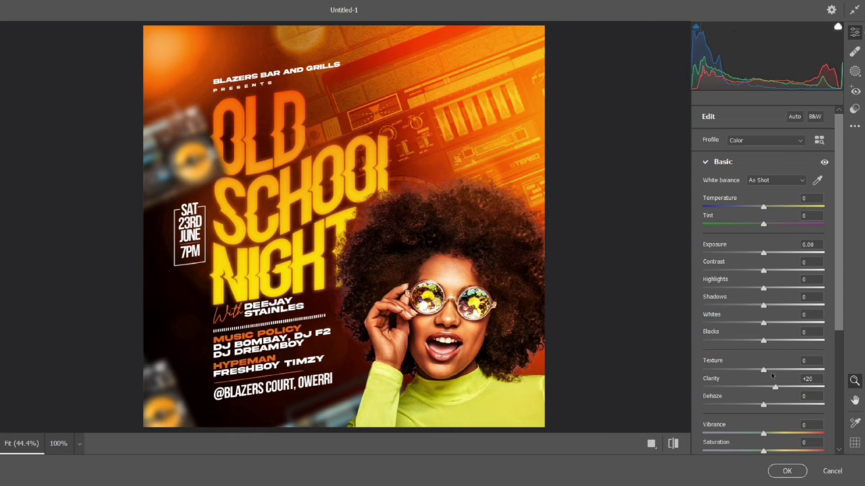
Step: Increase the flyer's Sharpening moderately in the Detail settings of the Camera Raw Filter
{"action": "scroll", "coordinate": [688, 301], "scroll_direction": "down", "scroll_amount": 5}
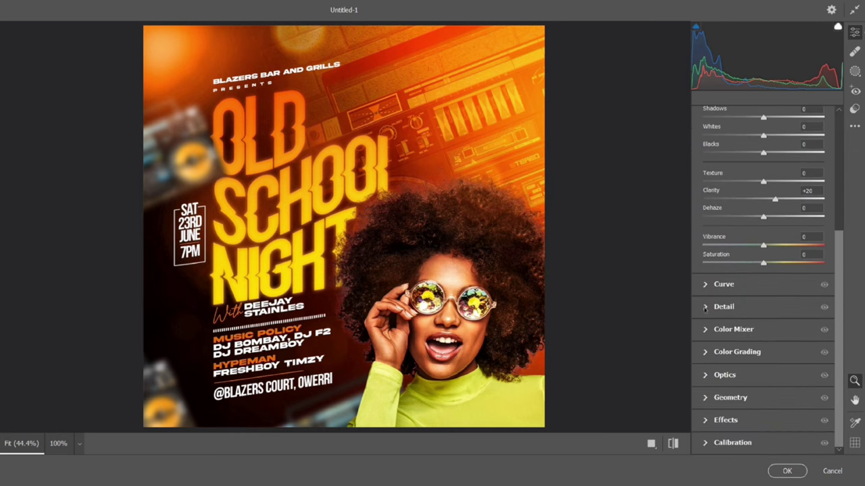
{"action": "left_click", "coordinate": [705, 308]}
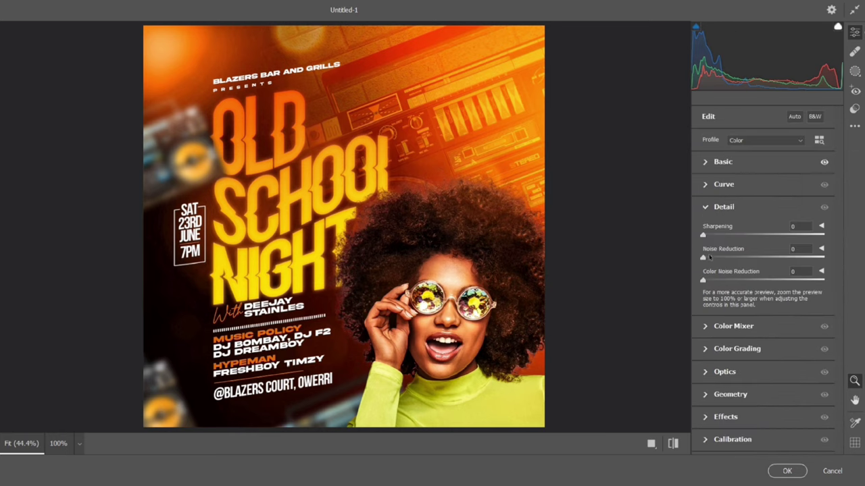
{"action": "left_click_drag", "start_coordinate": [703, 235], "coordinate": [722, 244]}
{"action": "left_click_drag", "start_coordinate": [723, 244], "coordinate": [732, 249]}
Step: Set Vignetting to -10 in the Camera Raw effects and apply the filter to the Flyer Edit layer
{"action": "left_click", "coordinate": [708, 416]}
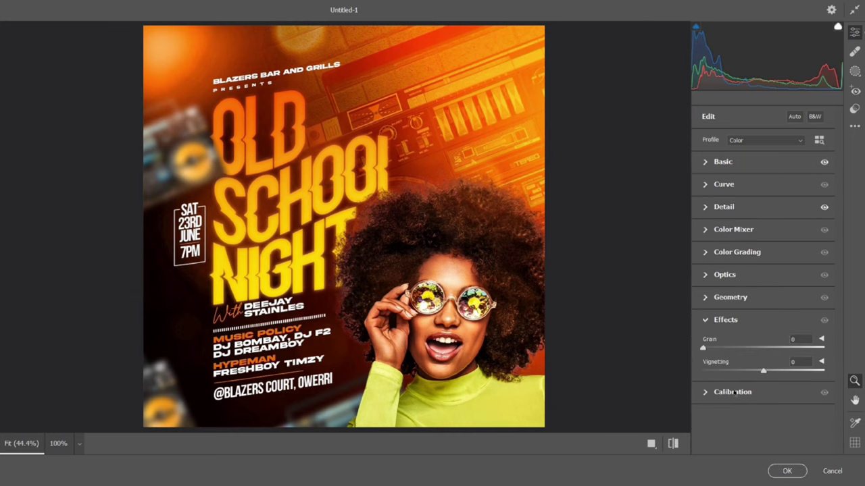
{"action": "left_click", "coordinate": [754, 373]}
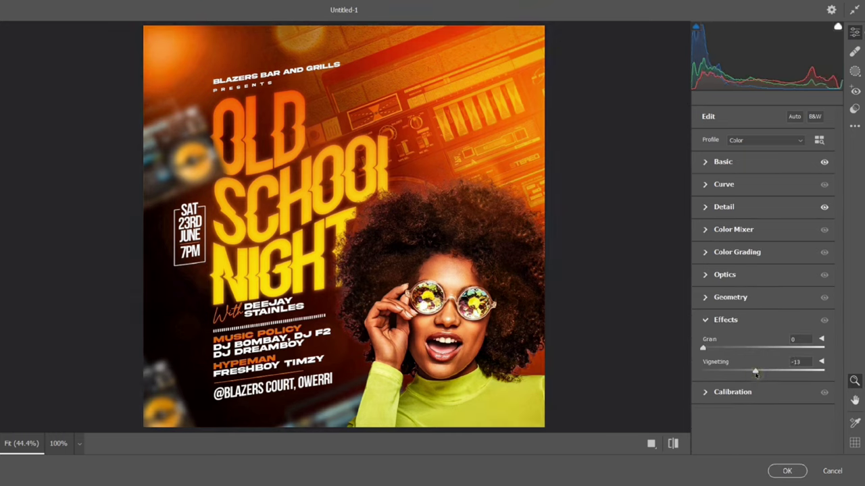
{"action": "left_click_drag", "start_coordinate": [755, 372], "coordinate": [757, 374]}
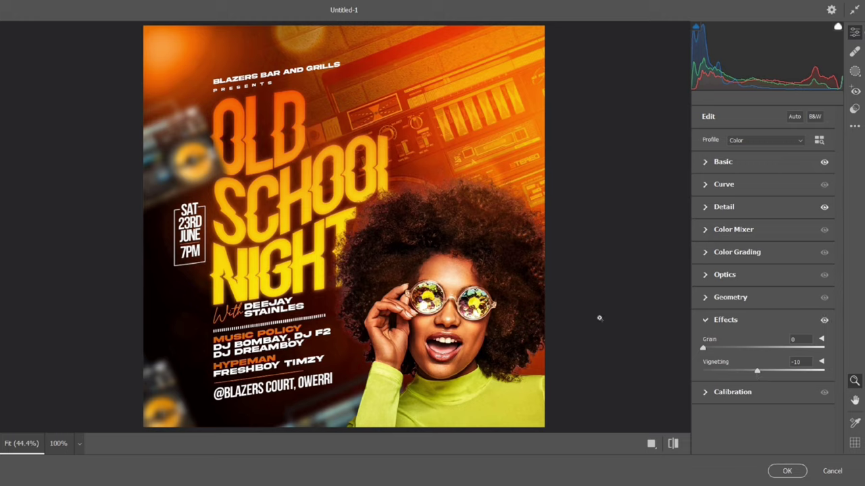
{"action": "key", "text": "Return"}
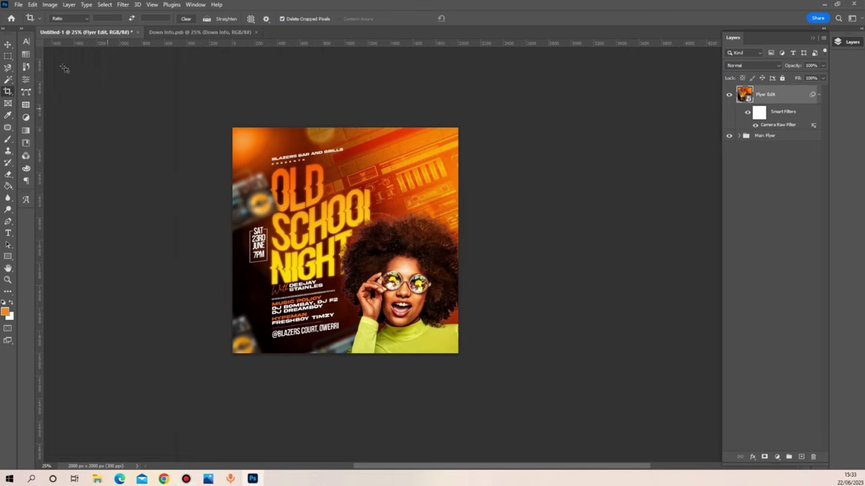
Step: Examine the filtered flyer's title, event details and portrait up close and as a whole
{"action": "left_click", "coordinate": [8, 44]}
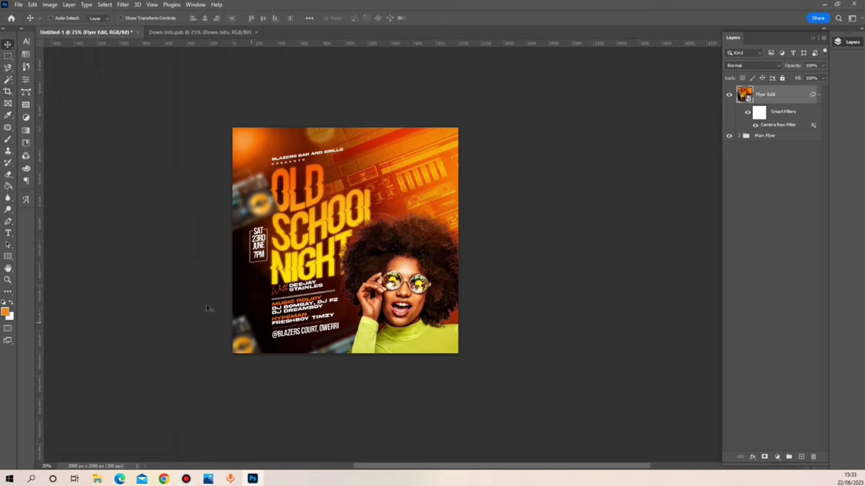
{"action": "left_click", "coordinate": [8, 279]}
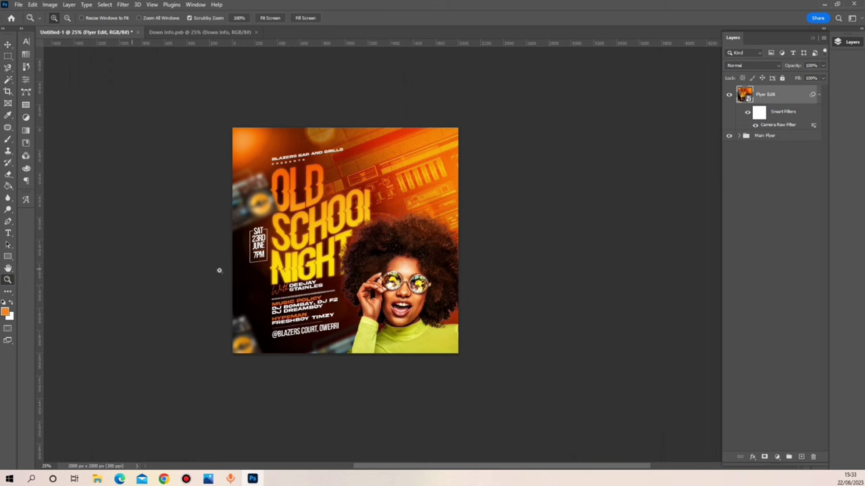
{"action": "left_click", "coordinate": [296, 280]}
{"action": "scroll", "coordinate": [325, 300], "scroll_direction": "up", "scroll_amount": 3}
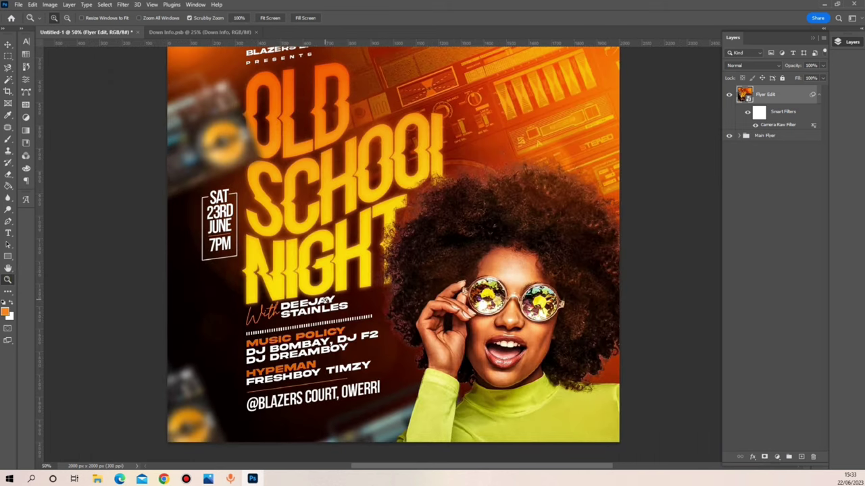
{"action": "left_click", "coordinate": [334, 302], "text": "alt"}
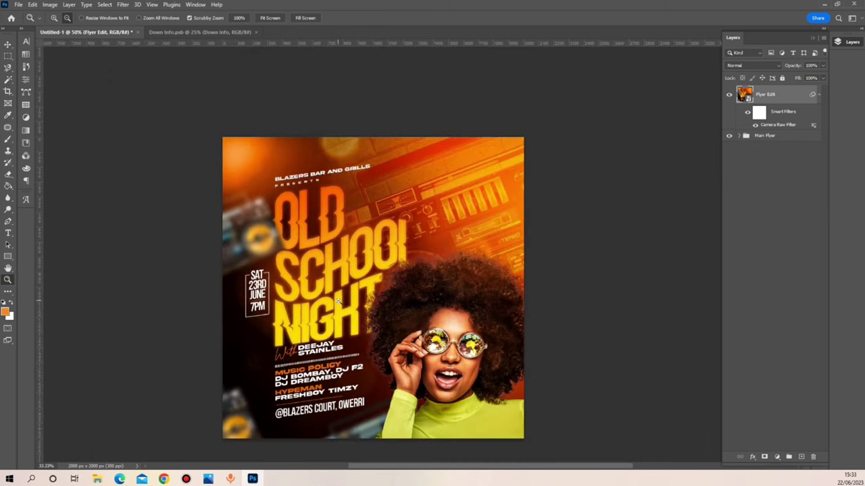
{"action": "left_click", "coordinate": [358, 284]}
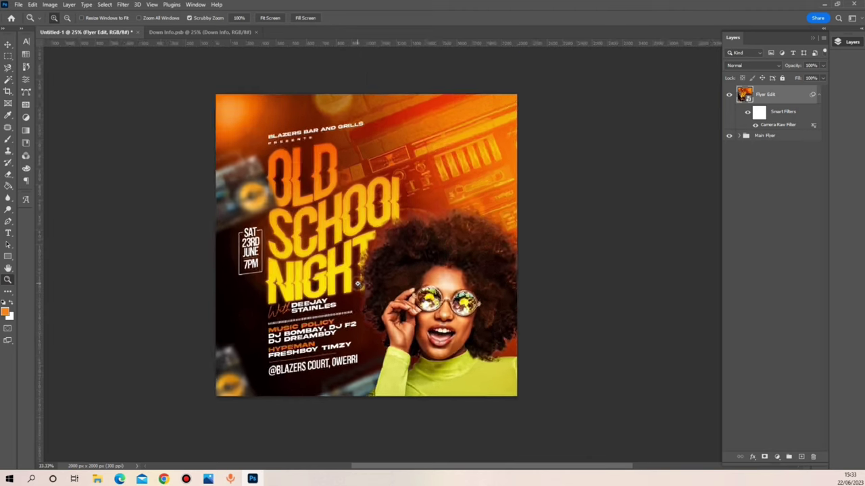
{"action": "scroll", "coordinate": [361, 287], "scroll_direction": "up", "scroll_amount": 3}
{"action": "scroll", "coordinate": [360, 287], "scroll_direction": "up", "scroll_amount": 1}
{"action": "scroll", "coordinate": [361, 287], "scroll_direction": "down", "scroll_amount": 3}
{"action": "scroll", "coordinate": [361, 285], "scroll_direction": "up", "scroll_amount": 2}
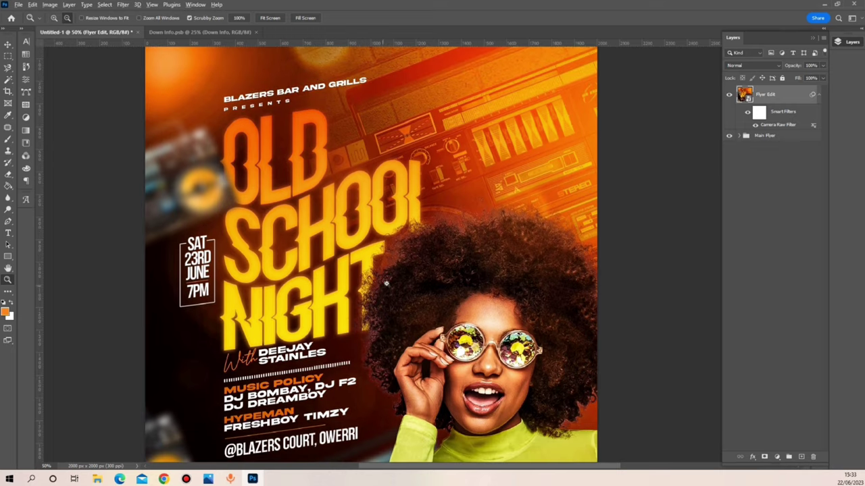
{"action": "left_click", "coordinate": [387, 285], "text": "alt"}
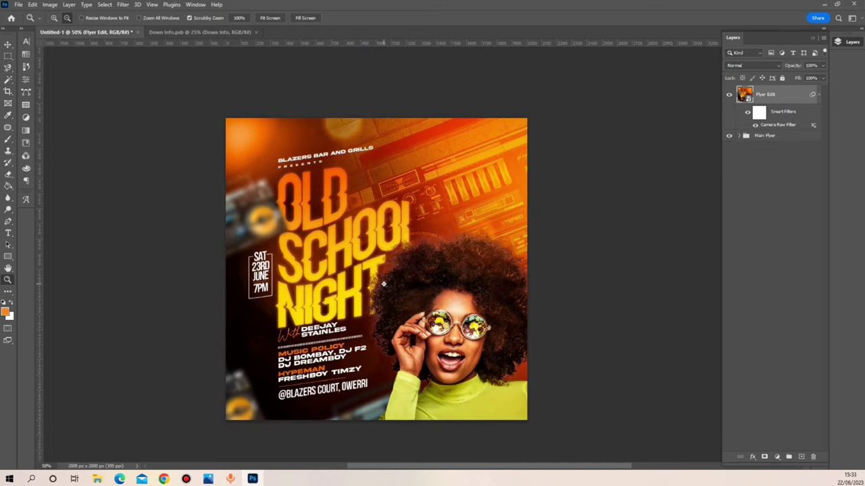
Step: Compare the whole flyer with the Flyer Edit layer hidden and shown, and view the final design in full-screen mode
{"action": "left_click", "coordinate": [270, 18]}
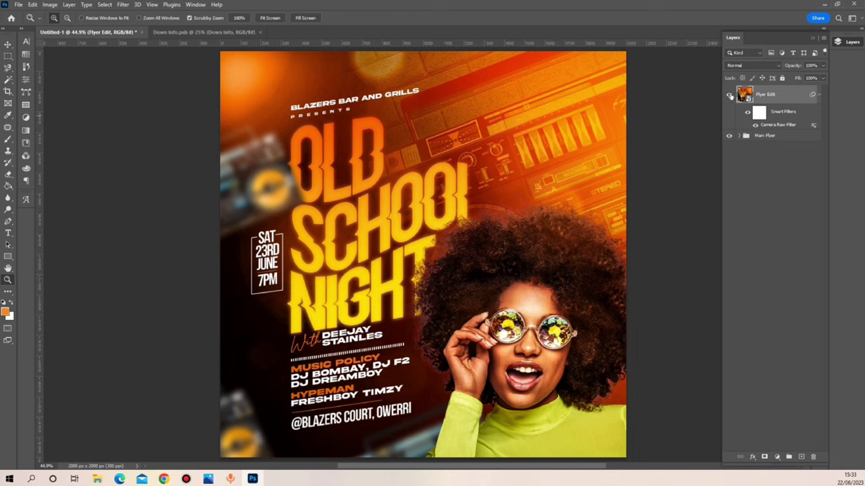
{"action": "left_click", "coordinate": [729, 95]}
{"action": "left_click", "coordinate": [729, 96]}
{"action": "left_click", "coordinate": [728, 96]}
{"action": "left_click", "coordinate": [729, 95]}
{"action": "key", "text": "f"}
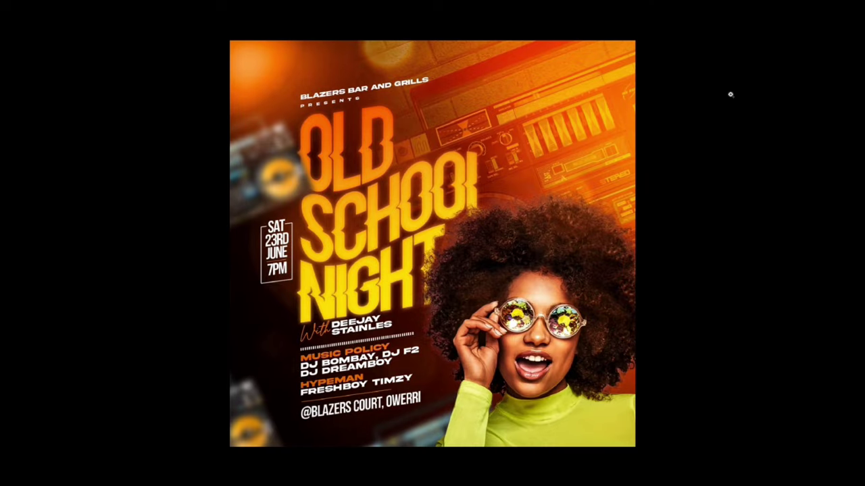